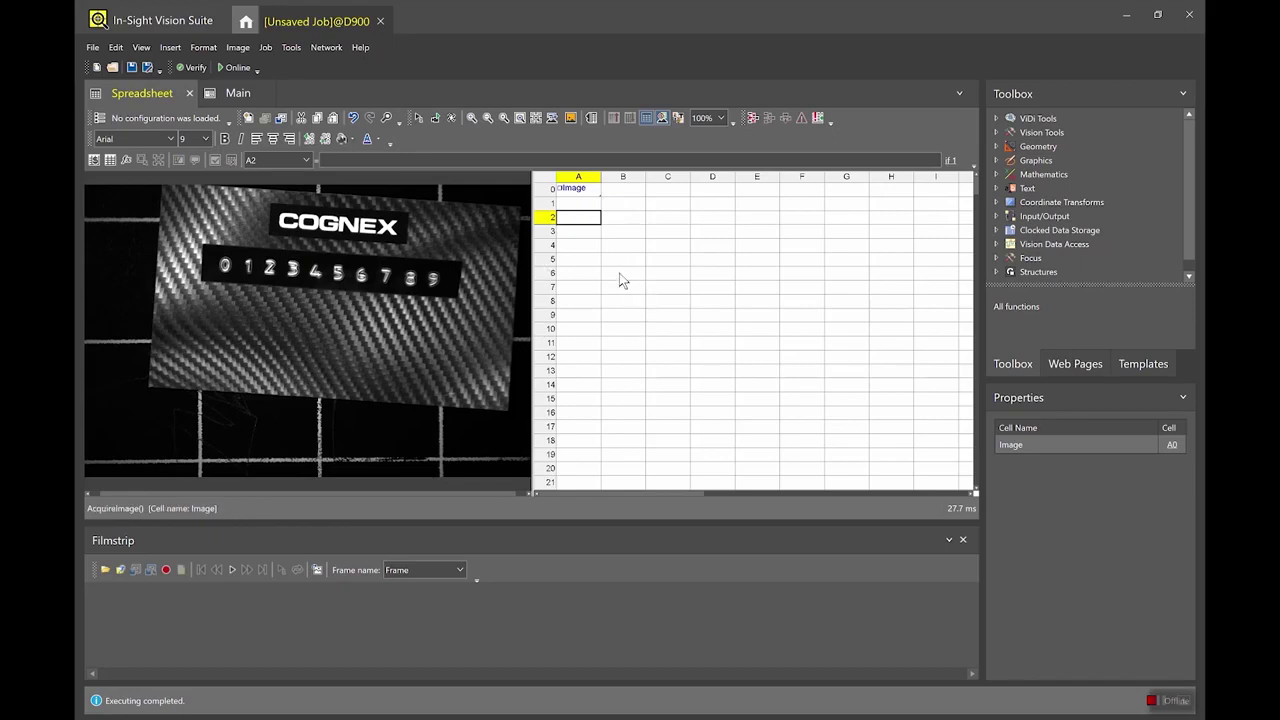
# - Trigger single images from the camera until the COGNEX card lies level with its logo fully in view
pyautogui.click(614, 277)
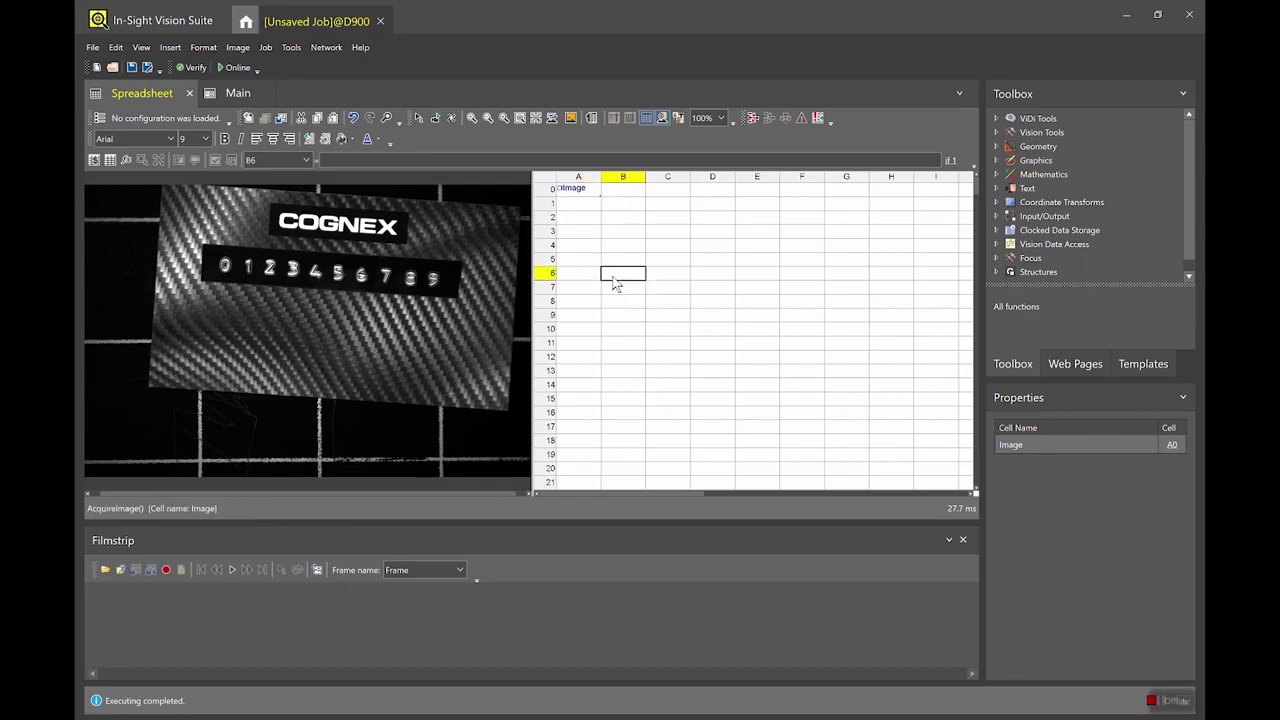
pyautogui.click(418, 119)
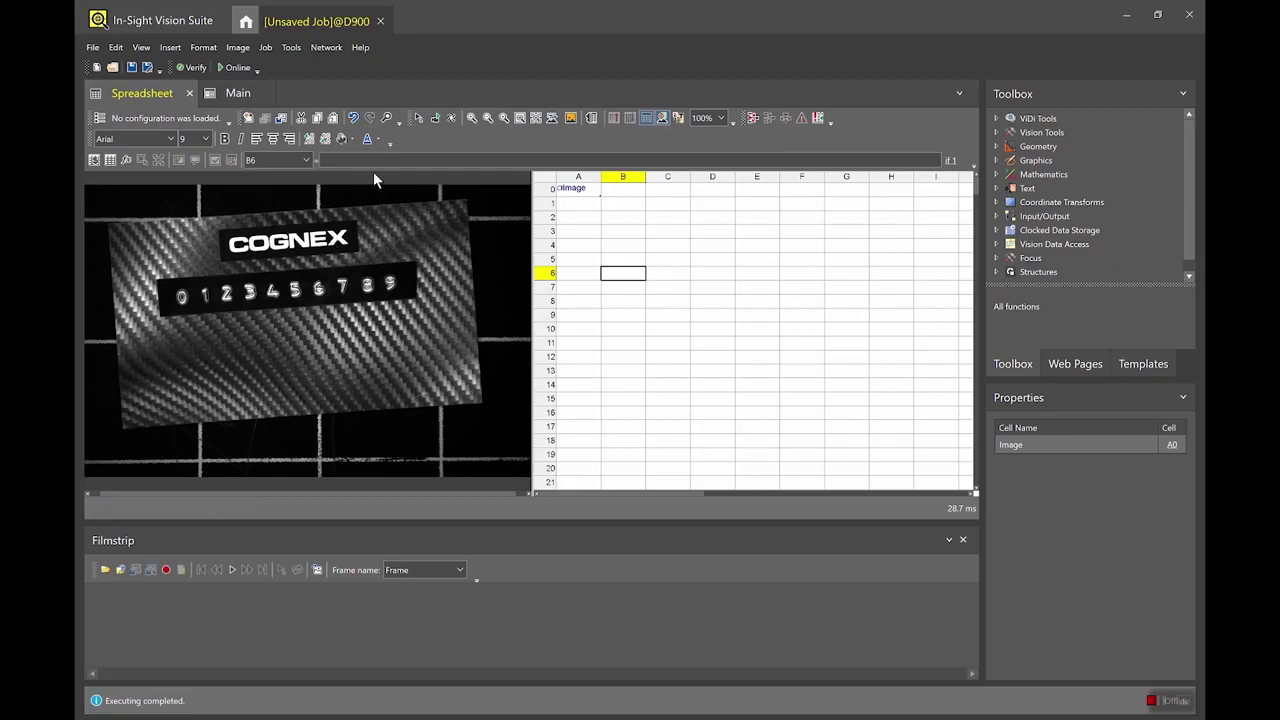
pyautogui.click(417, 117)
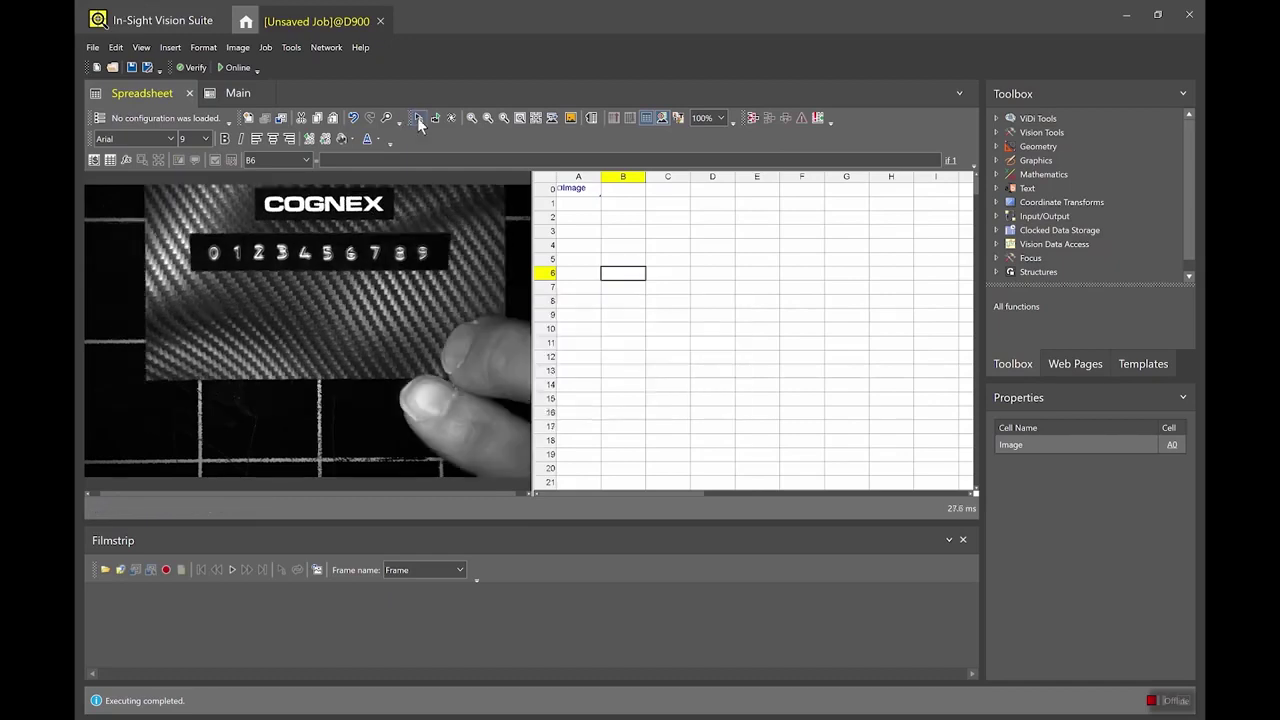
pyautogui.click(417, 117)
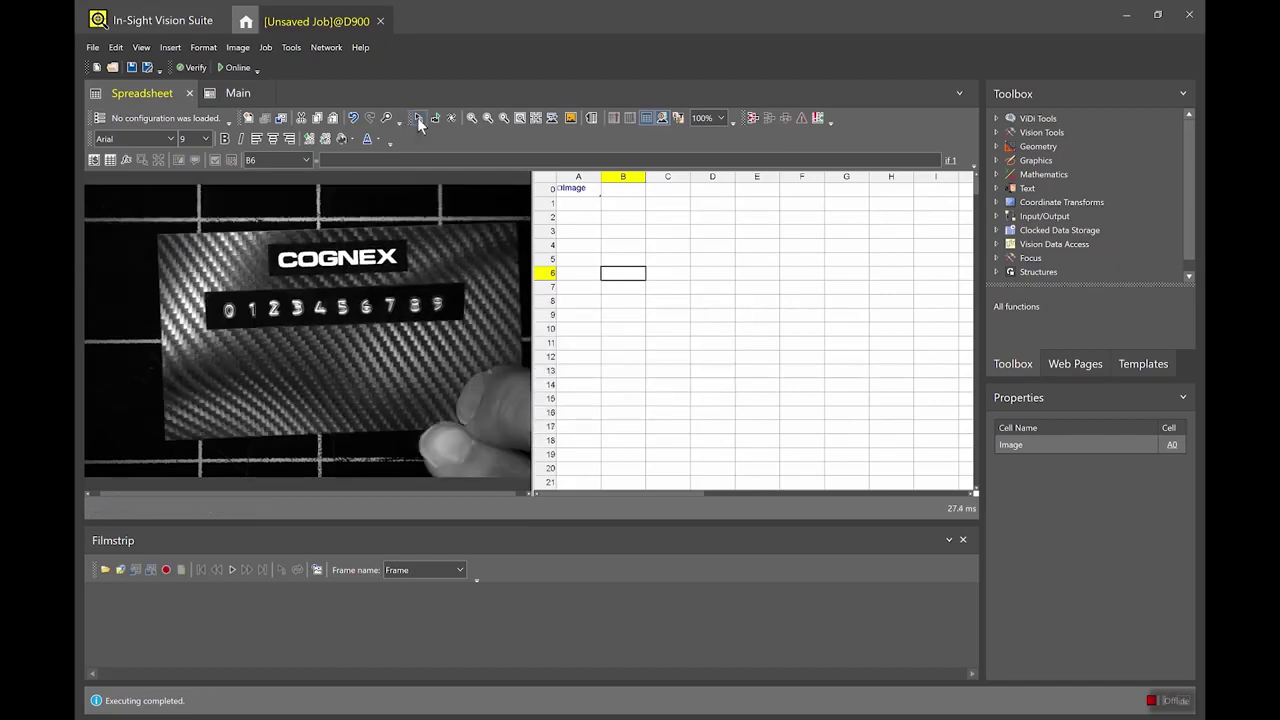
pyautogui.click(417, 117)
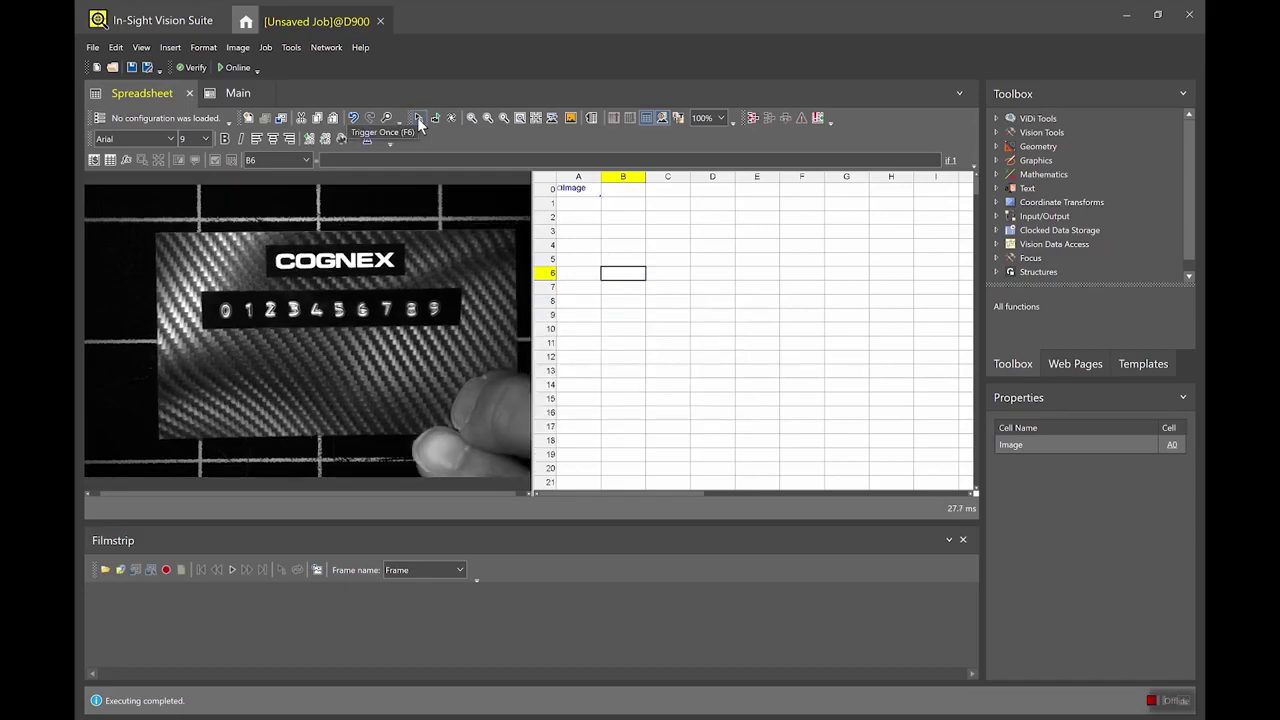
# - Insert the TrainPatMaxRedLine pattern match function into cell A2
pyautogui.click(592, 221)
pyautogui.click(996, 132)
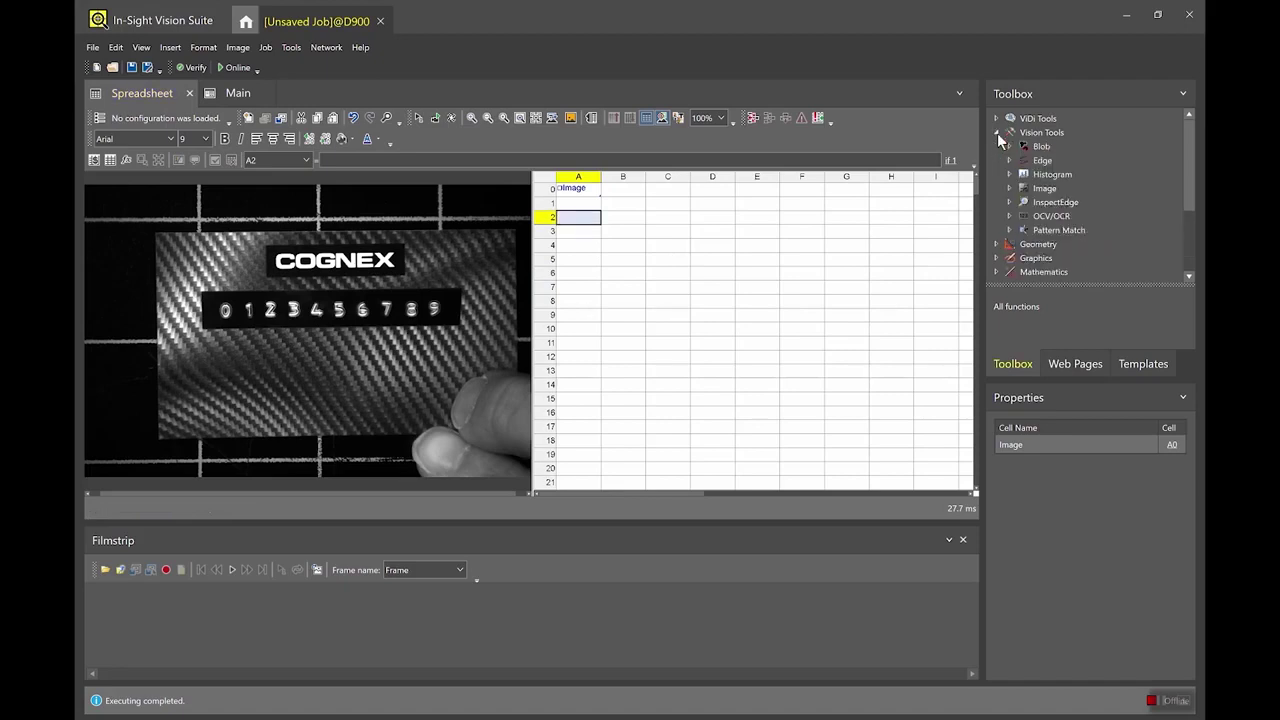
pyautogui.click(1010, 230)
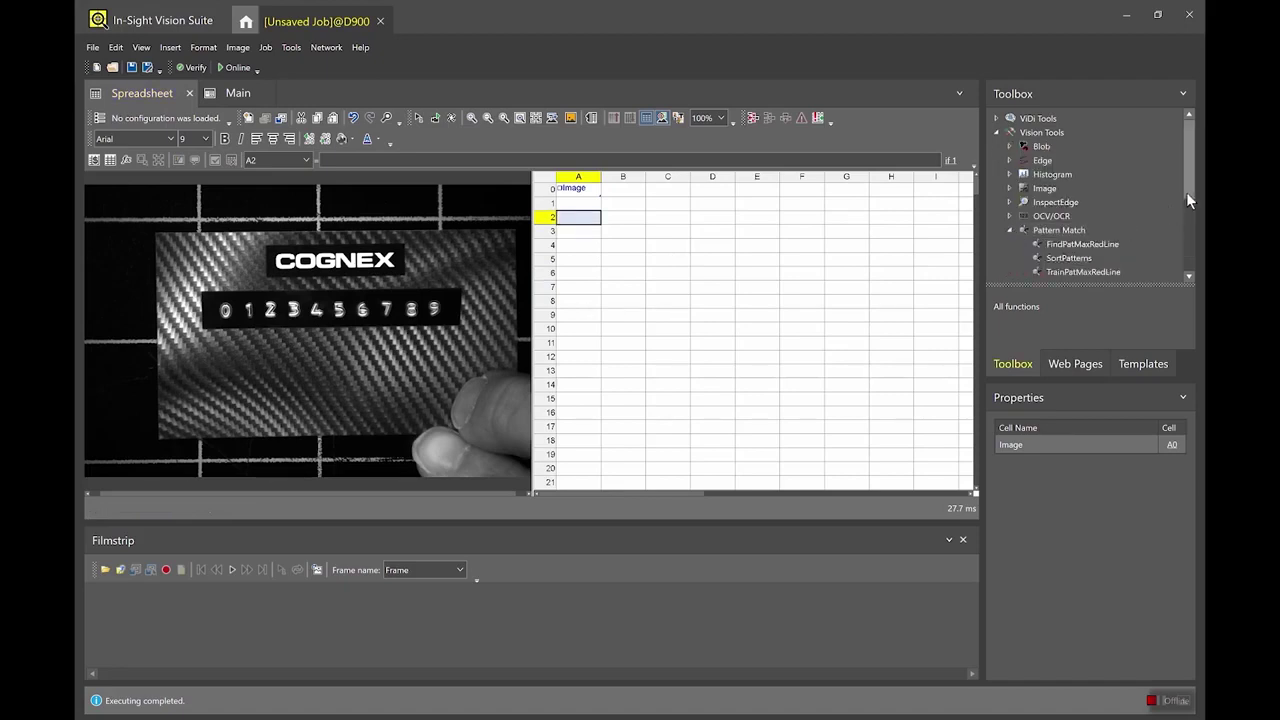
pyautogui.moveTo(1186, 192); pyautogui.dragTo(1186, 210)
pyautogui.moveTo(1075, 235); pyautogui.dragTo(580, 217)
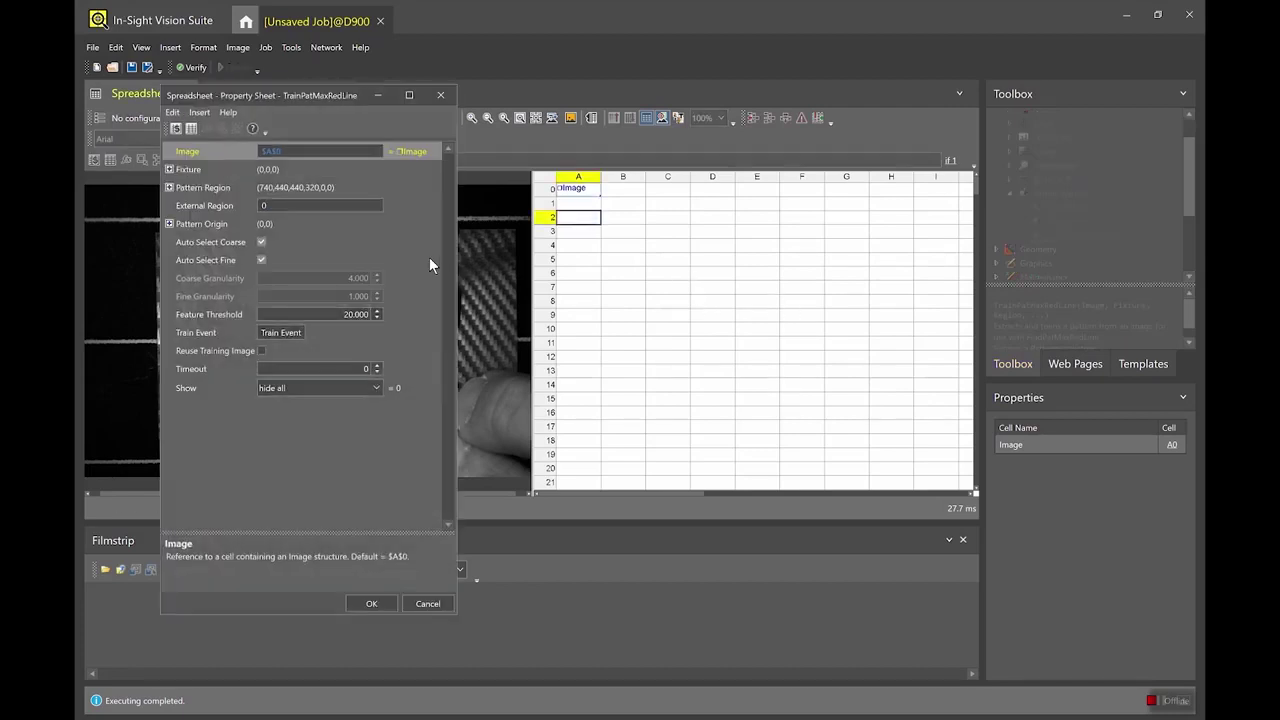
# - Fit the pattern region tightly around the COGNEX logo, about 540 × 100 in size, and accept the training function
pyautogui.doubleClick(203, 187)
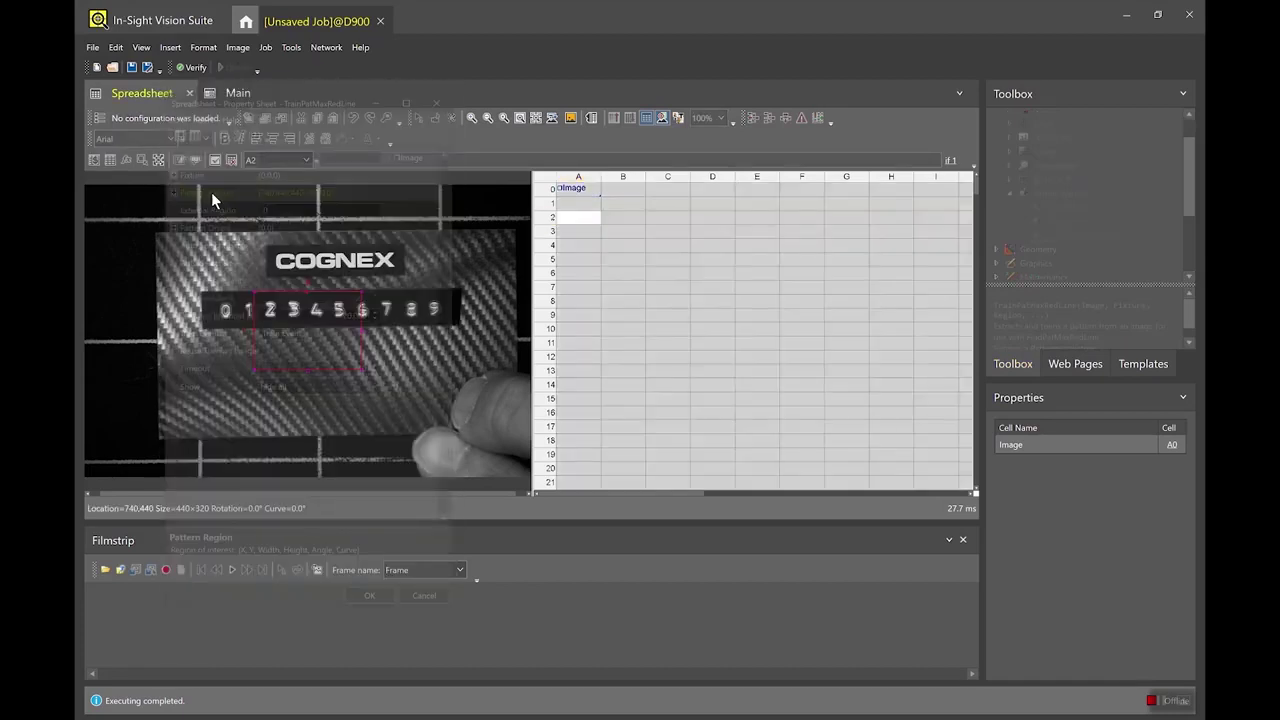
pyautogui.moveTo(268, 248); pyautogui.dragTo(403, 276)
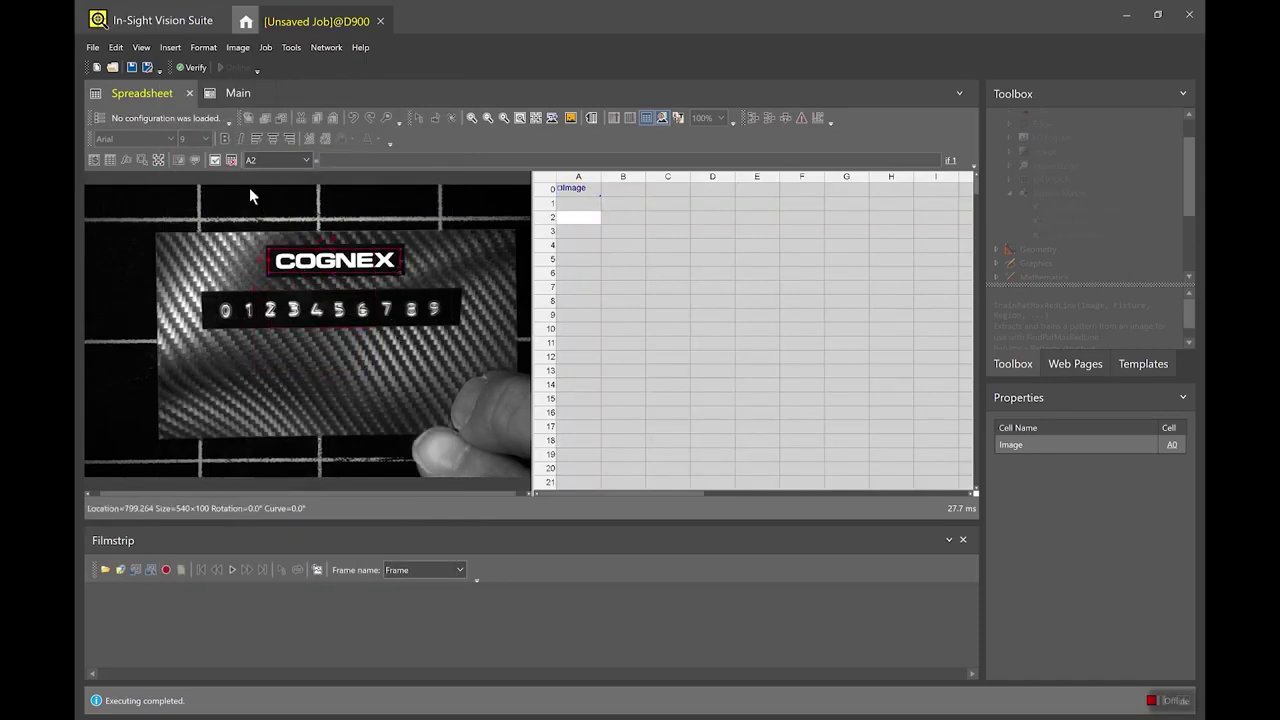
pyautogui.click(215, 160)
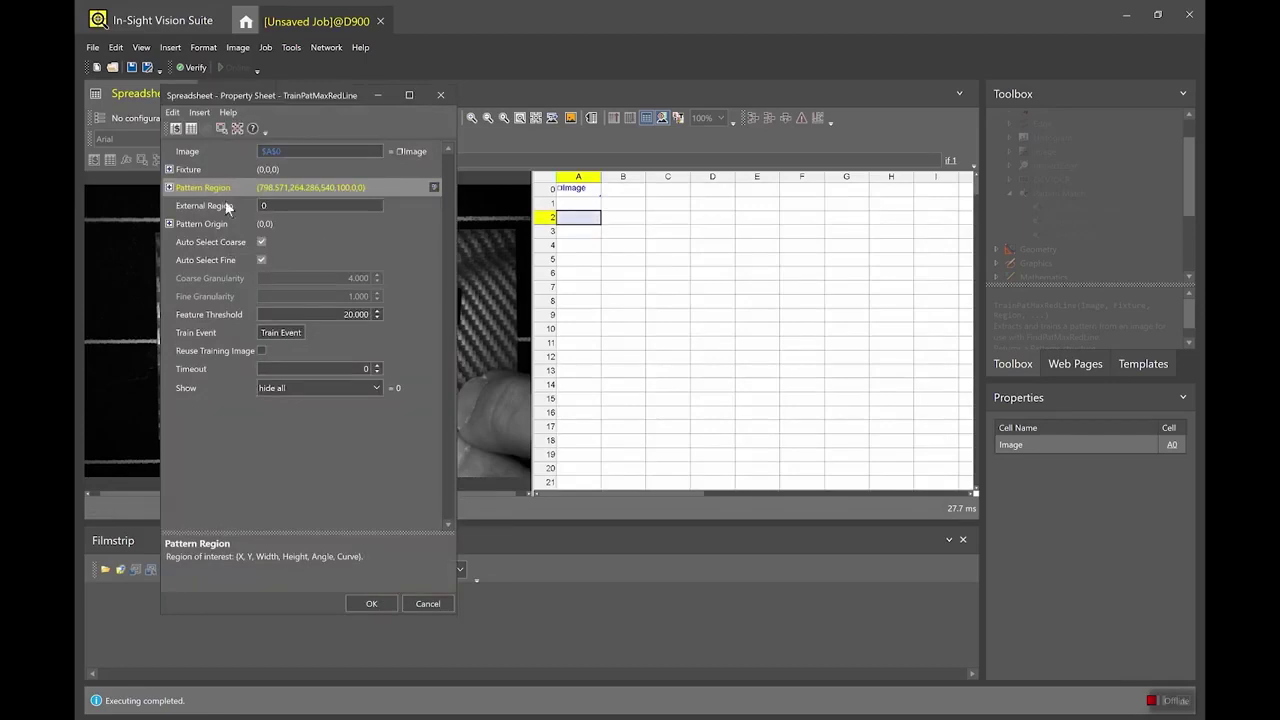
pyautogui.click(374, 603)
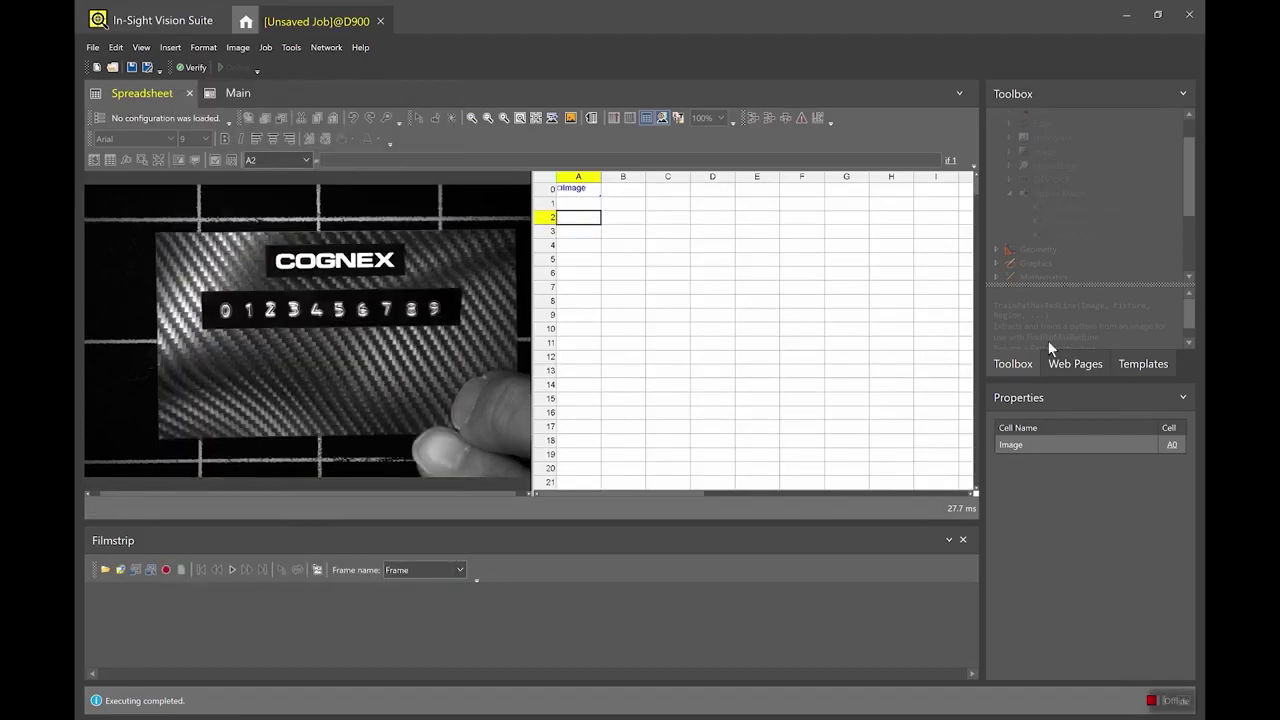
# - Insert the FindPatMaxRedLine function into cell A6 and maximize its find region to the full image
pyautogui.click(1068, 208)
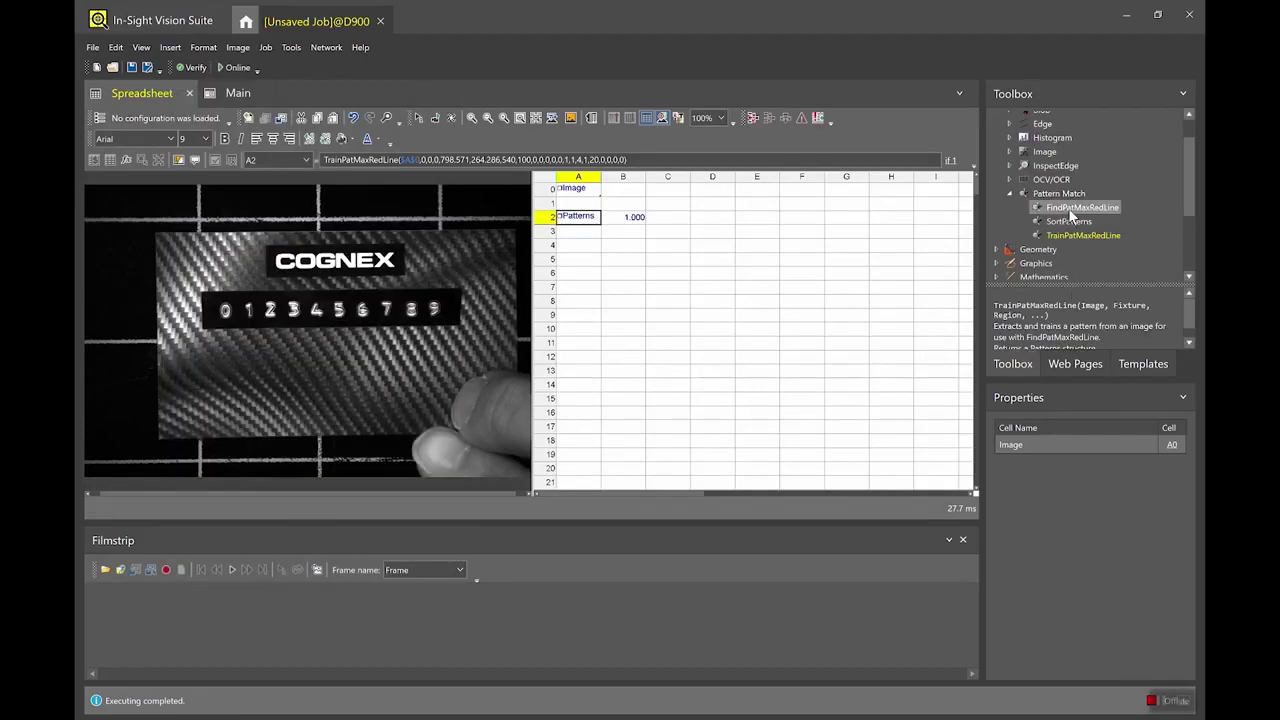
pyautogui.click(592, 273)
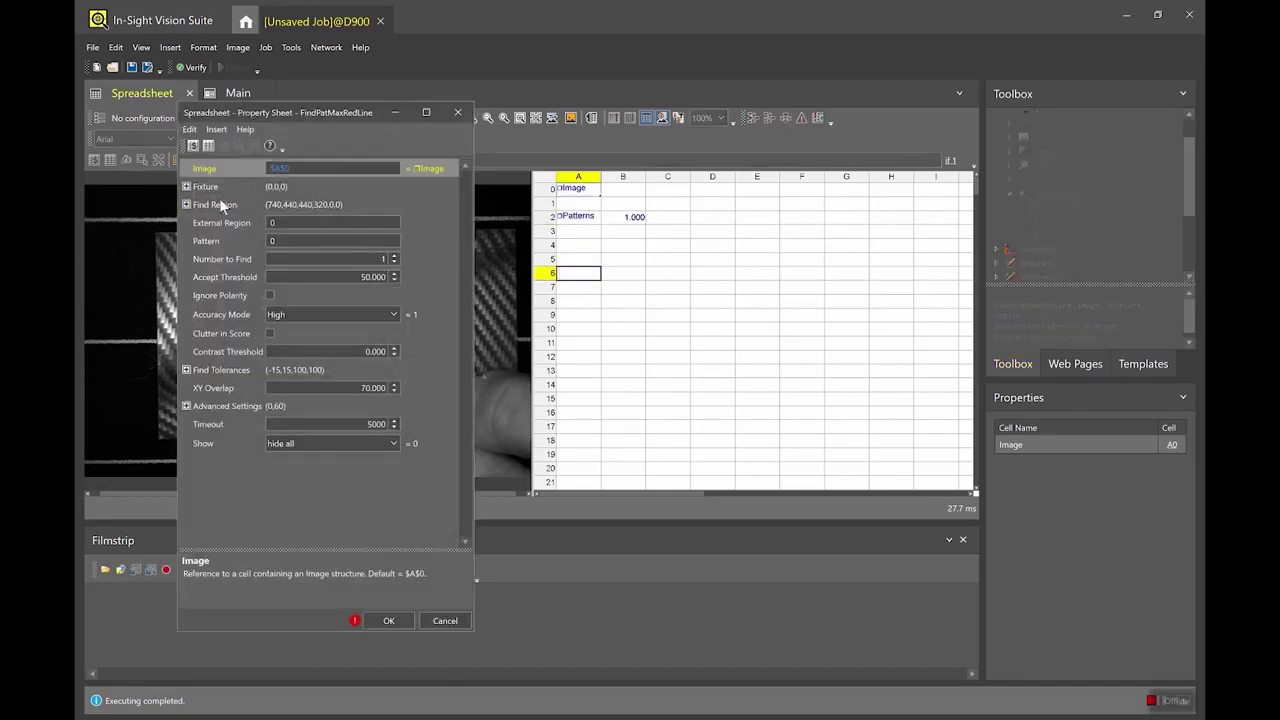
pyautogui.click(224, 204)
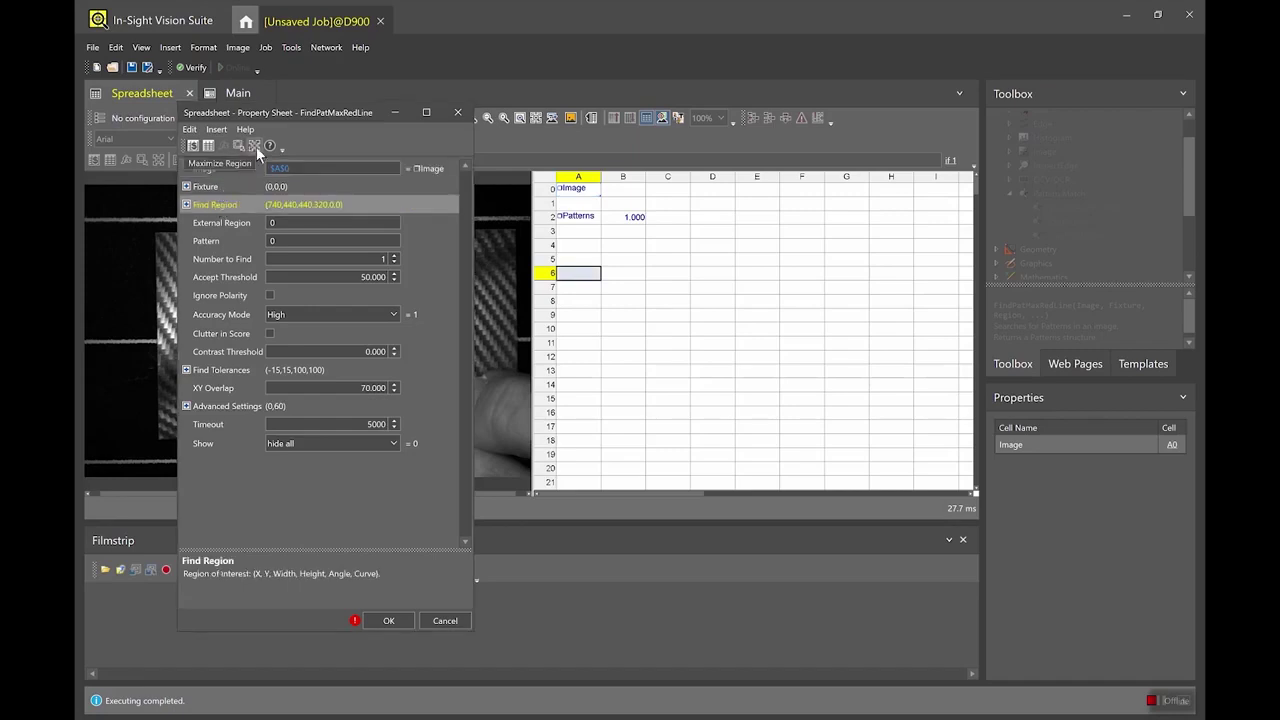
pyautogui.click(256, 147)
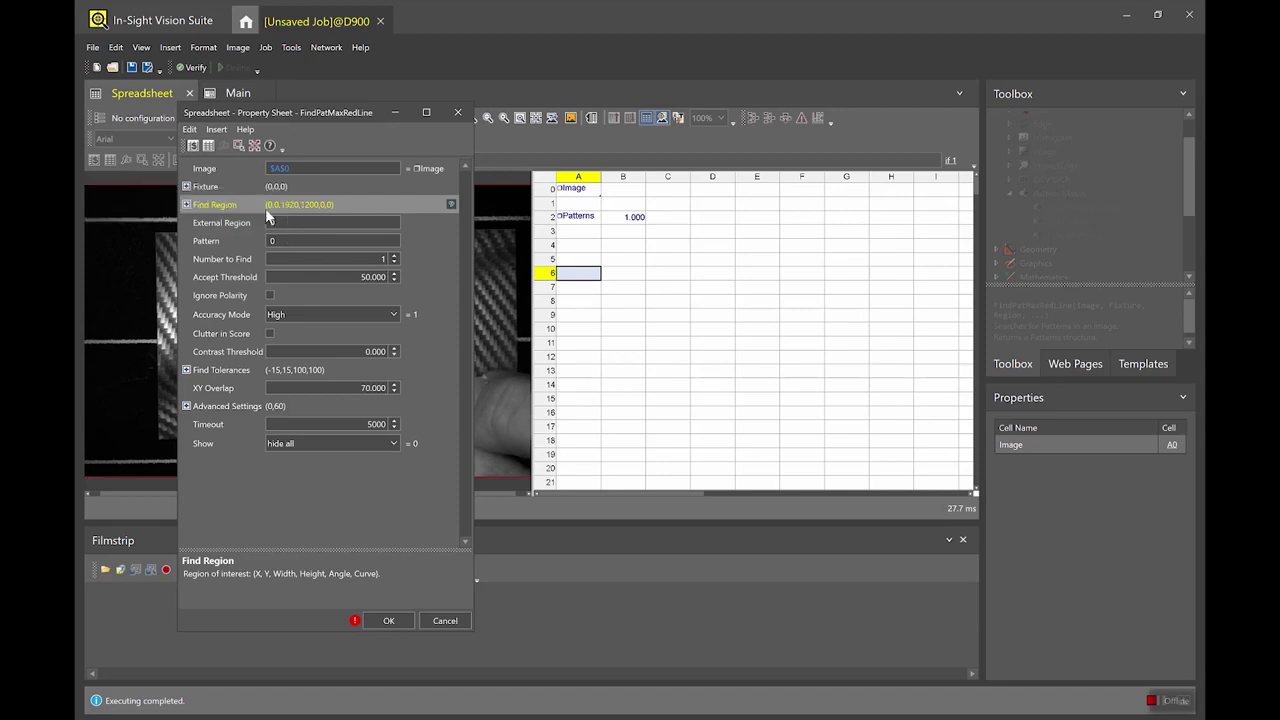
# - Reference the trained pattern in cell A2 as the pattern for FindPatMaxRedLine to find
pyautogui.click(212, 241)
pyautogui.press('Return')
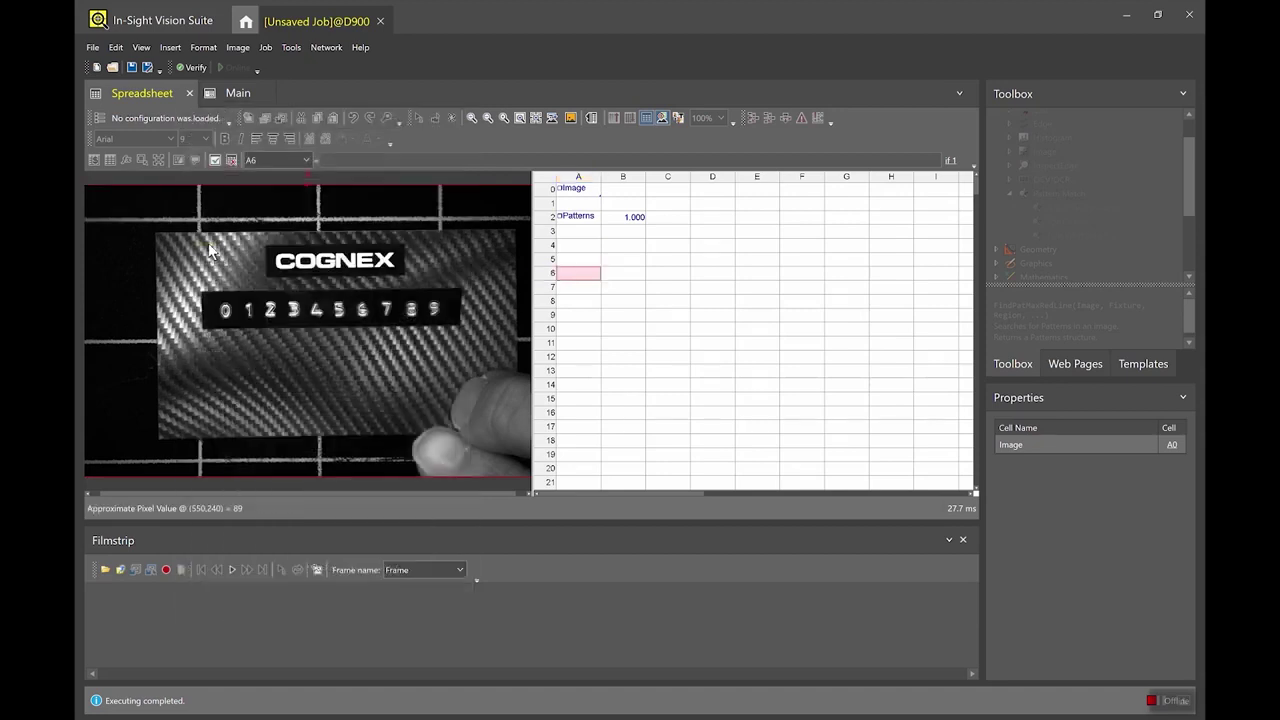
pyautogui.doubleClick(577, 216)
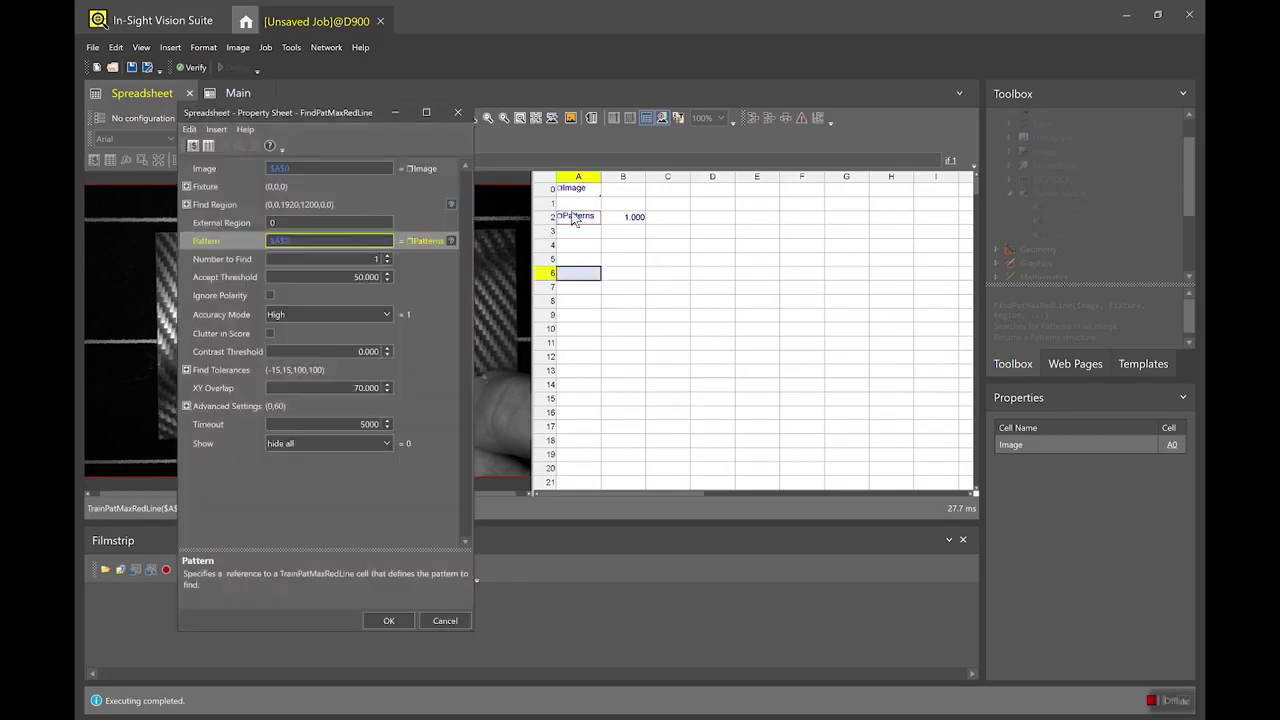
# - Set the find tolerances to an angle start of -30 and an angle end of 30, and accept the function
pyautogui.click(186, 370)
pyautogui.click(331, 388)
pyautogui.write('-')
pyautogui.press('Tab')
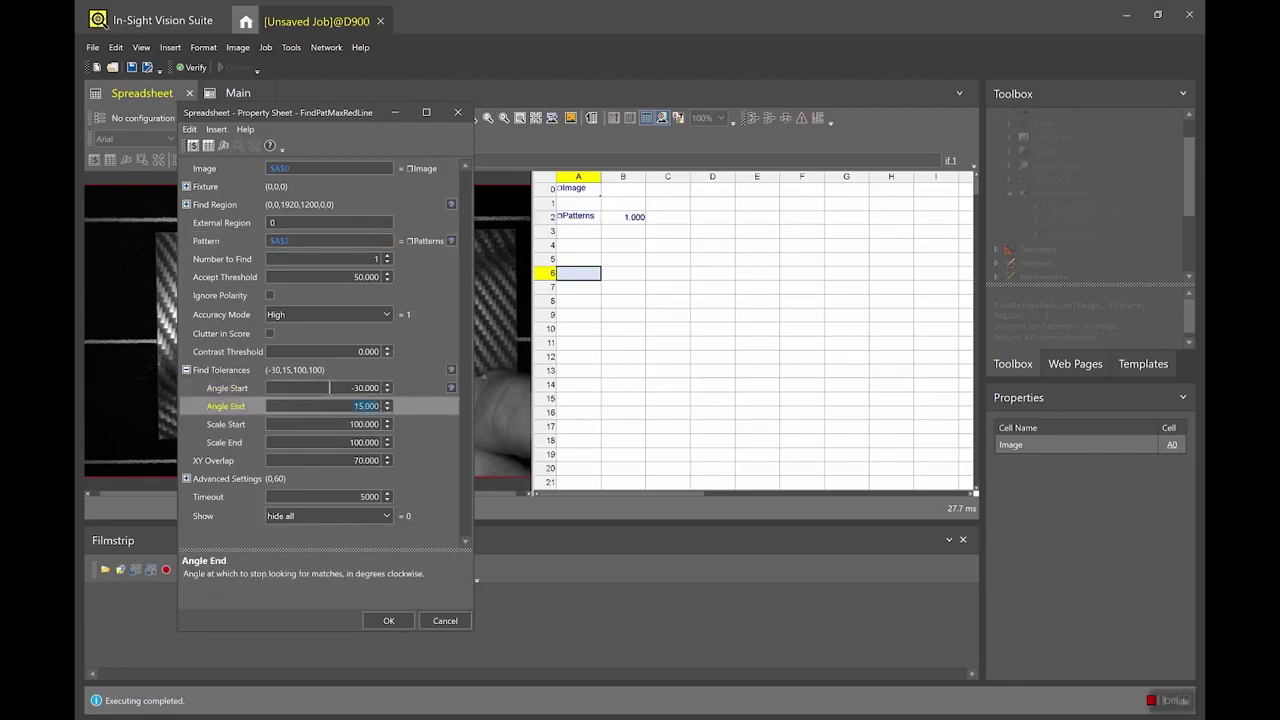
pyautogui.write('30')
pyautogui.click(388, 621)
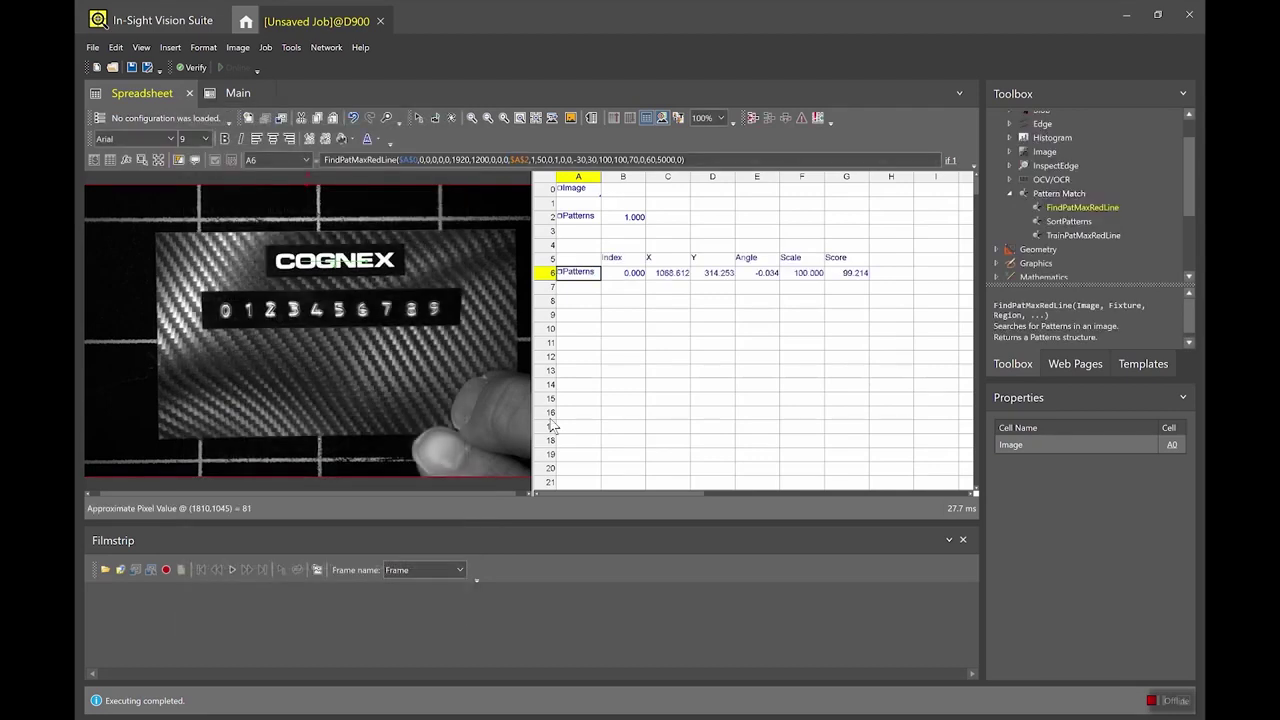
# - Set the FindPatMaxRedLine function in cell A6 to show result graphics only
pyautogui.doubleClick(592, 273)
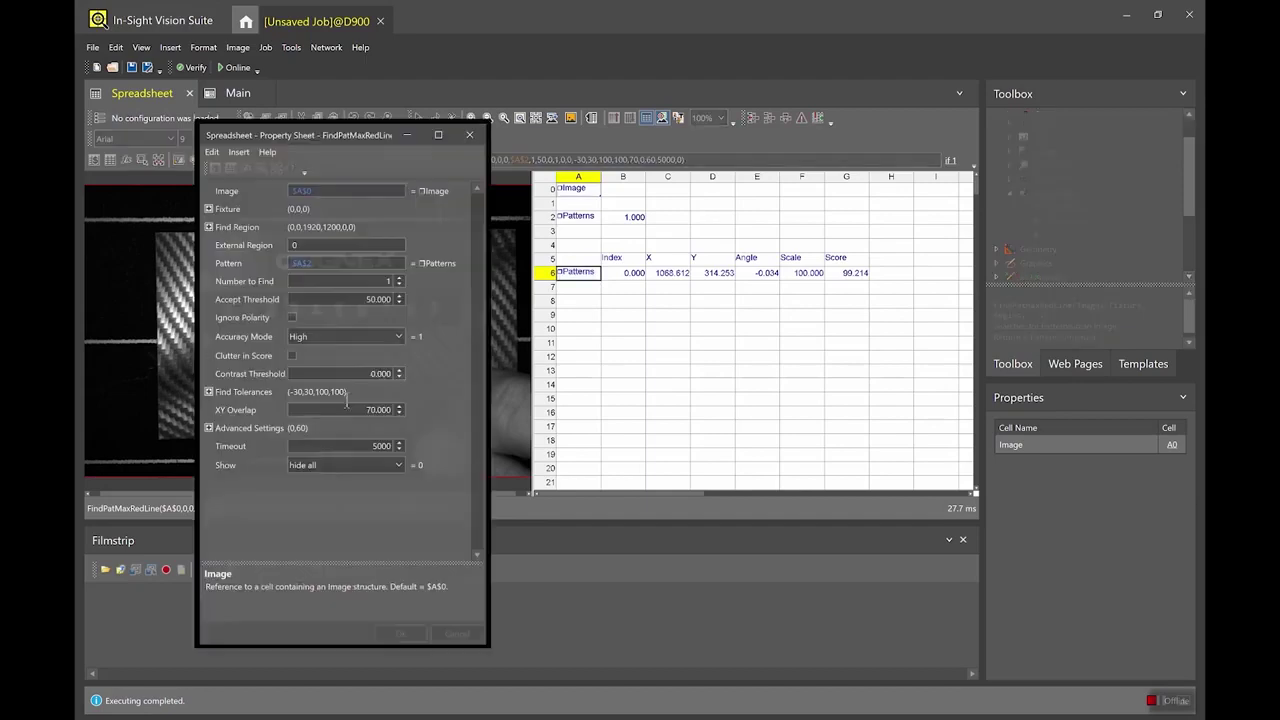
pyautogui.click(318, 460)
pyautogui.click(314, 491)
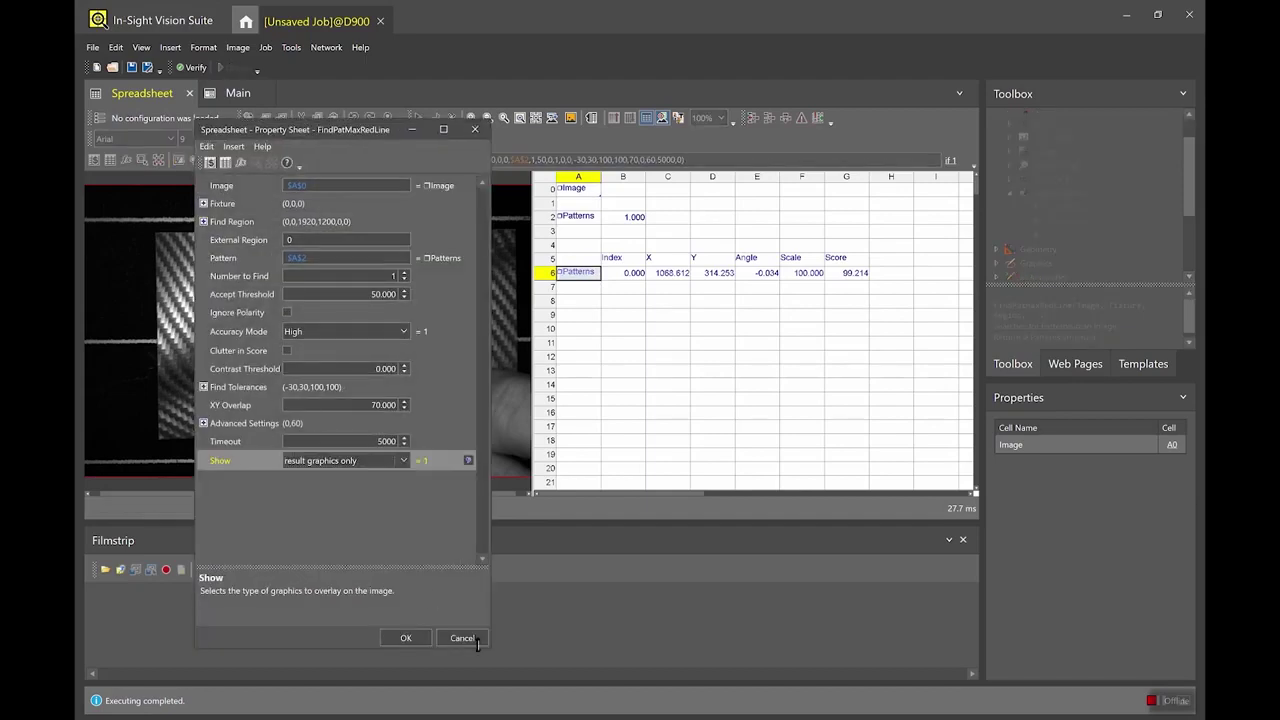
pyautogui.click(404, 638)
pyautogui.click(588, 316)
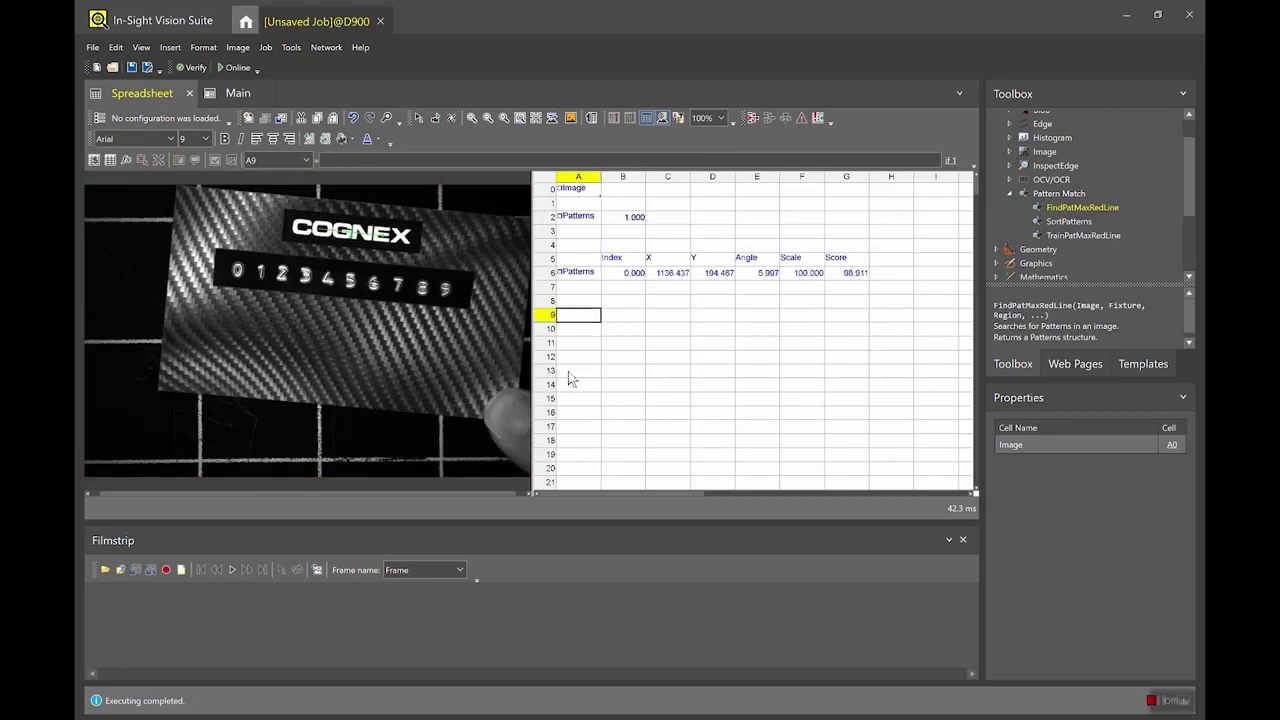
# - Start recording to the filmstrip and trigger seven images of cards in varied positions and angles
pyautogui.click(176, 601)
pyautogui.click(166, 569)
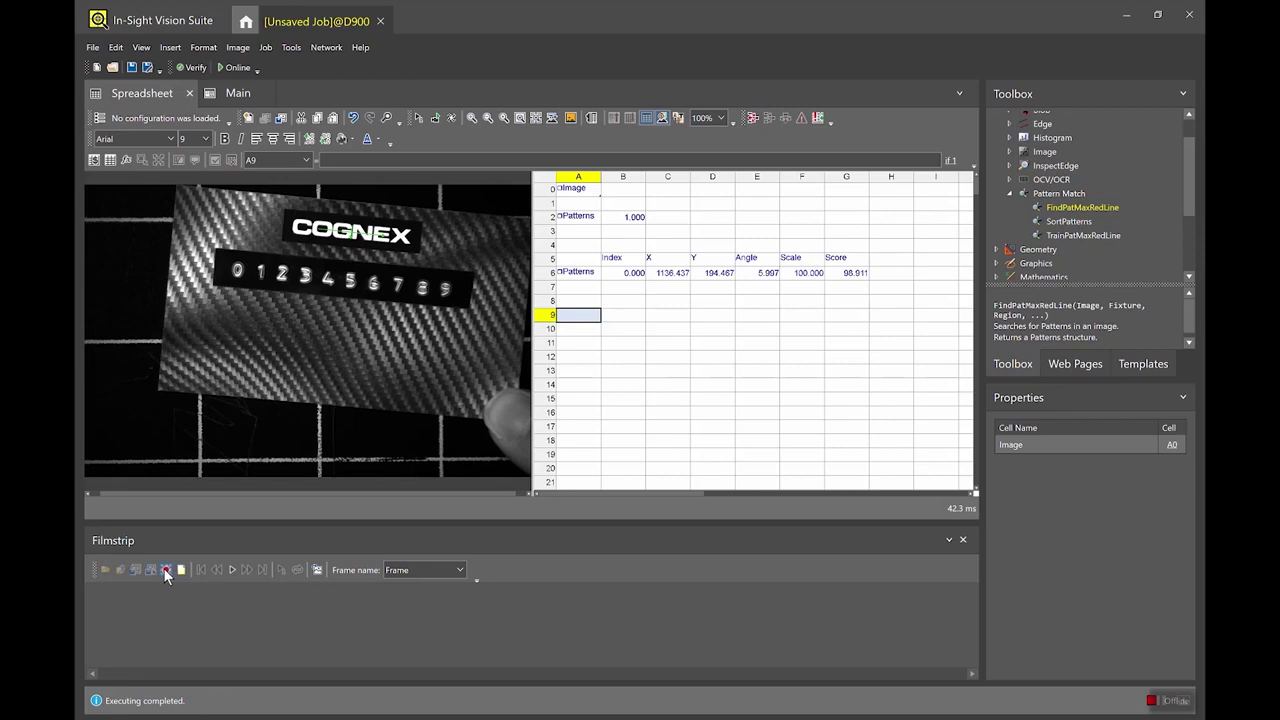
pyautogui.click(419, 120)
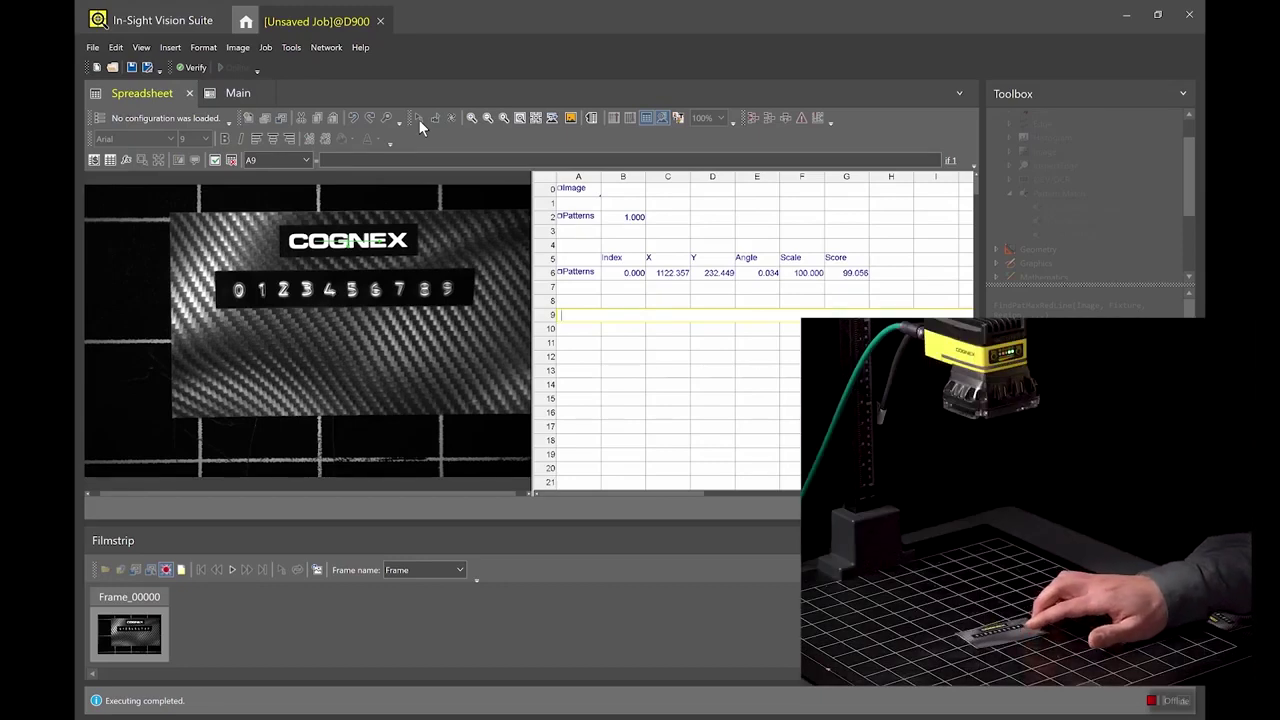
pyautogui.click(418, 119)
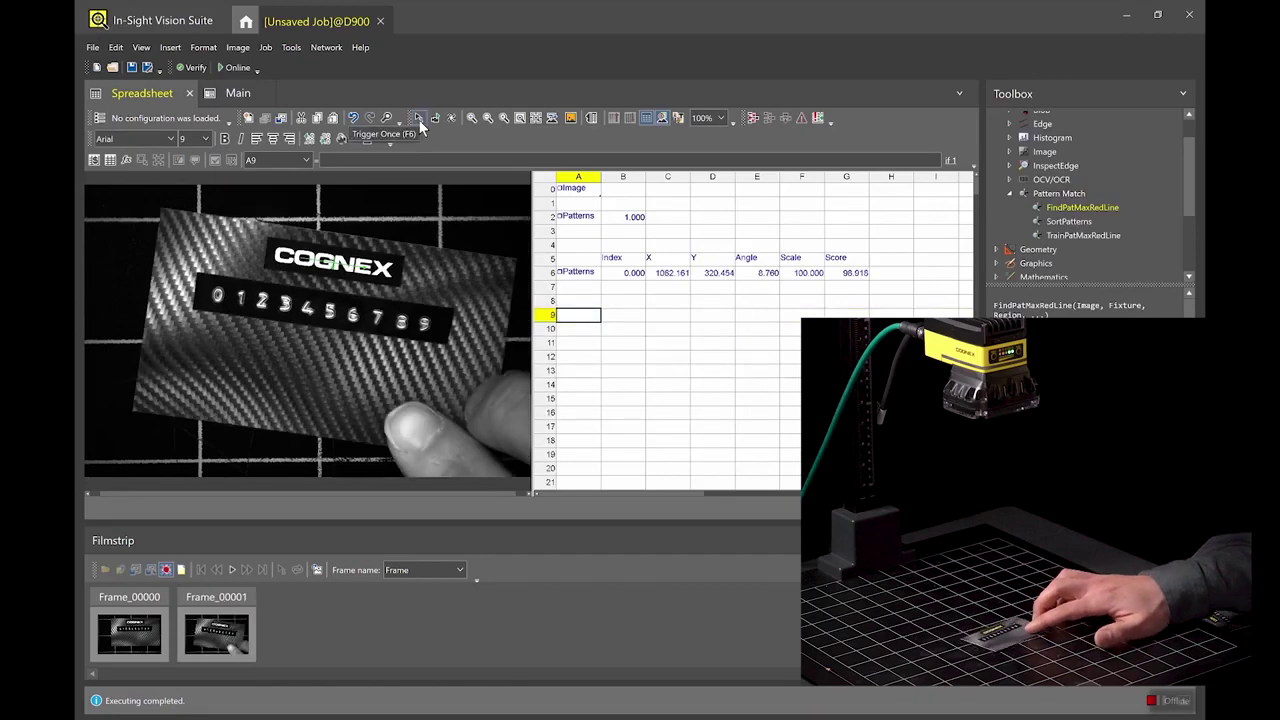
pyautogui.click(418, 119)
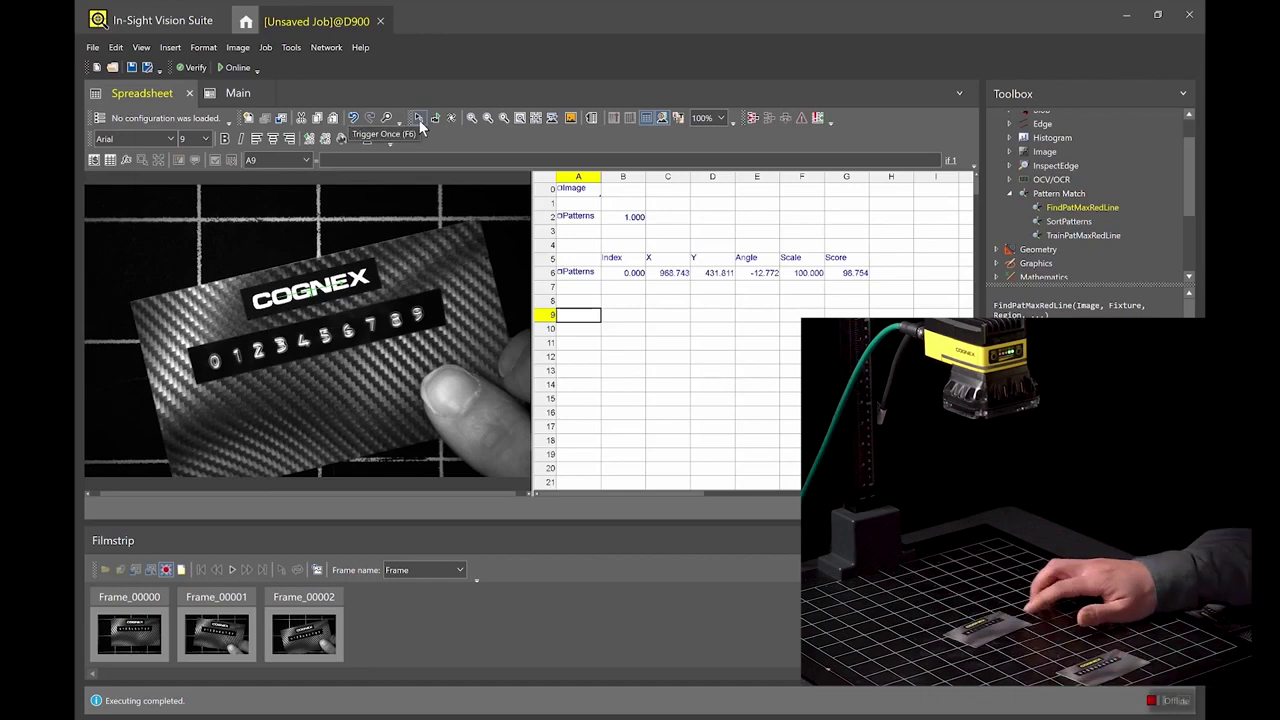
pyautogui.click(418, 119)
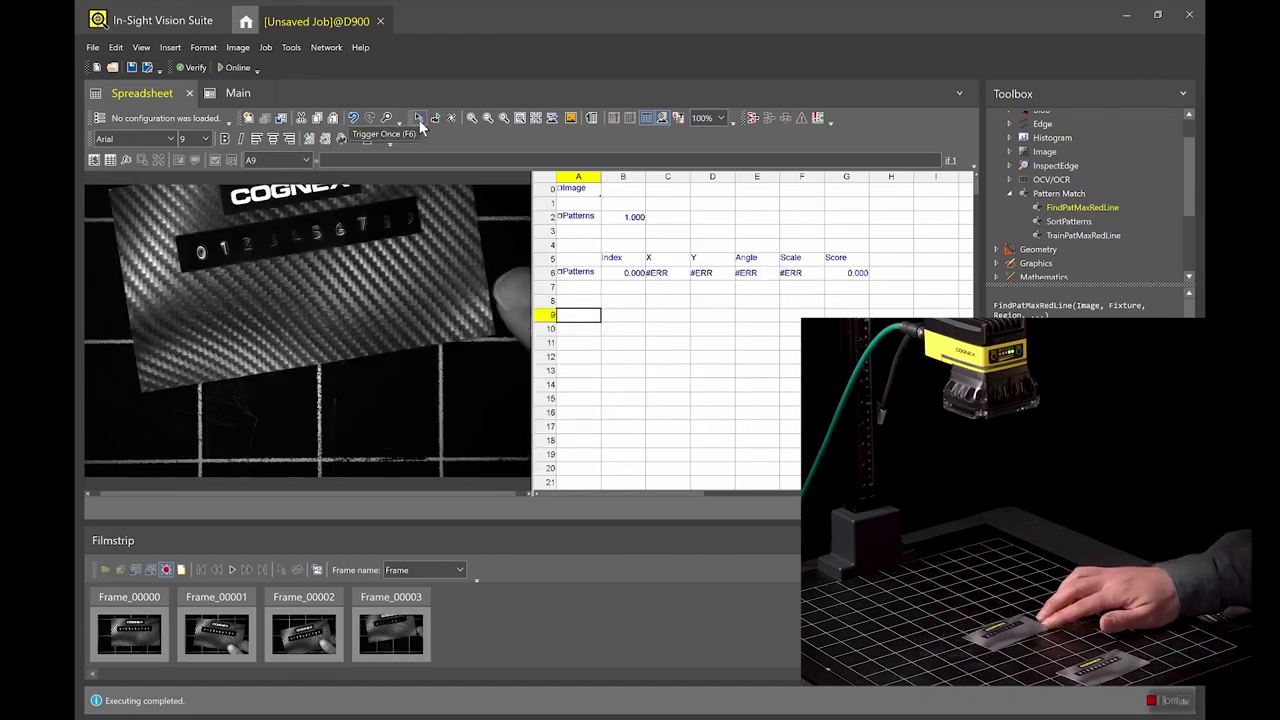
pyautogui.click(418, 119)
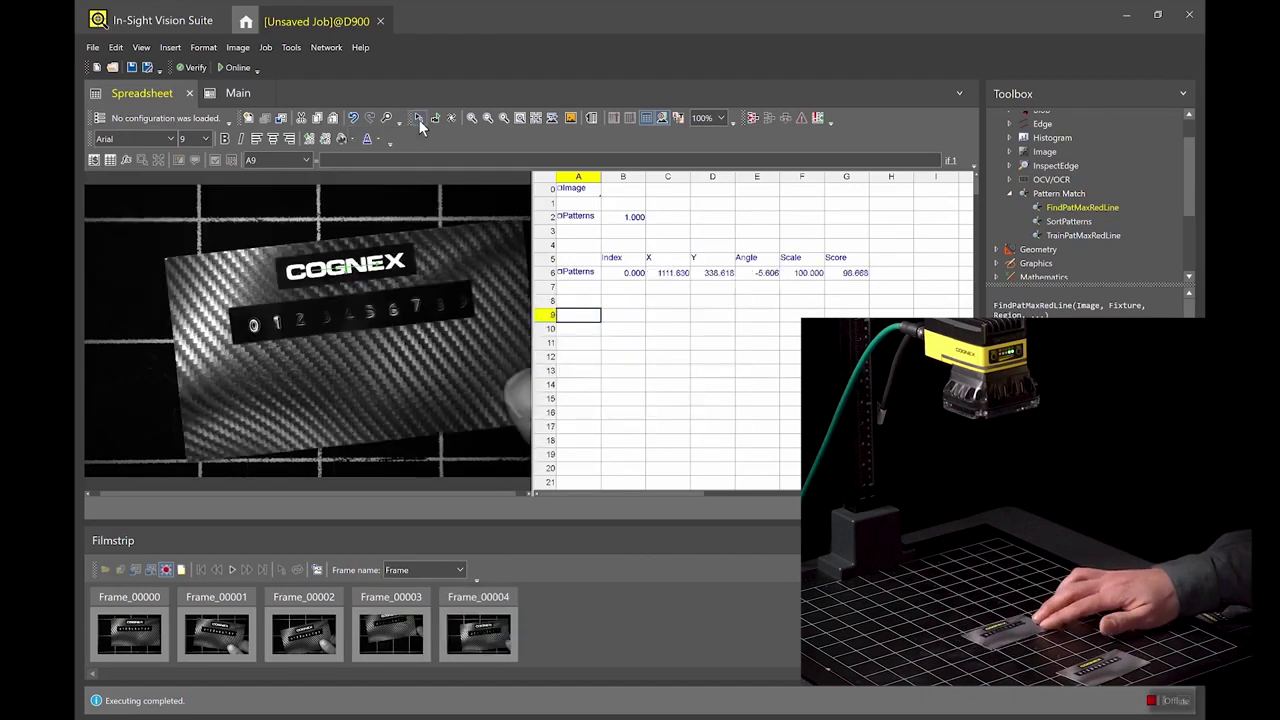
pyautogui.click(418, 119)
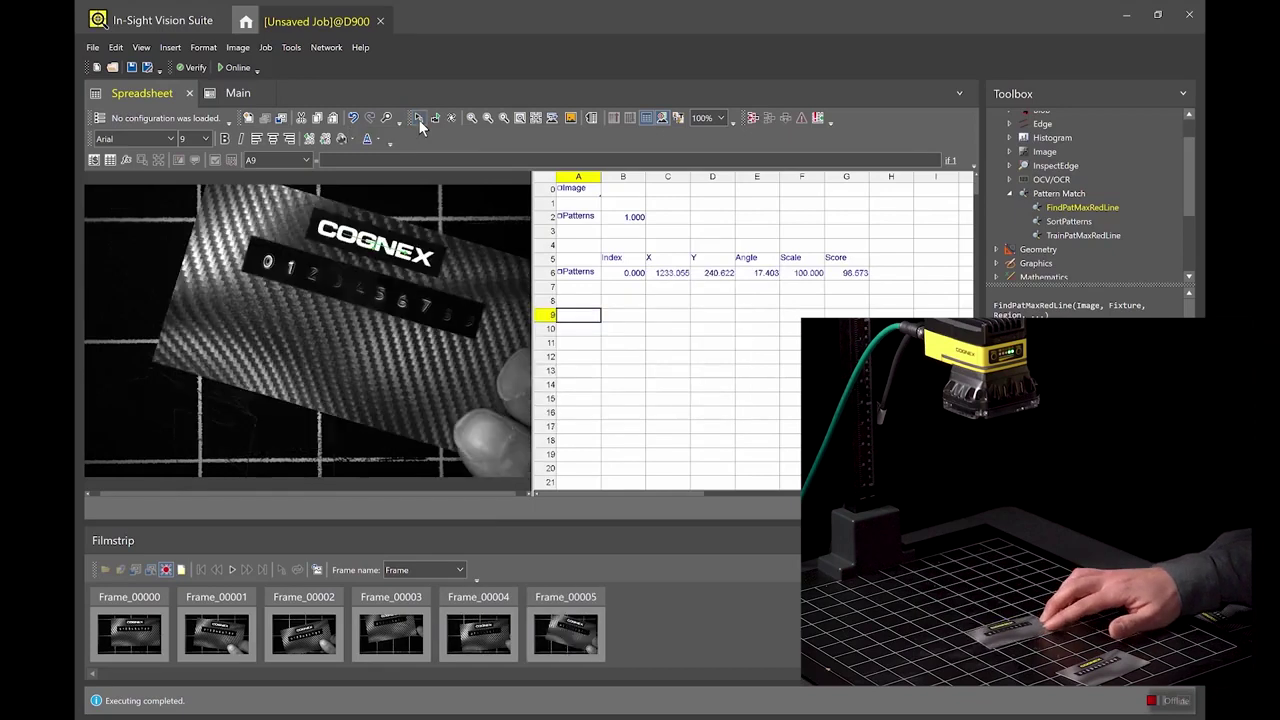
pyautogui.click(418, 119)
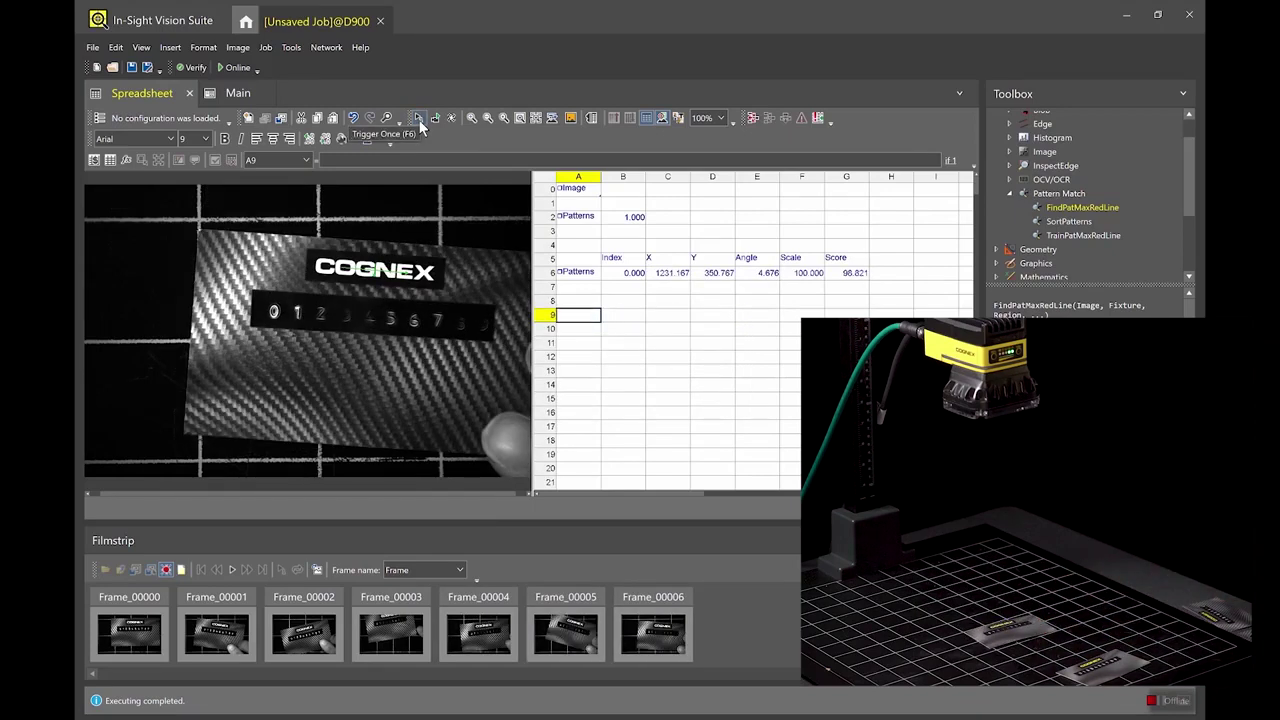
# - Stop the filmstrip recording and delete Frame_00003, in which the logo is cut off
pyautogui.click(167, 570)
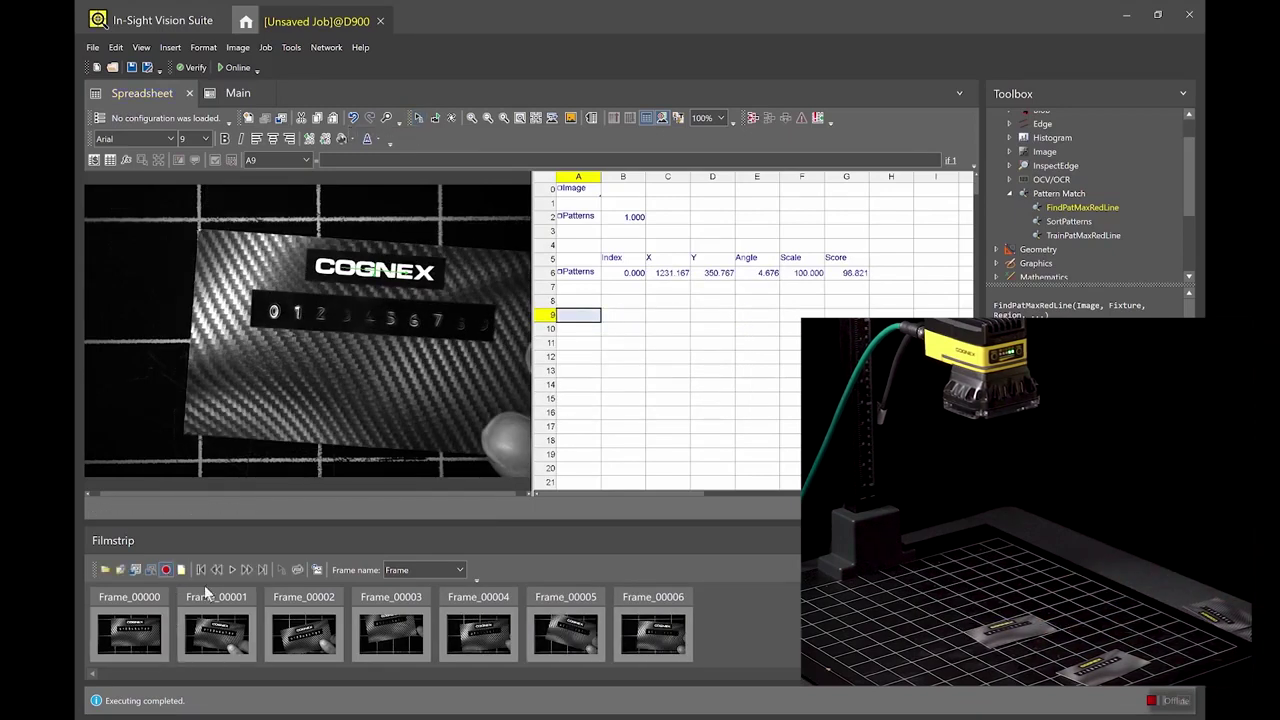
pyautogui.rightClick(406, 648)
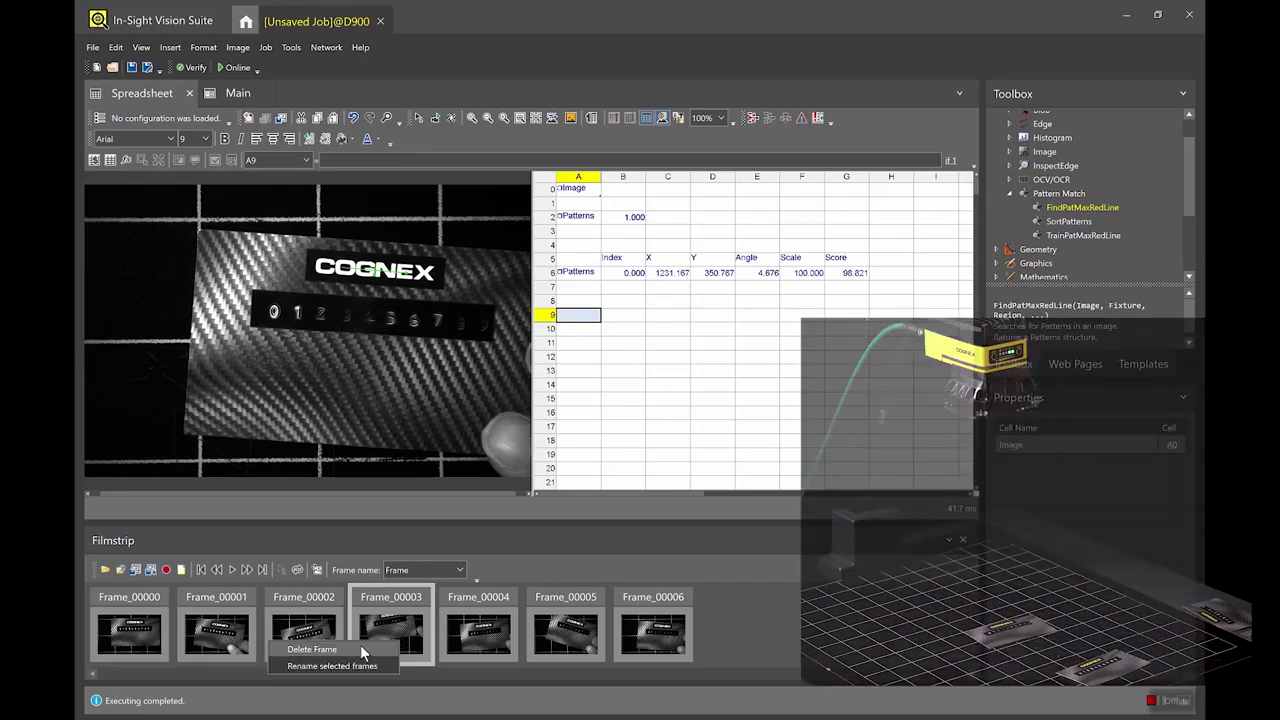
pyautogui.click(340, 651)
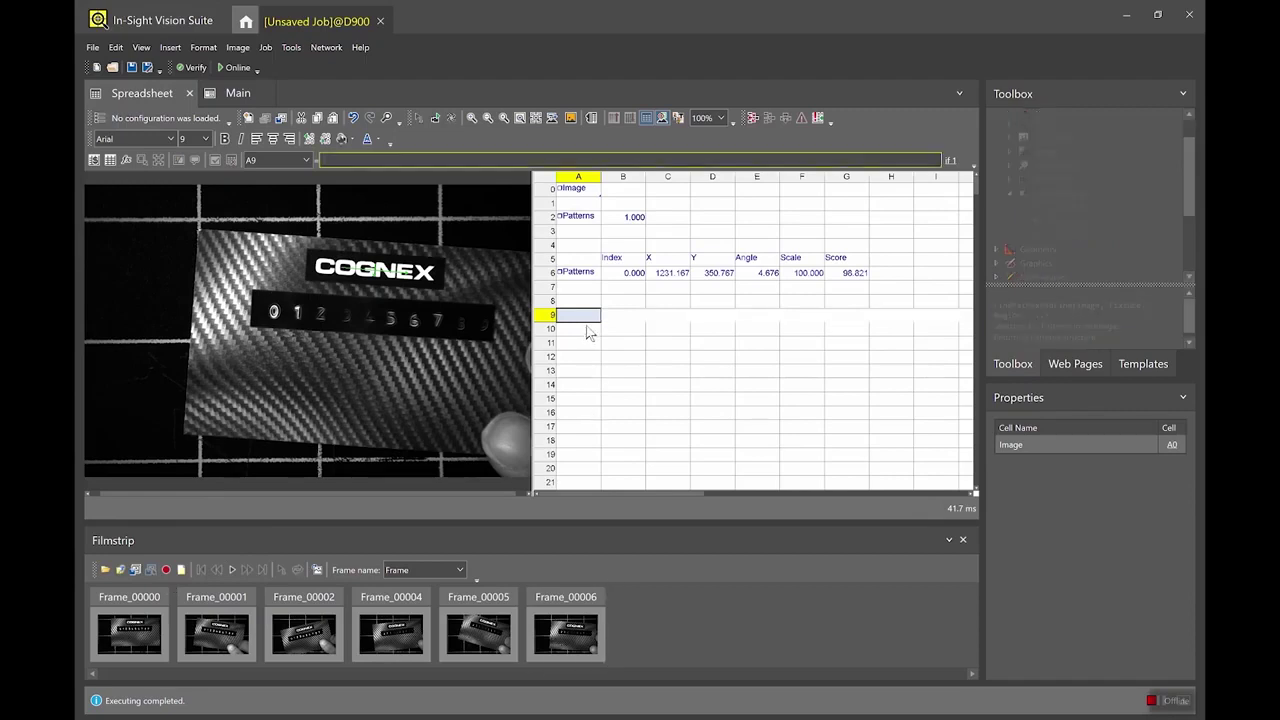
# - Insert a ViDiRead function from the ViDi Tools into cell A9
pyautogui.moveTo(1188, 200); pyautogui.dragTo(1187, 170)
pyautogui.click(1010, 229)
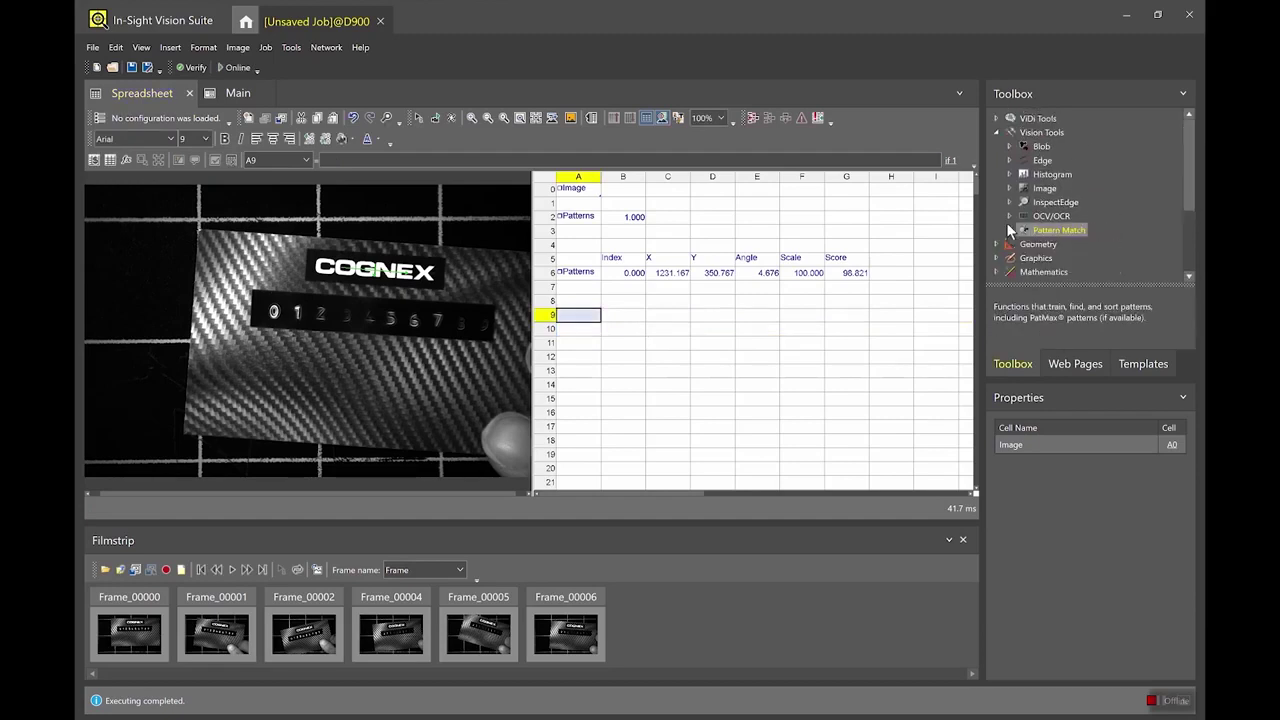
pyautogui.click(994, 118)
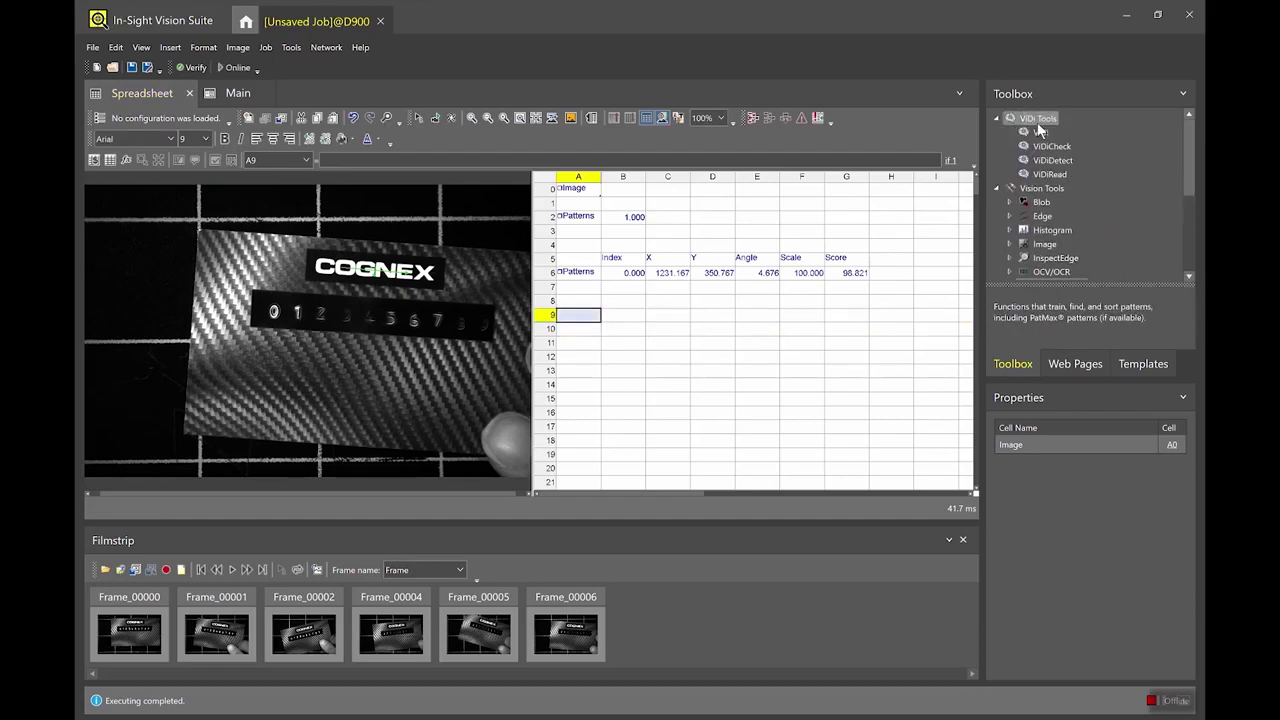
pyautogui.moveTo(1050, 174); pyautogui.dragTo(578, 318)
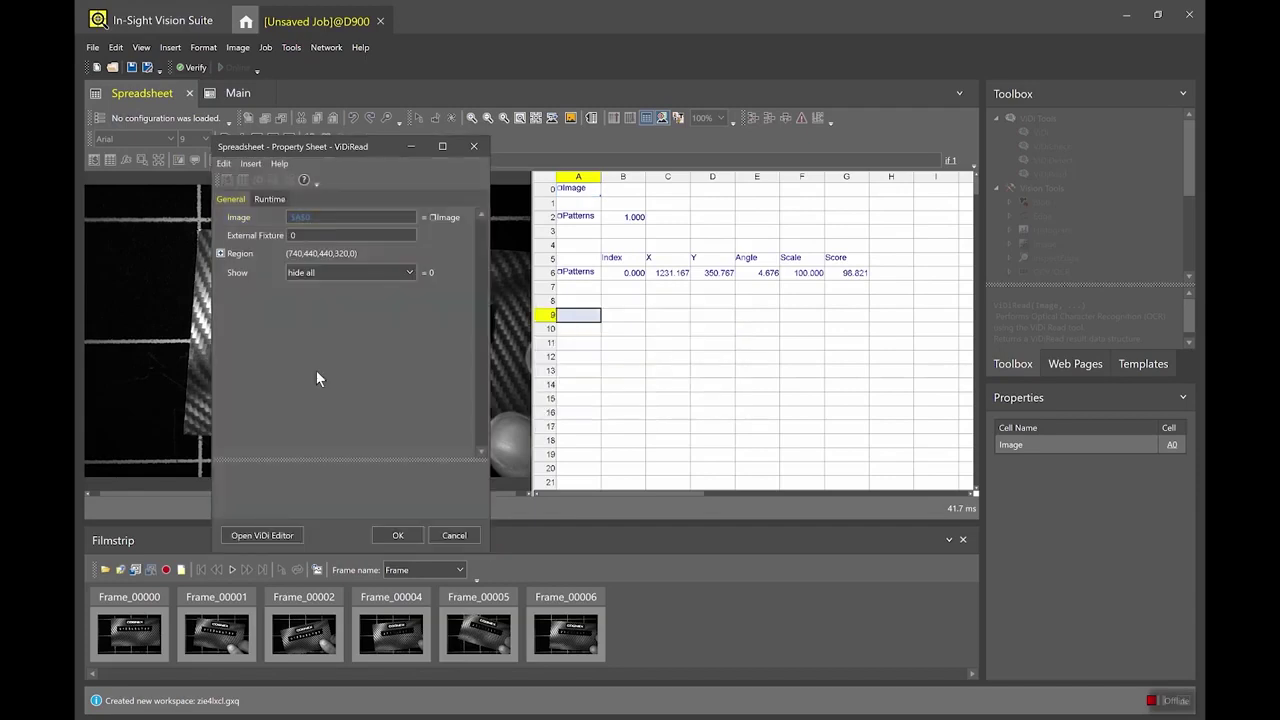
# - Set the ViDiRead external fixture to a relative reference to the Patterns result in cell A6
pyautogui.click(262, 235)
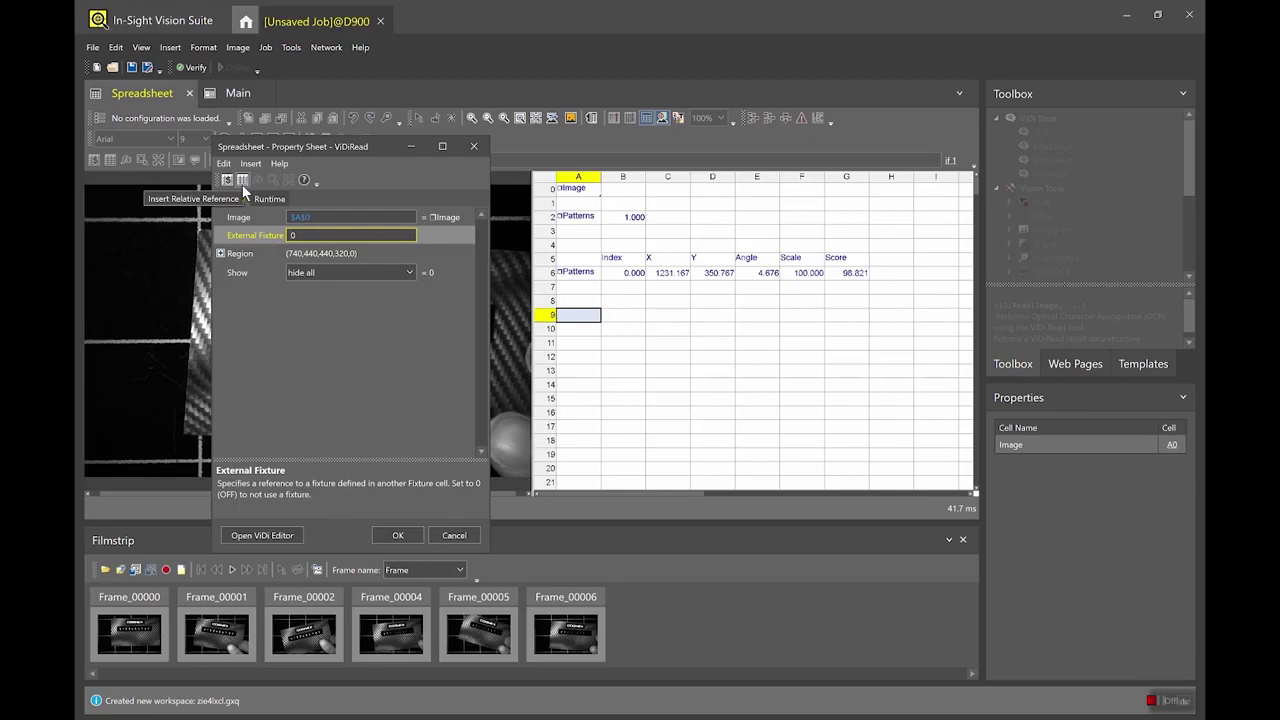
pyautogui.press('Return')
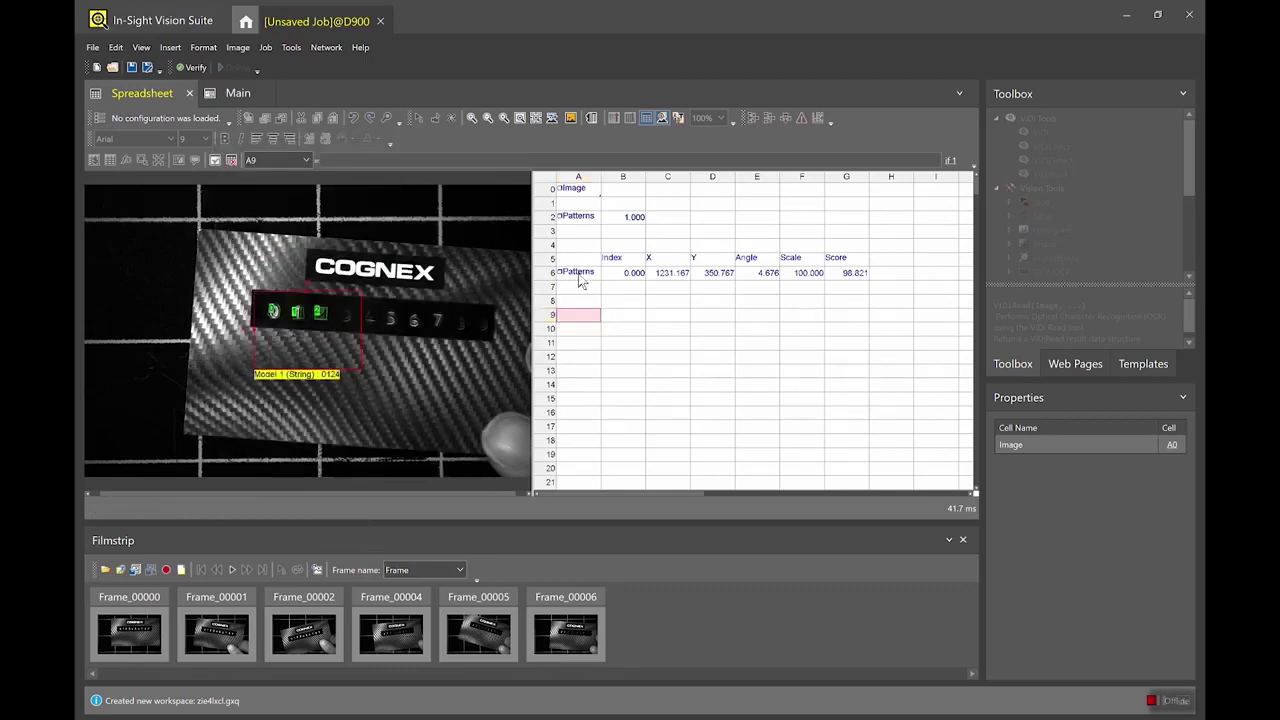
pyautogui.click(579, 277)
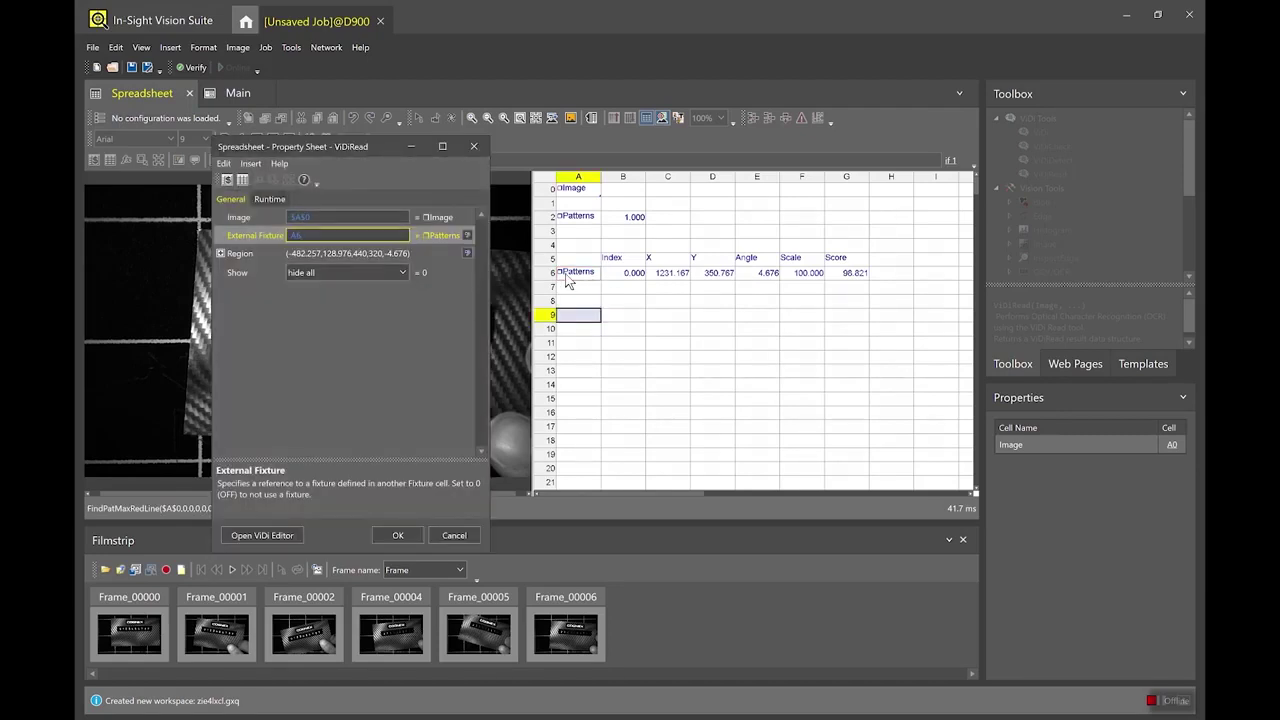
# - Resize the ViDiRead region to about 1033 × 214 pixels so it encloses the digit strip below the logo, and accept it
pyautogui.click(245, 253)
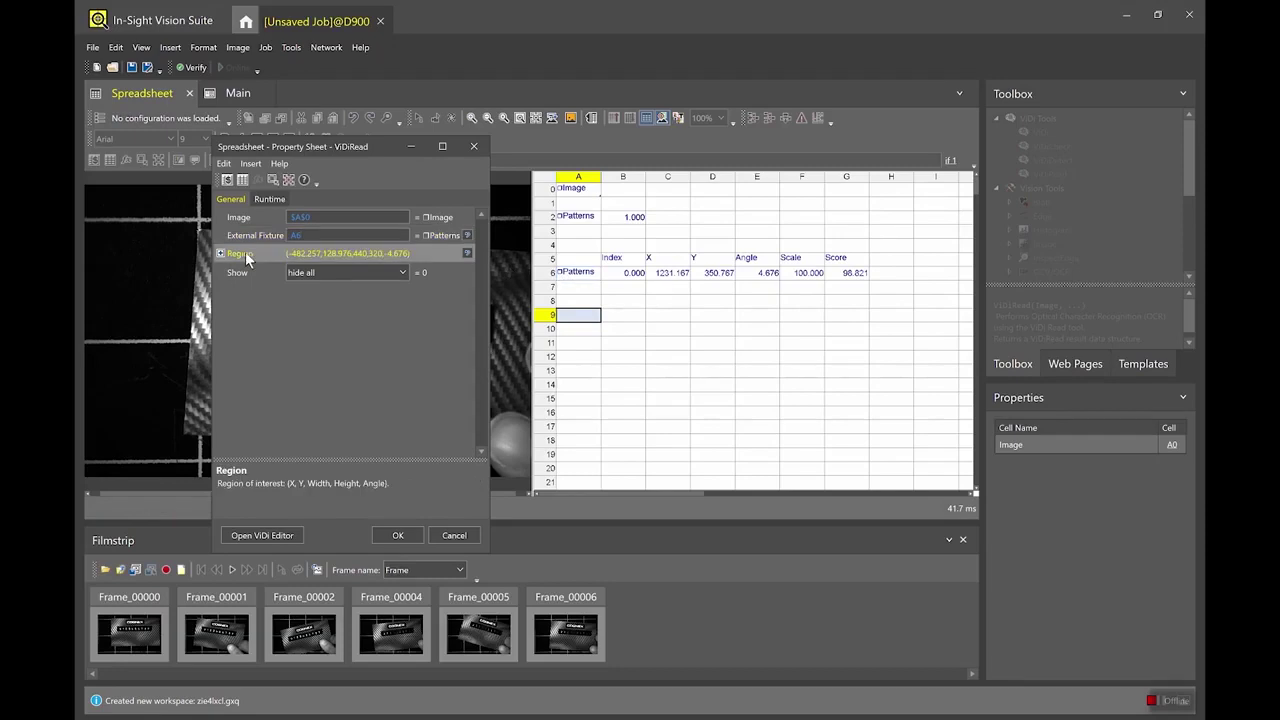
pyautogui.doubleClick(245, 254)
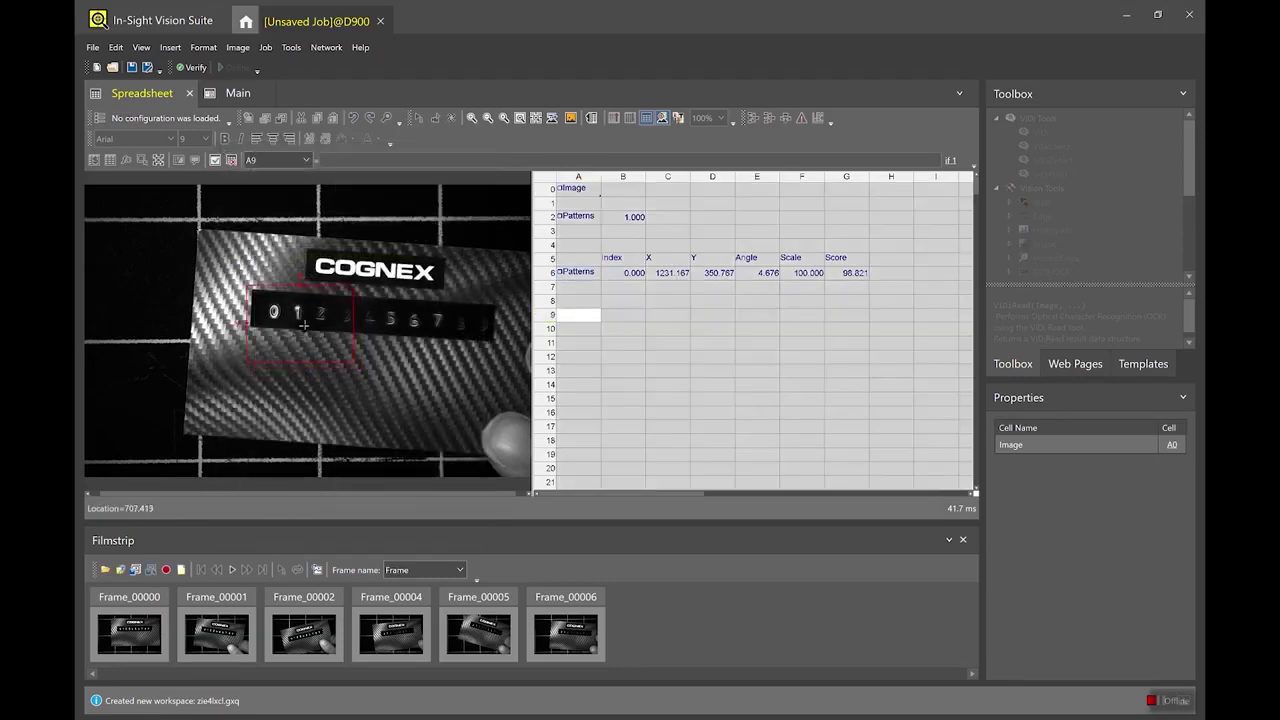
pyautogui.moveTo(353, 344); pyautogui.dragTo(494, 344)
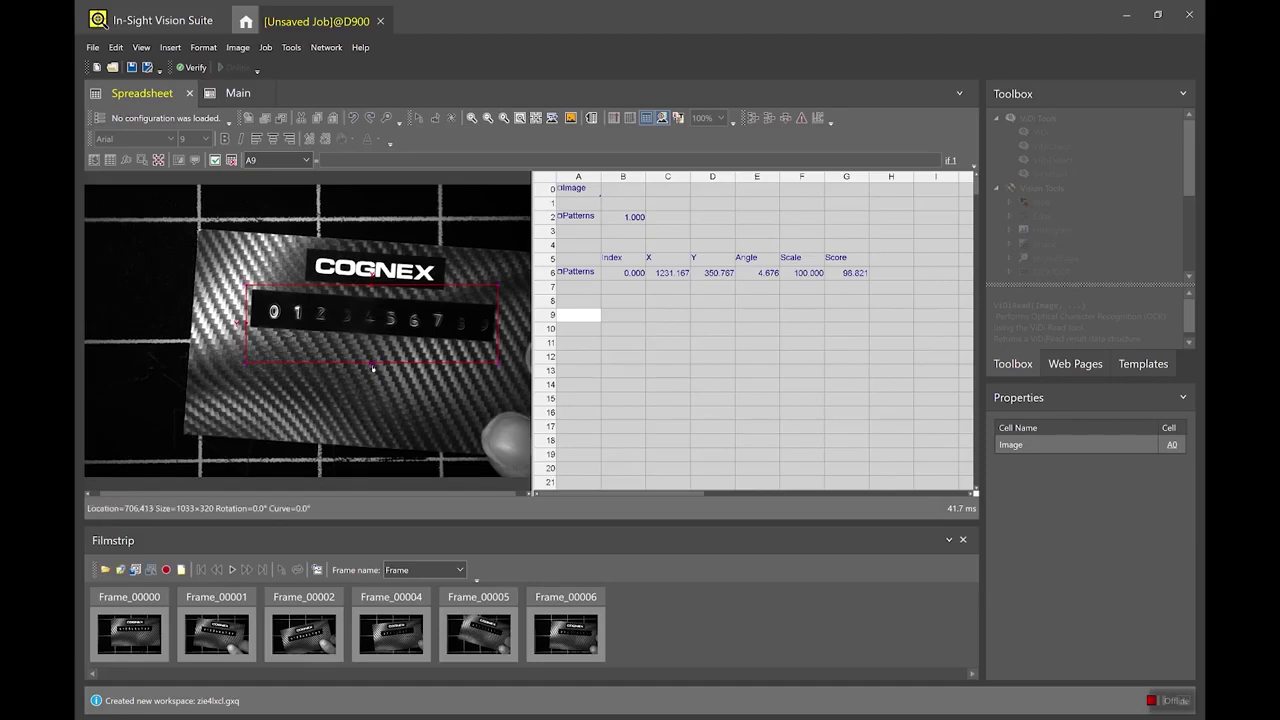
pyautogui.moveTo(372, 366); pyautogui.dragTo(404, 346)
pyautogui.moveTo(388, 285); pyautogui.dragTo(390, 291)
pyautogui.moveTo(372, 347); pyautogui.dragTo(372, 348)
pyautogui.press('Return')
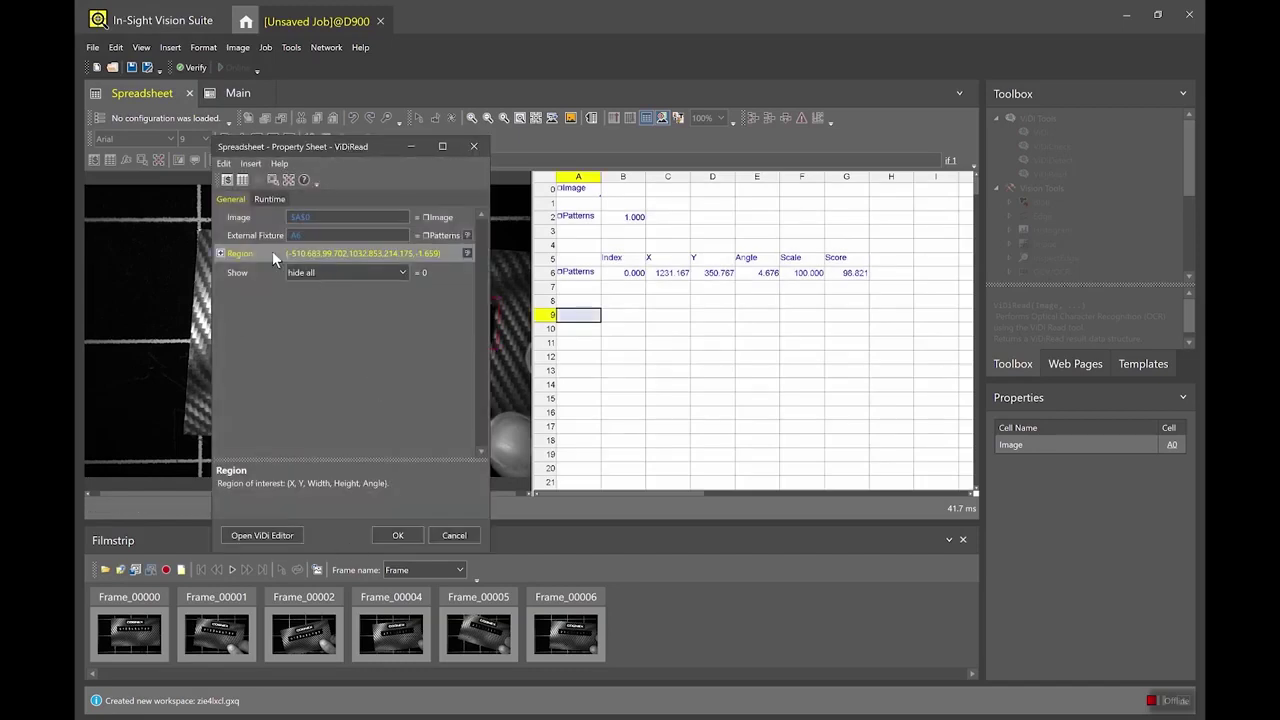
# - Open the ViDi Editor for the read tool and add all six filmstrip frames, Frame_00000 to Frame_00006, to its image database
pyautogui.click(294, 535)
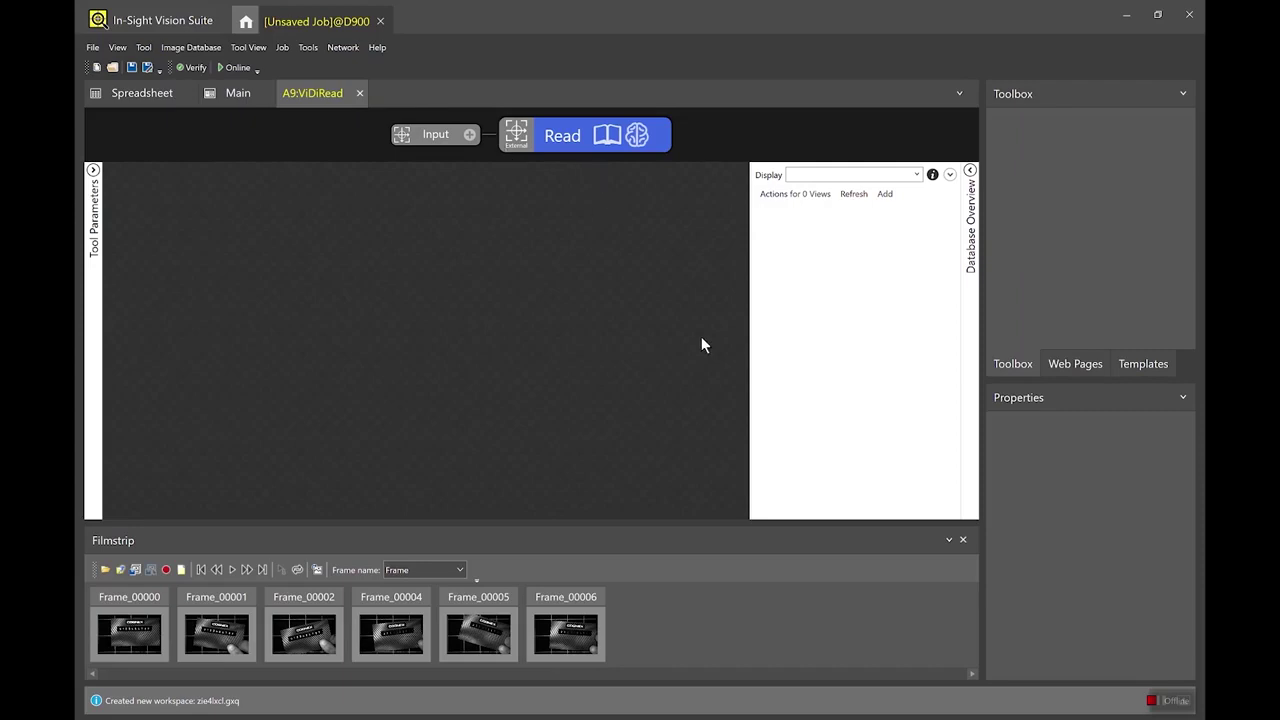
pyautogui.click(584, 636)
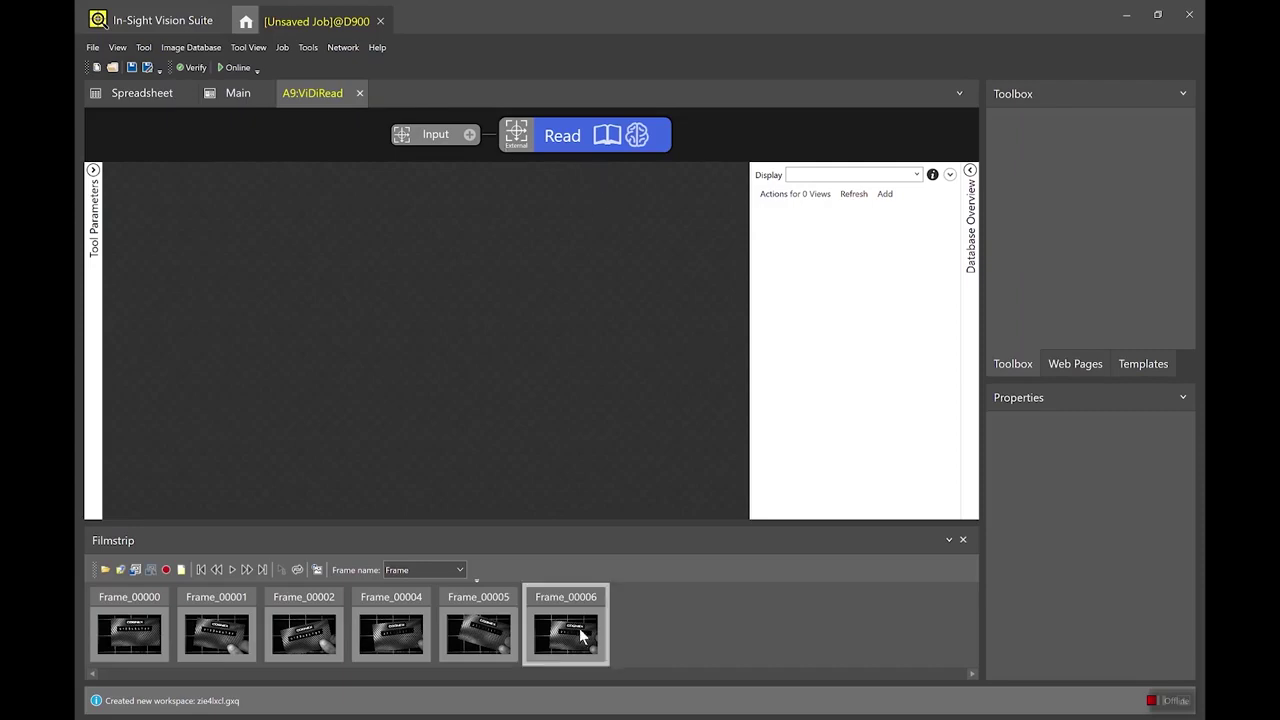
pyautogui.keyDown('shift'); pyautogui.click(126, 640); pyautogui.keyUp('shift')
pyautogui.moveTo(560, 628); pyautogui.dragTo(831, 383)
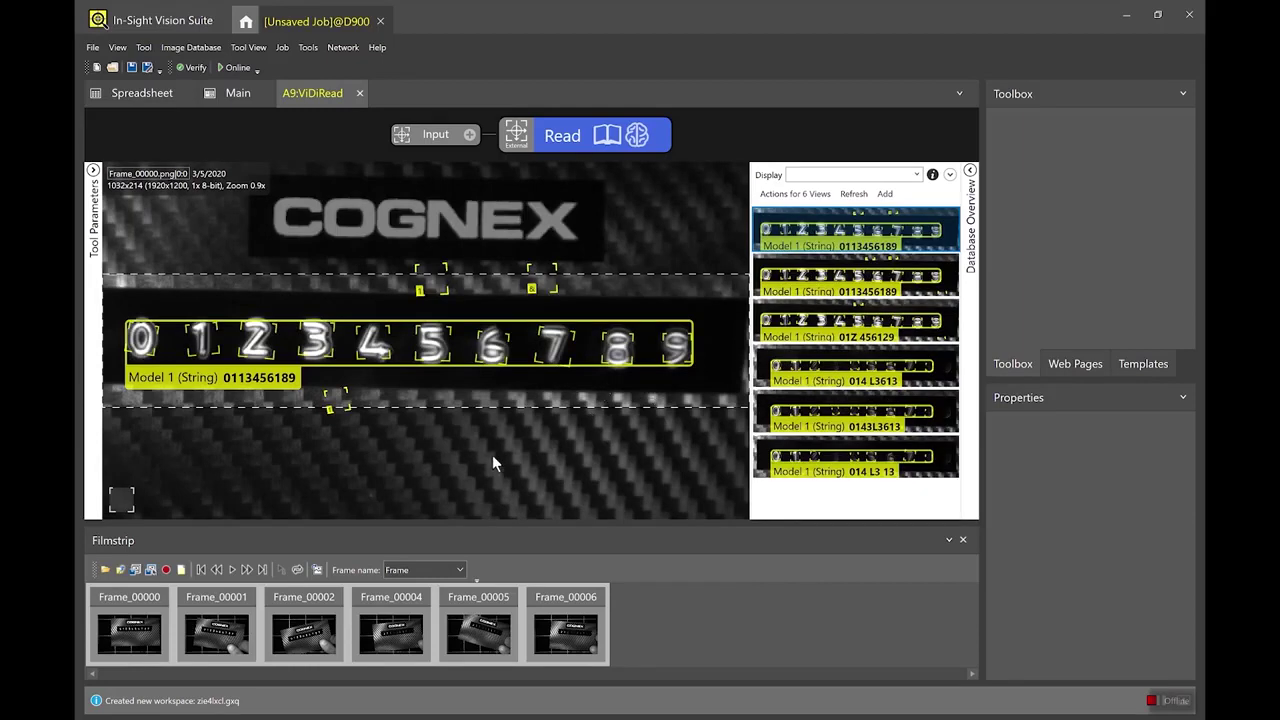
# - Review the strings read in each database view and check the individual character matches in Frame_00000
pyautogui.scroll(-3, 493, 455)
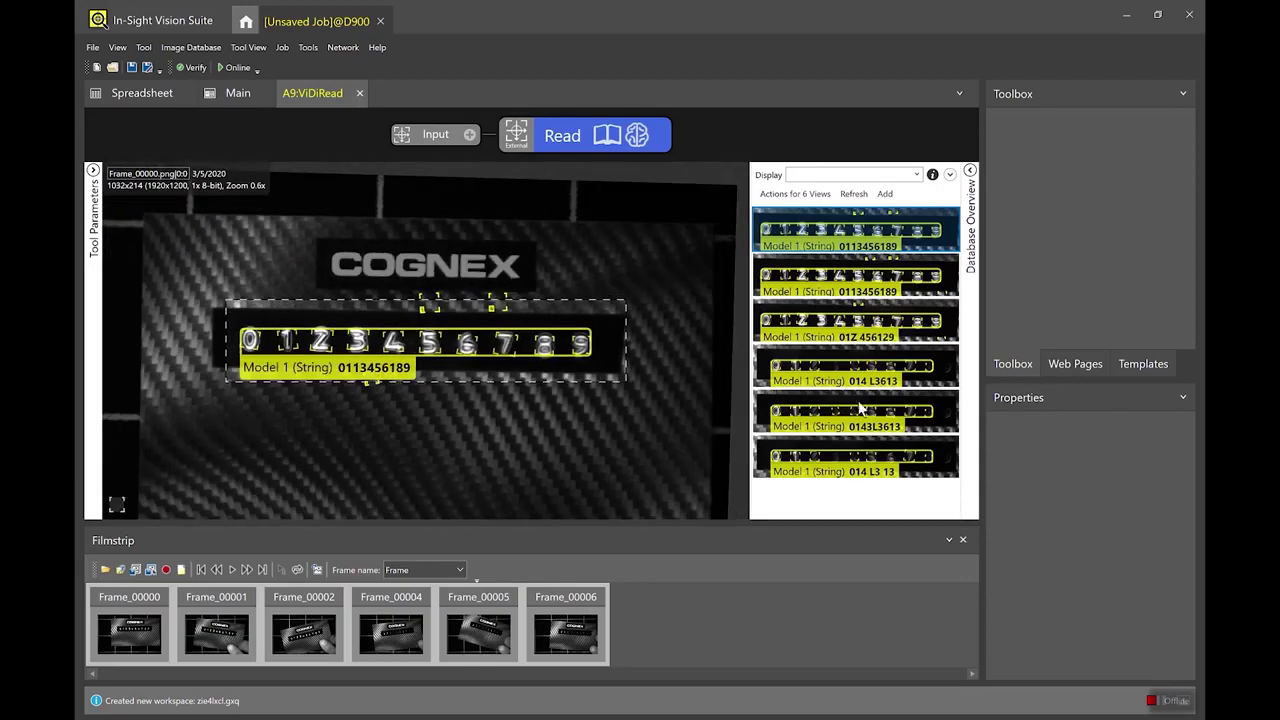
pyautogui.click(920, 282)
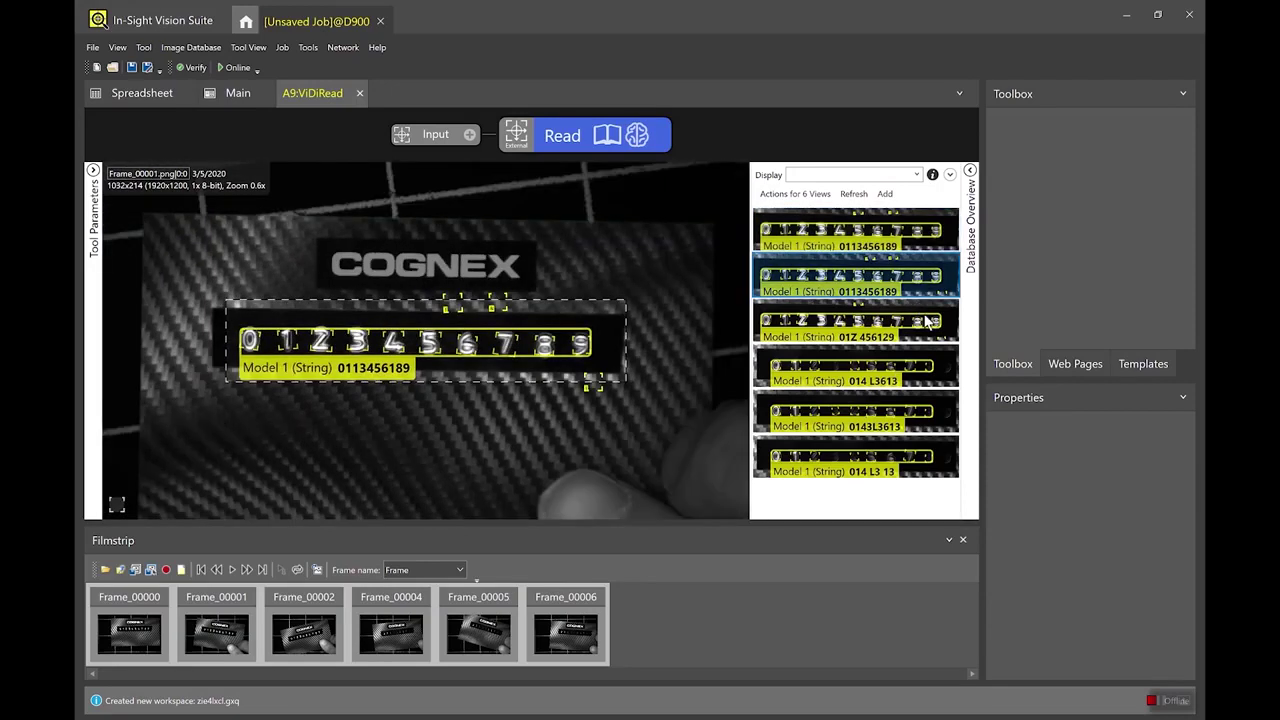
pyautogui.click(926, 320)
pyautogui.click(927, 388)
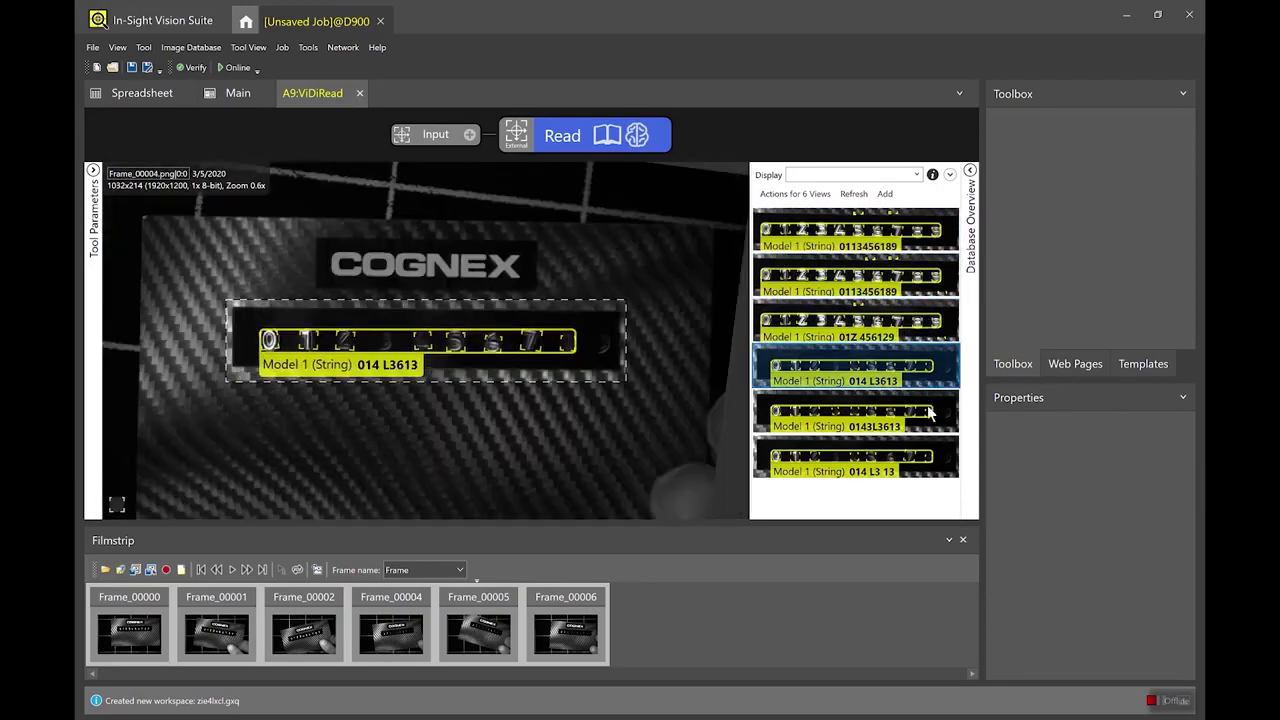
pyautogui.click(930, 410)
pyautogui.click(916, 467)
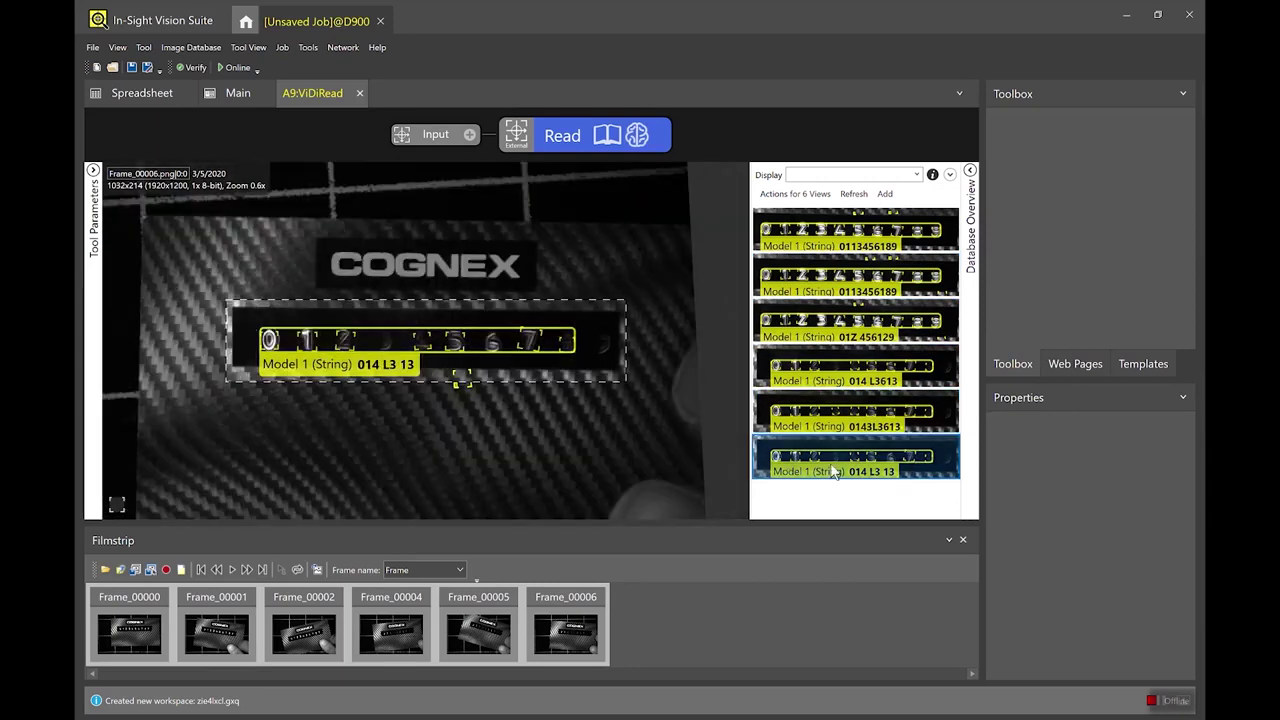
pyautogui.click(923, 430)
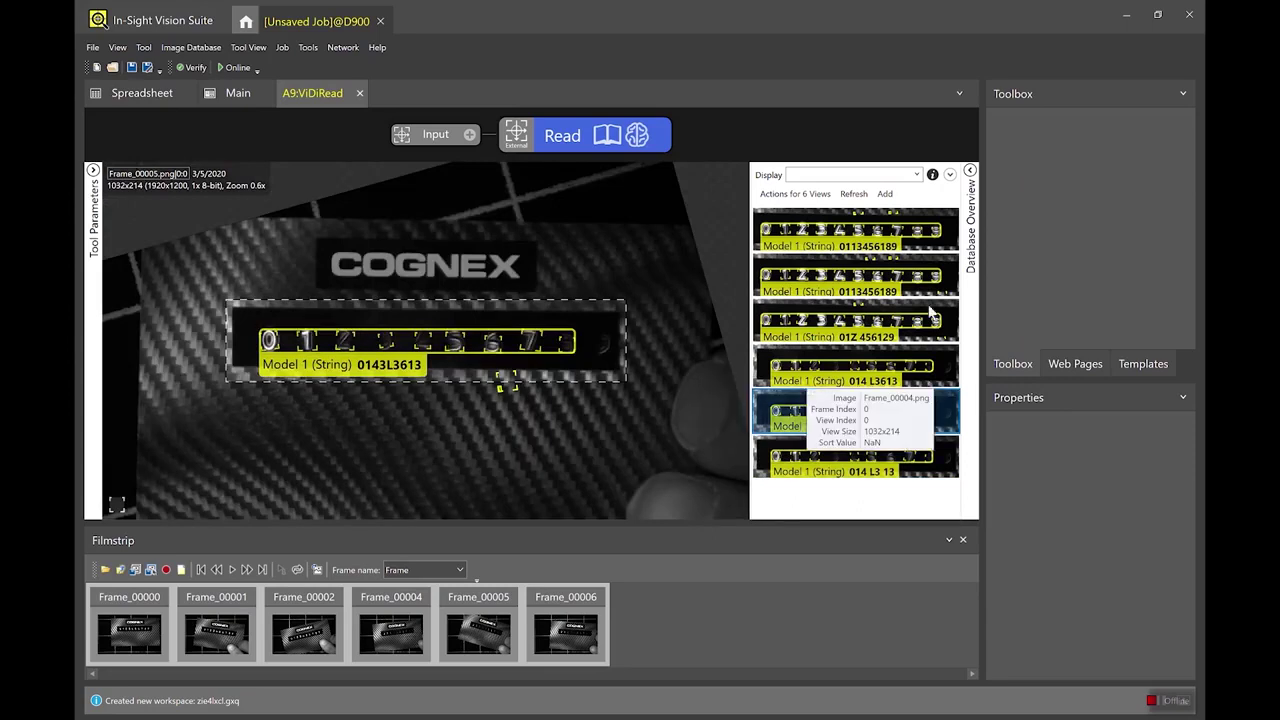
pyautogui.click(928, 254)
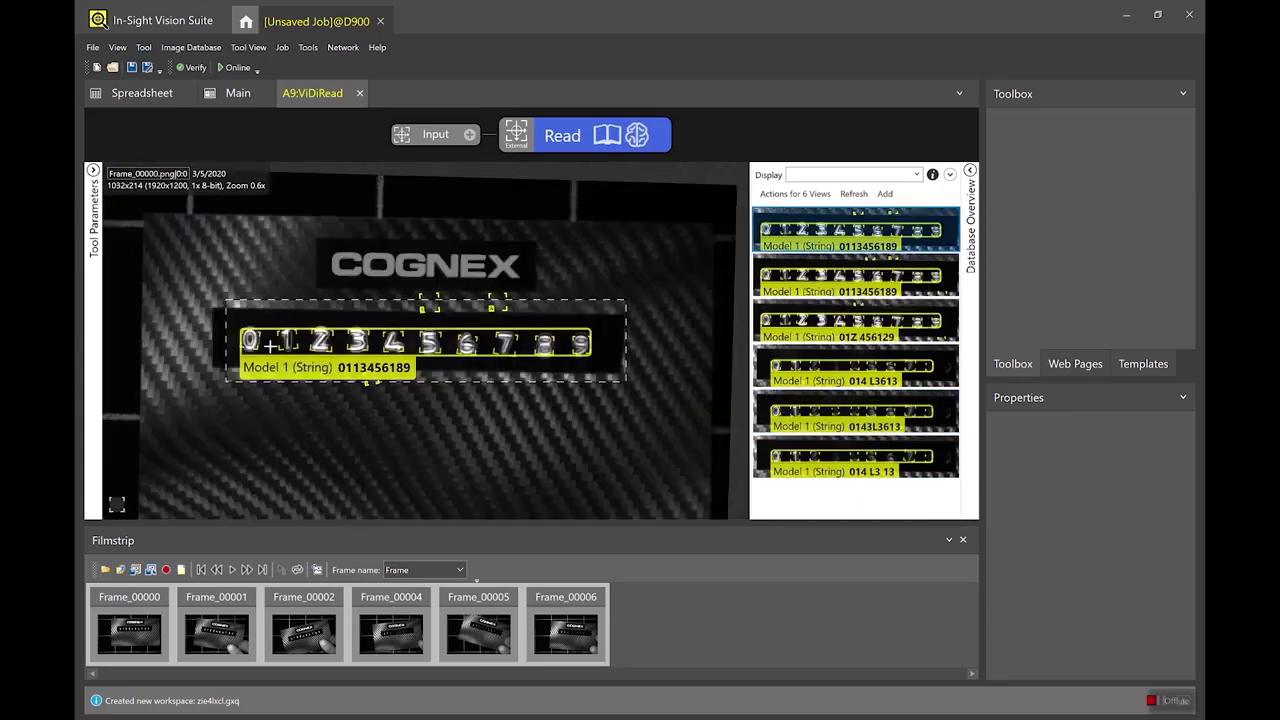
pyautogui.moveTo(356, 355)
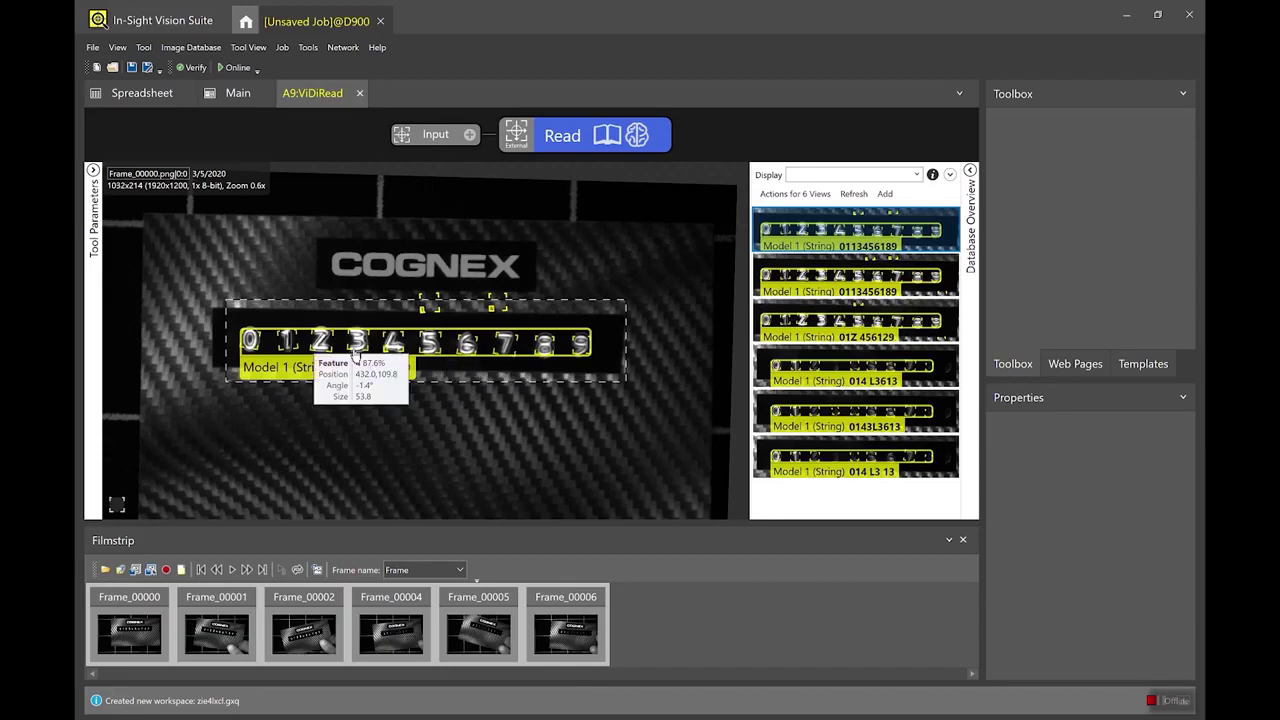
pyautogui.scroll(2, 425, 340)
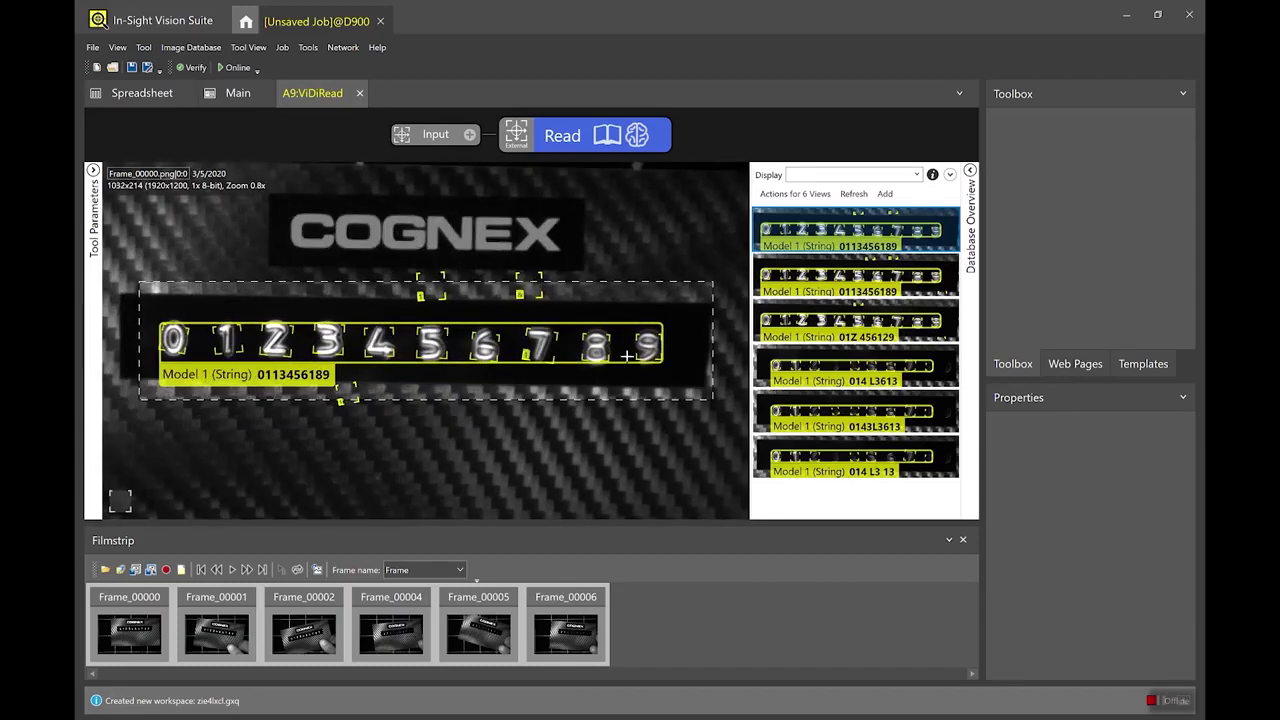
pyautogui.moveTo(663, 362)
pyautogui.moveTo(273, 340)
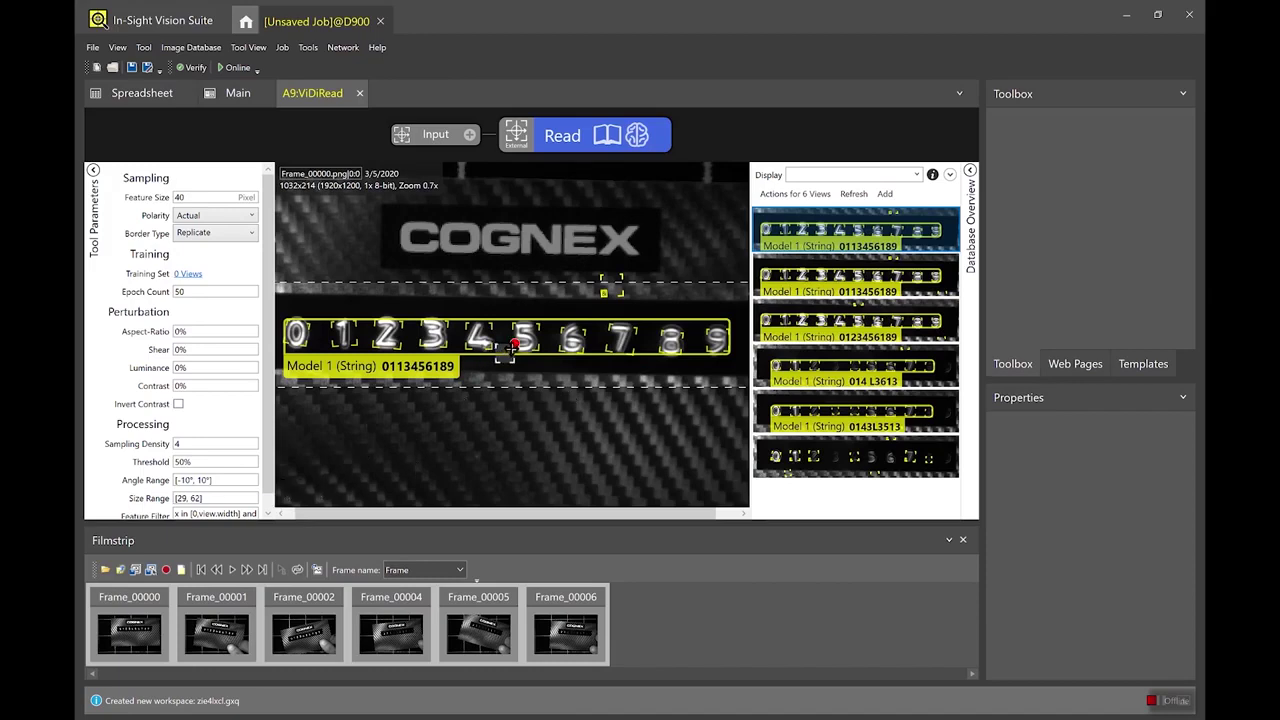
# - Fit the feature size box around the digit 5 at about 43.4 × 62.9 pixels, and move it back off the digits
pyautogui.scroll(2, 513, 344)
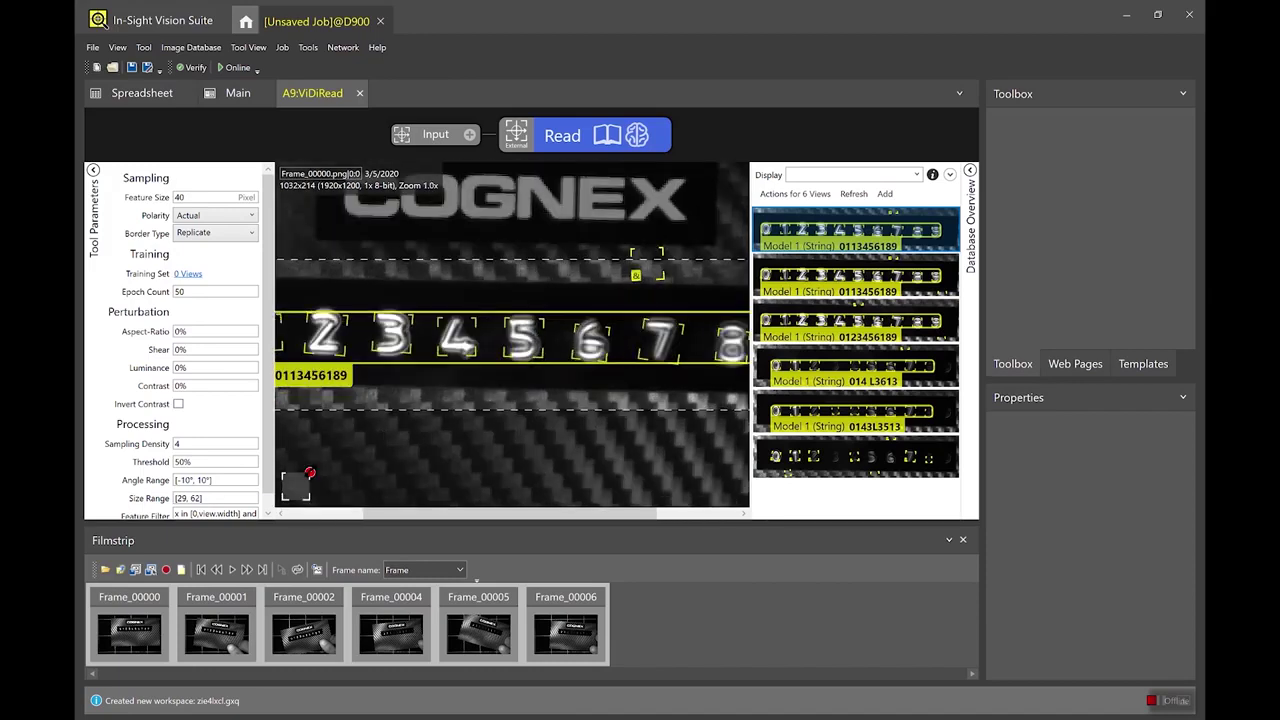
pyautogui.scroll(2, 573, 390)
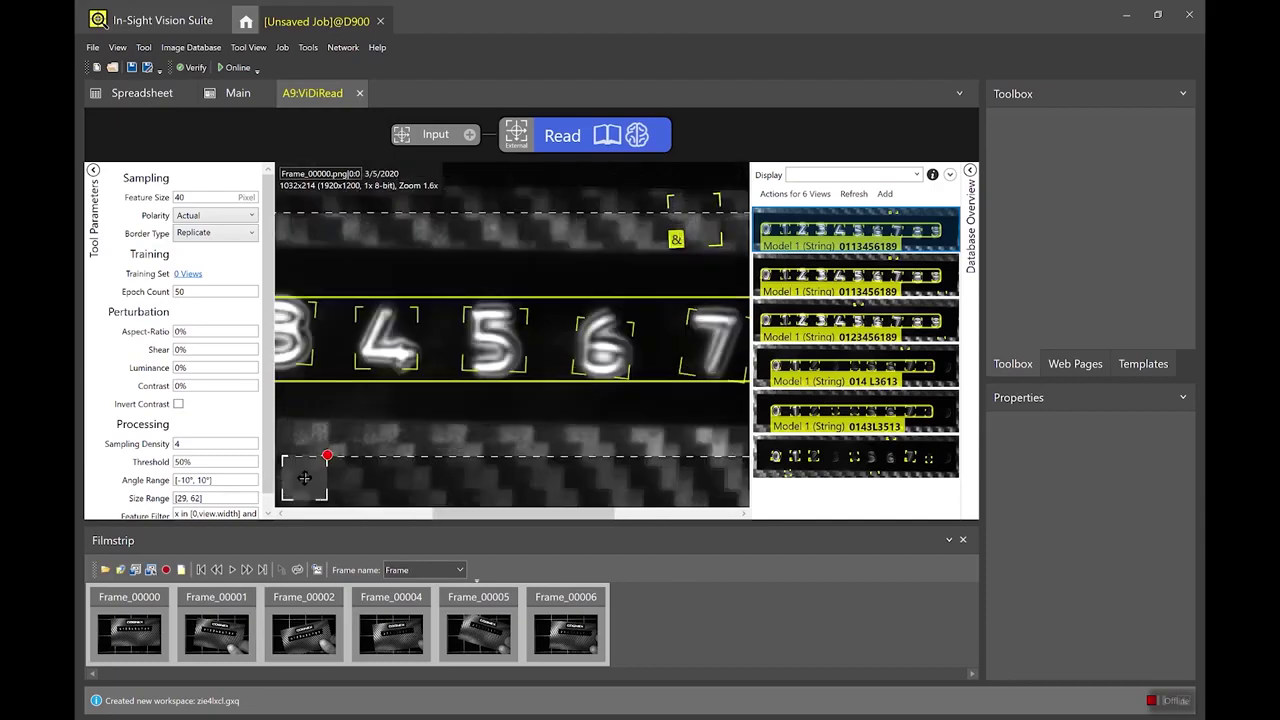
pyautogui.moveTo(305, 477); pyautogui.dragTo(519, 304)
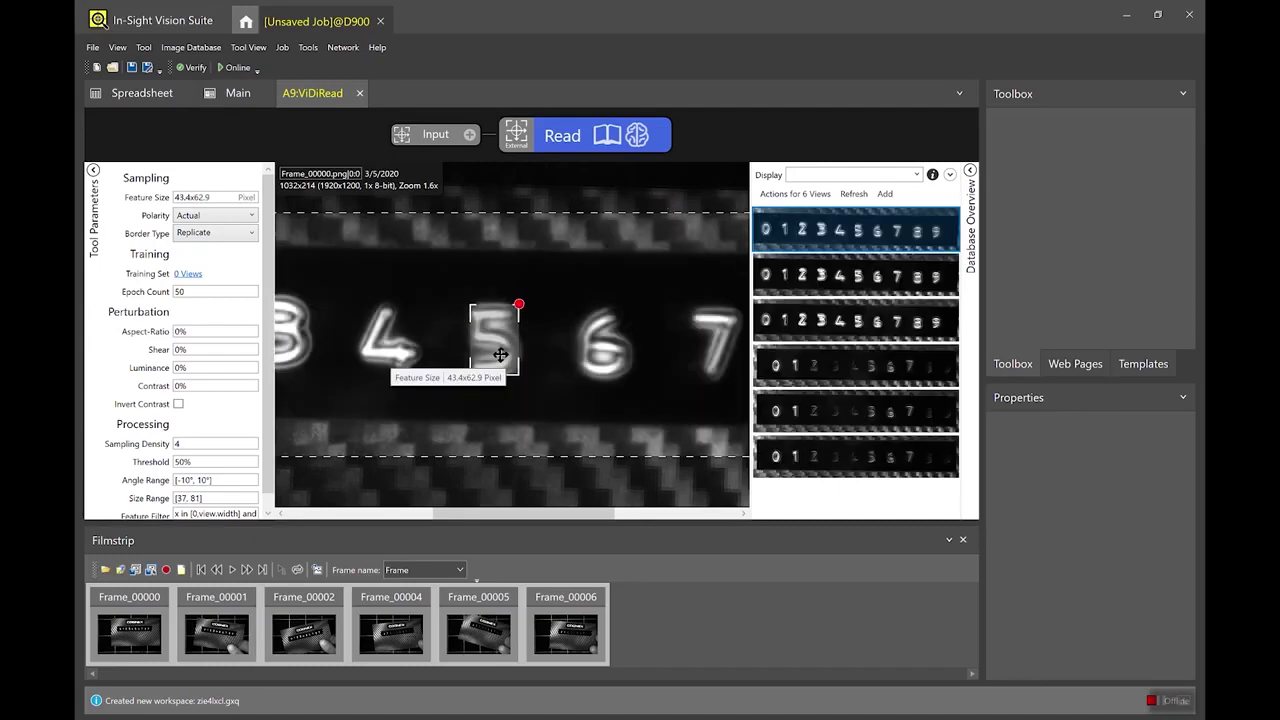
pyautogui.moveTo(499, 352); pyautogui.dragTo(480, 383)
pyautogui.moveTo(419, 431); pyautogui.dragTo(303, 464)
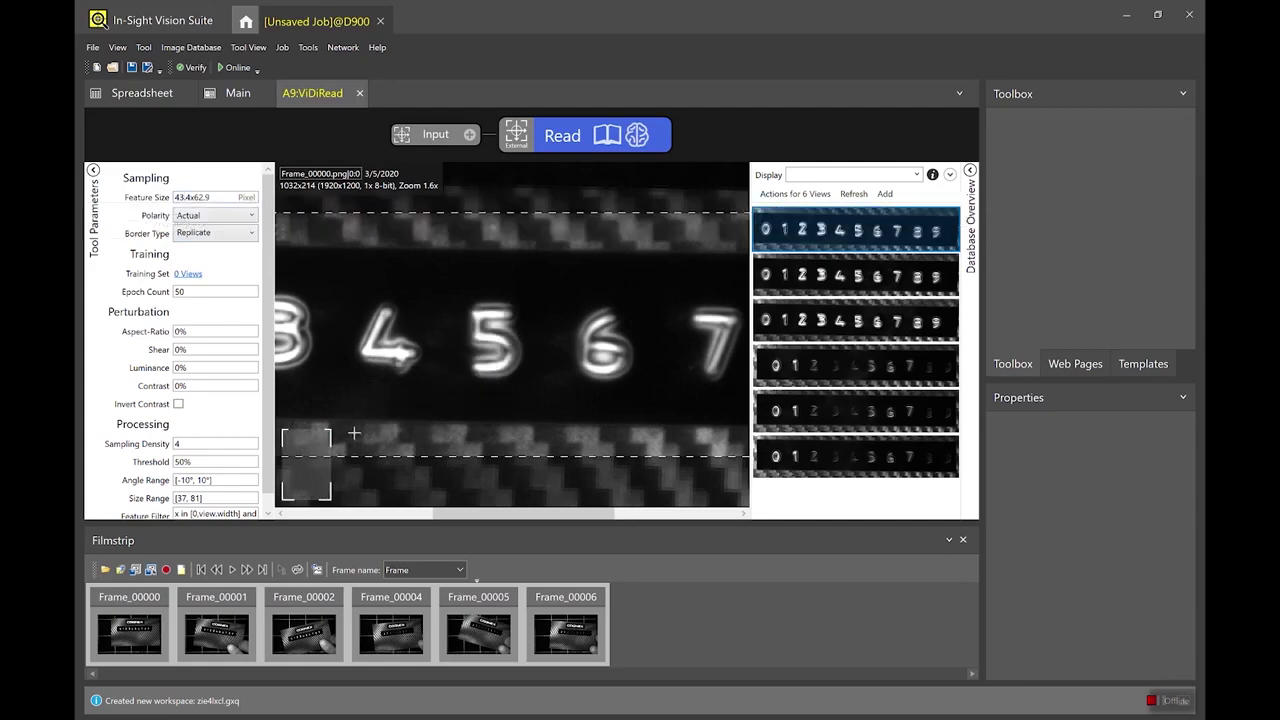
# - Compare the reprocessed read results in Frame_00000, Frame_00004, Frame_00005 and Frame_00006 against the actual digits
pyautogui.scroll(-1, 427, 450)
pyautogui.scroll(-5, 440, 452)
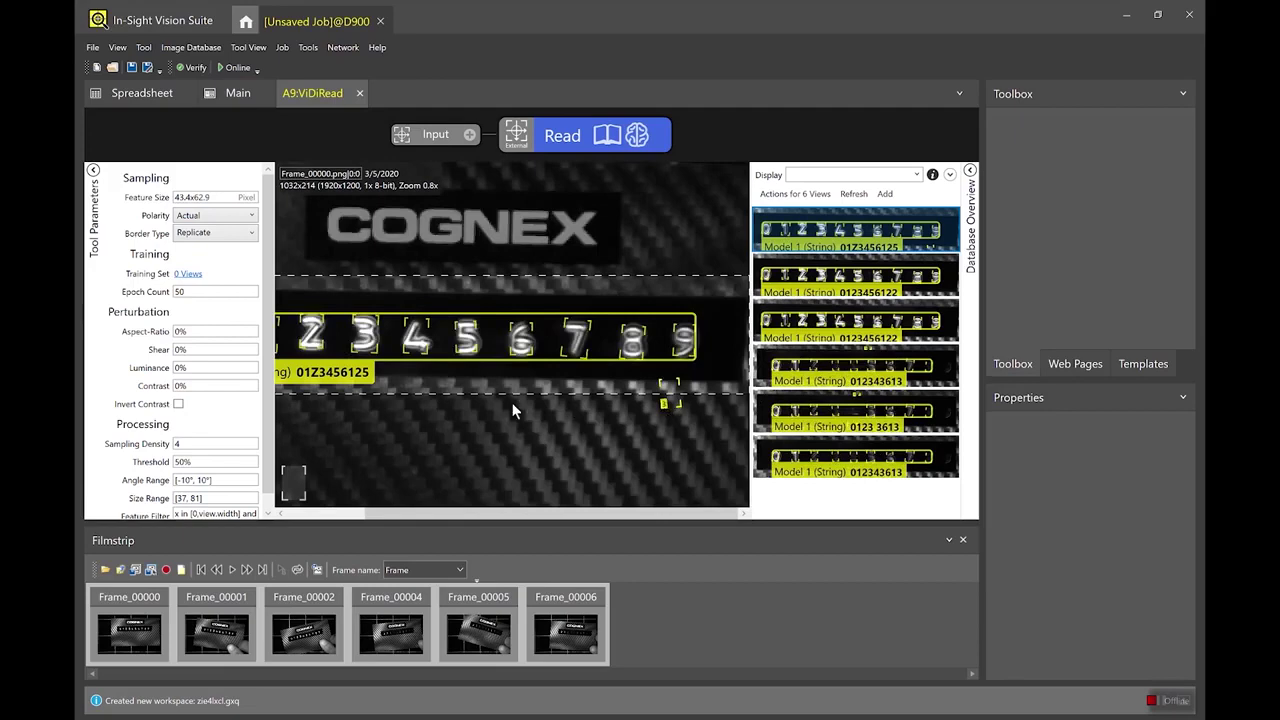
pyautogui.scroll(-2, 452, 405)
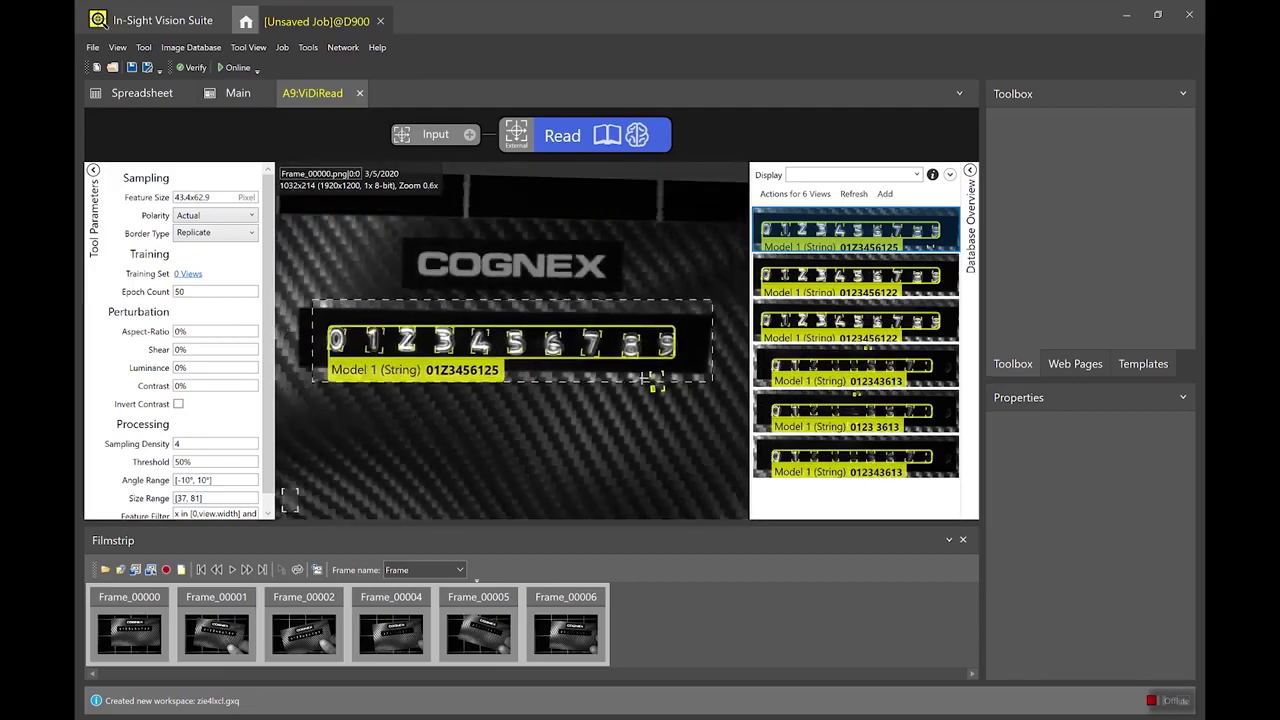
pyautogui.moveTo(428, 377)
pyautogui.click(938, 382)
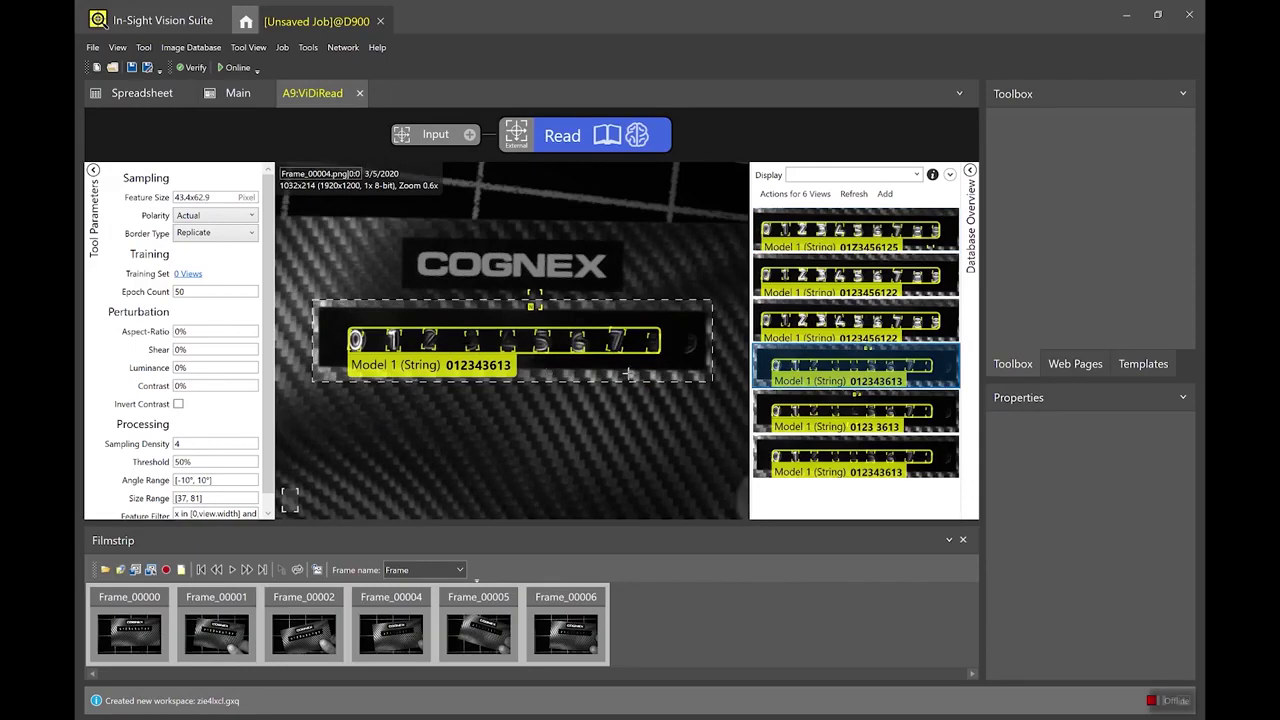
pyautogui.click(833, 430)
pyautogui.click(853, 458)
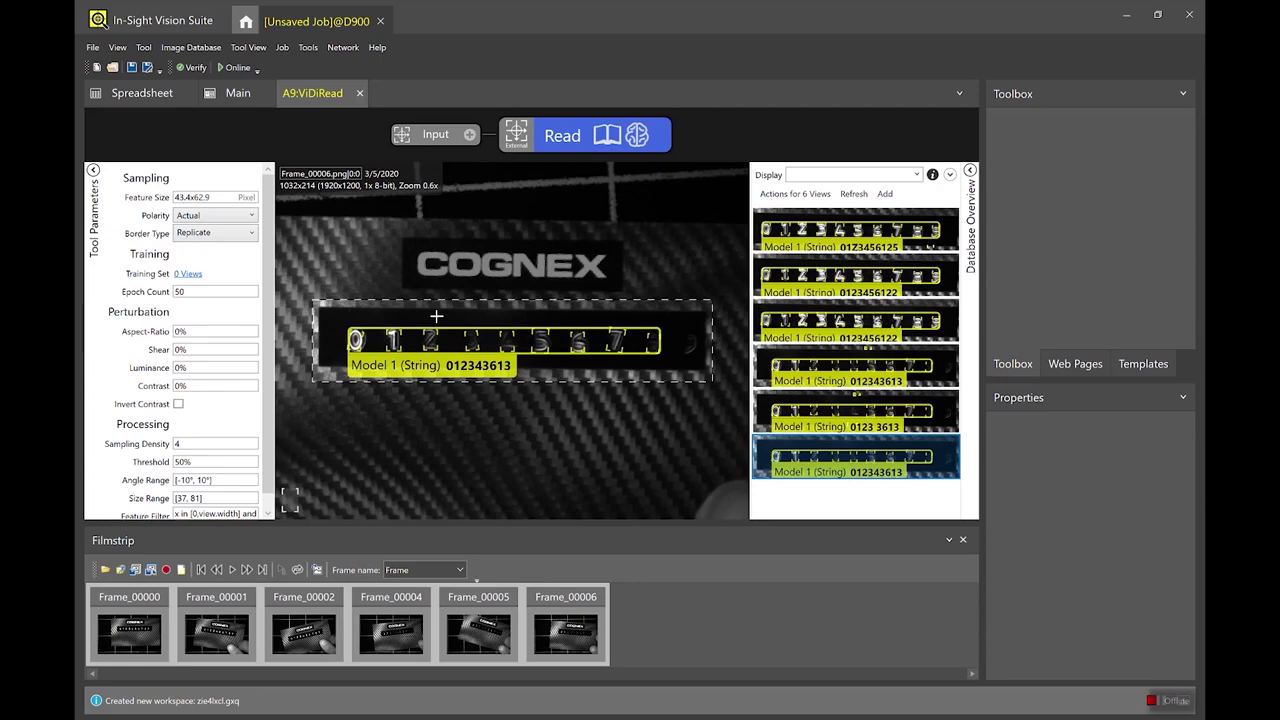
# - Clear the marking and labels from the digit string in Frame_00006
pyautogui.scroll(1, 436, 316)
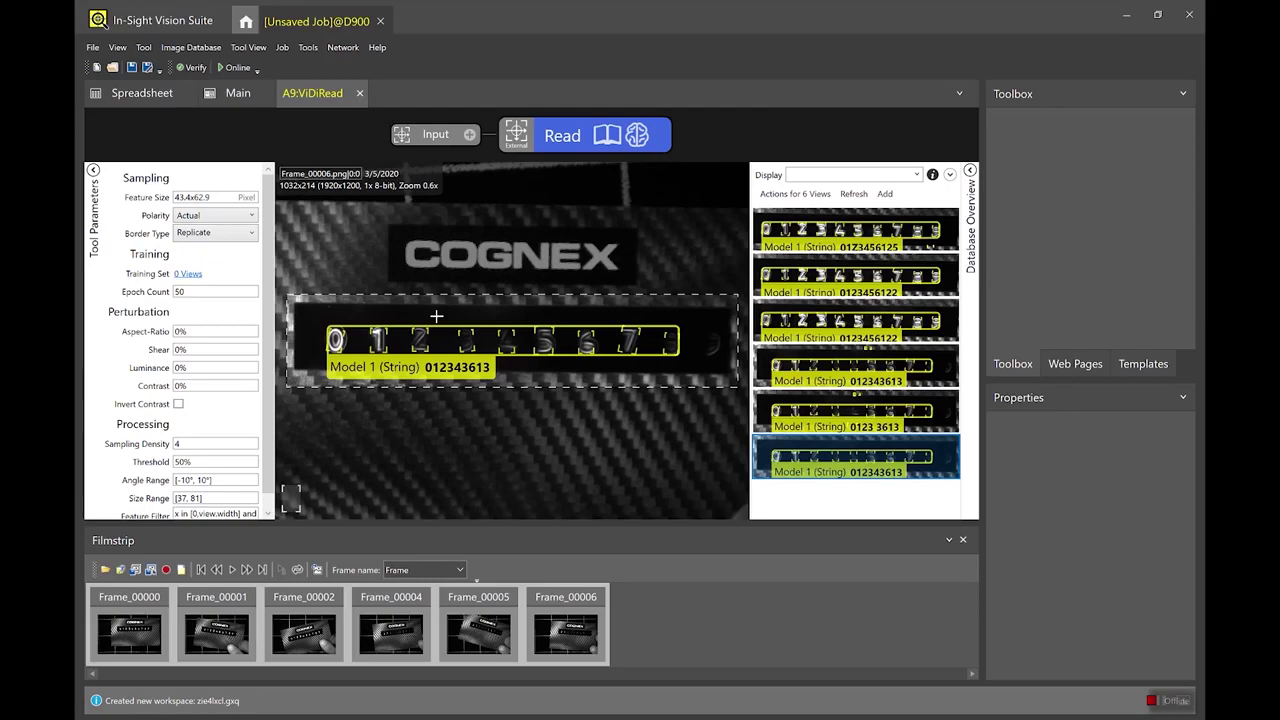
pyautogui.scroll(1, 436, 316)
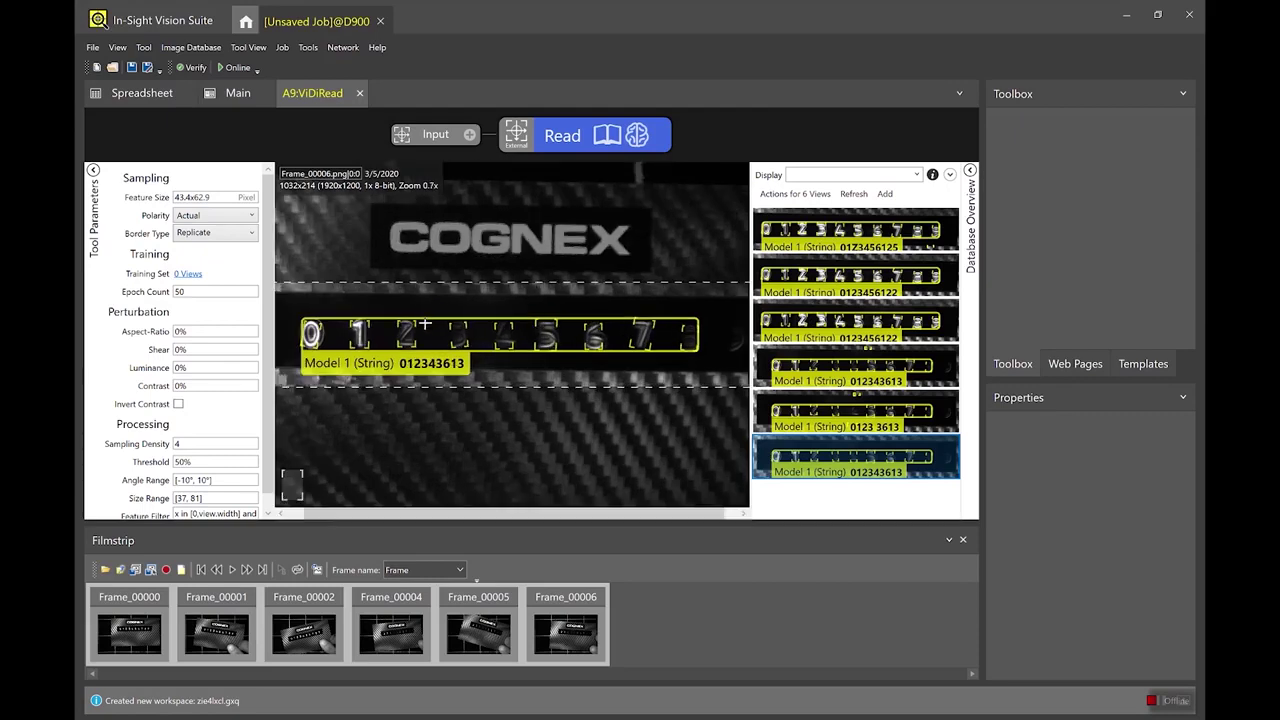
pyautogui.scroll(1, 430, 320)
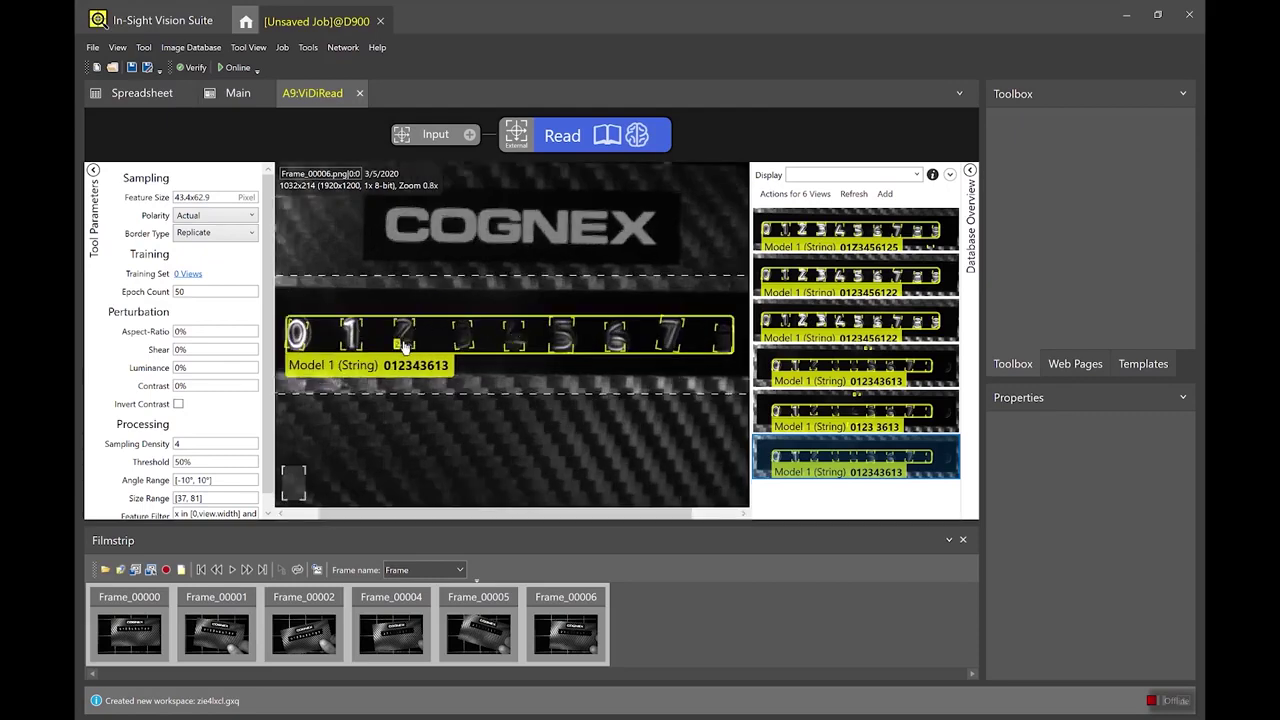
pyautogui.moveTo(455, 360)
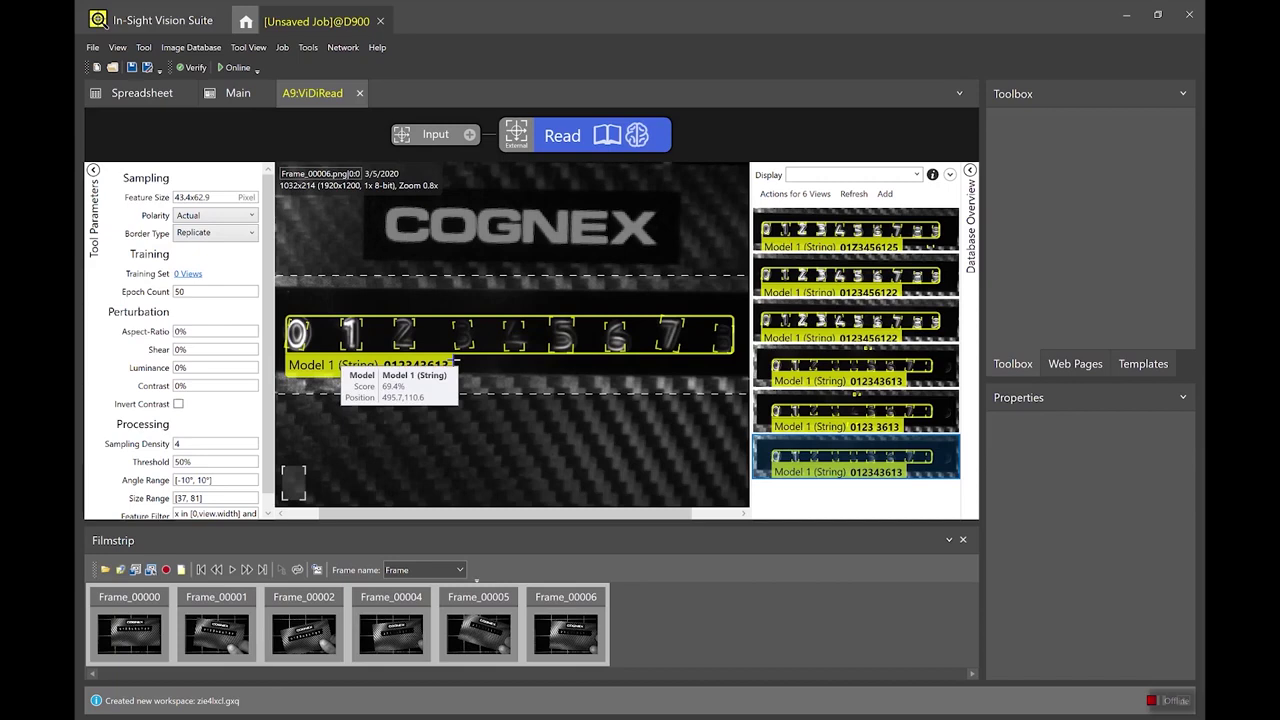
pyautogui.rightClick(500, 300)
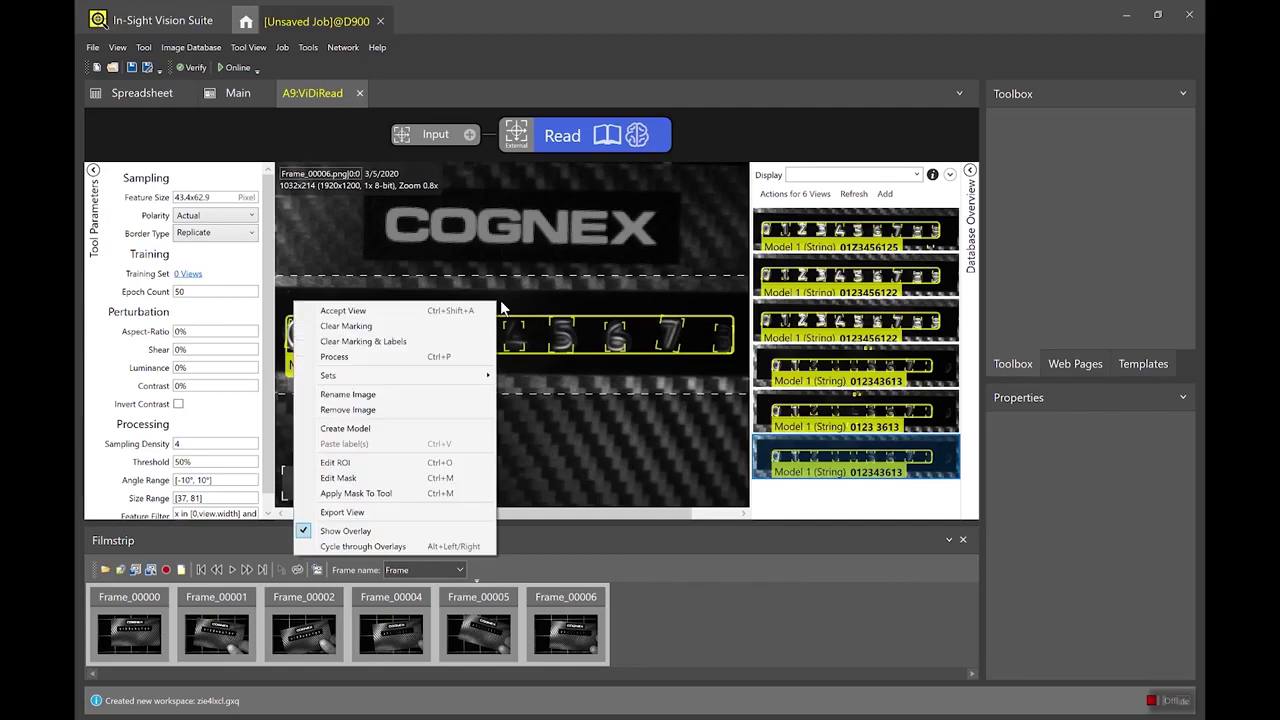
pyautogui.click(387, 342)
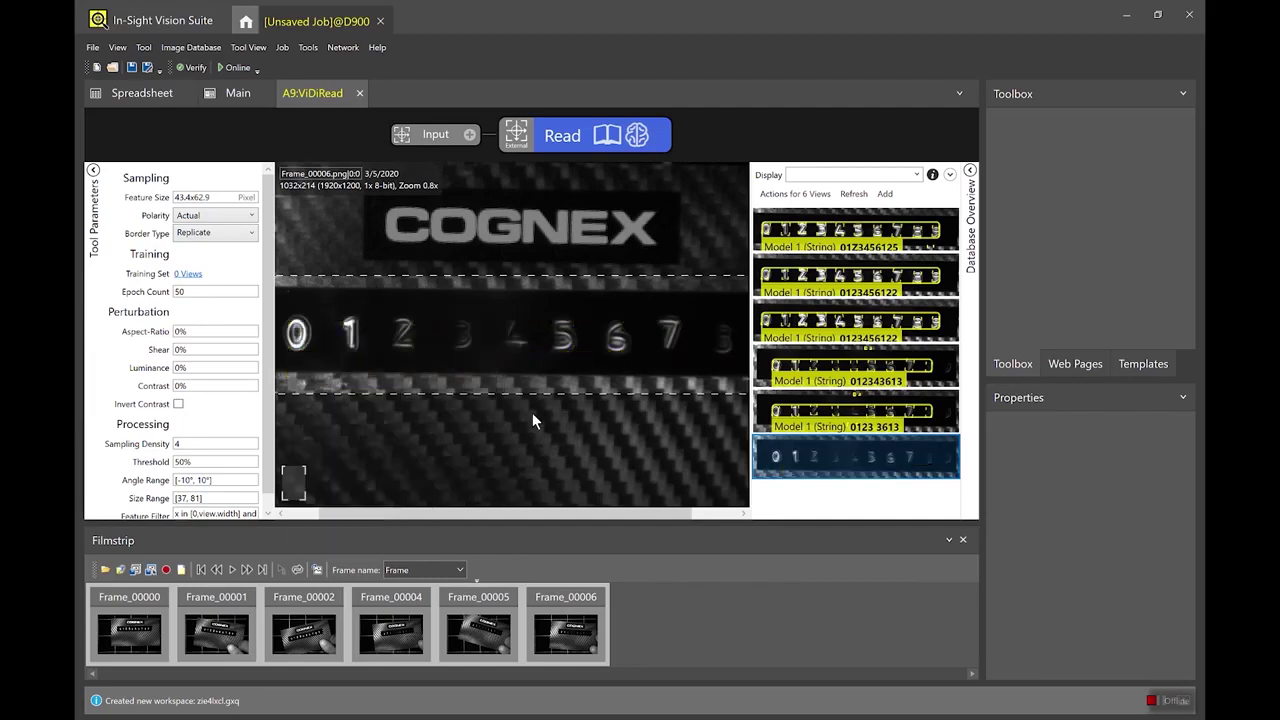
# - Add character labels 0, 1 and 2 to the first three digits in Frame_00006
pyautogui.moveTo(467, 515); pyautogui.dragTo(440, 512)
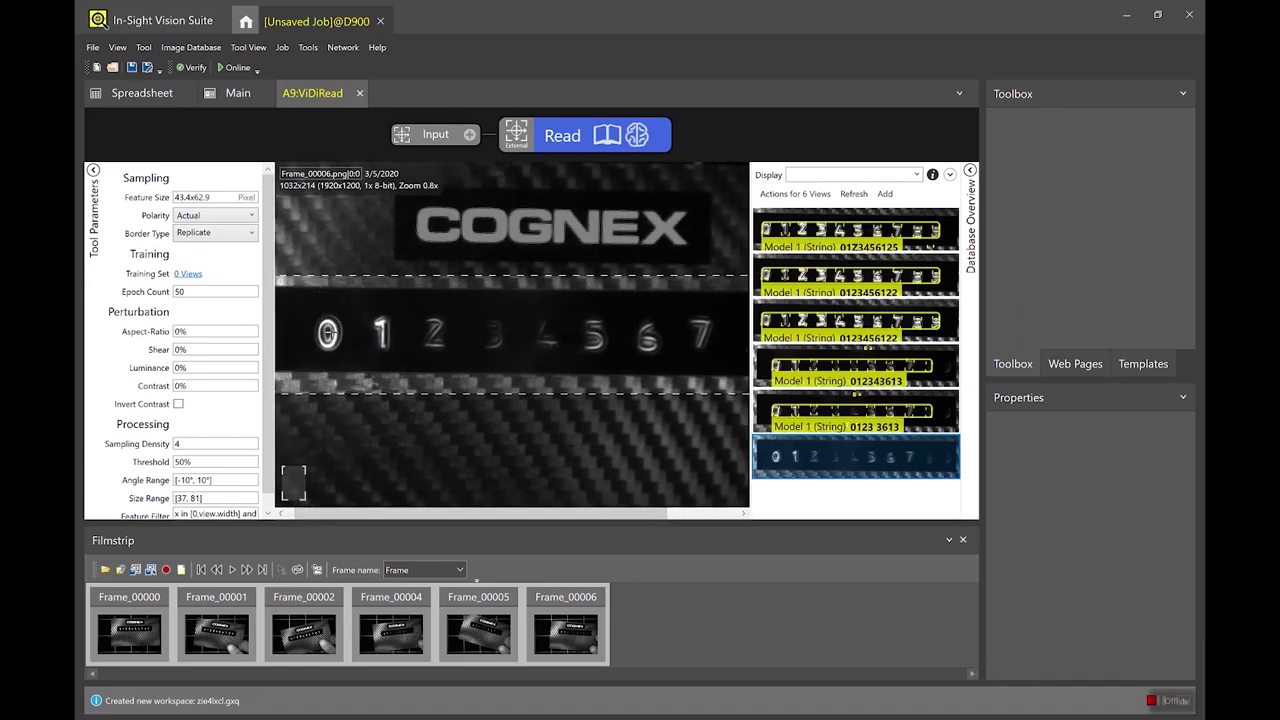
pyautogui.click(327, 333)
pyautogui.click(385, 336)
pyautogui.moveTo(384, 353)
pyautogui.scroll(4, 436, 338)
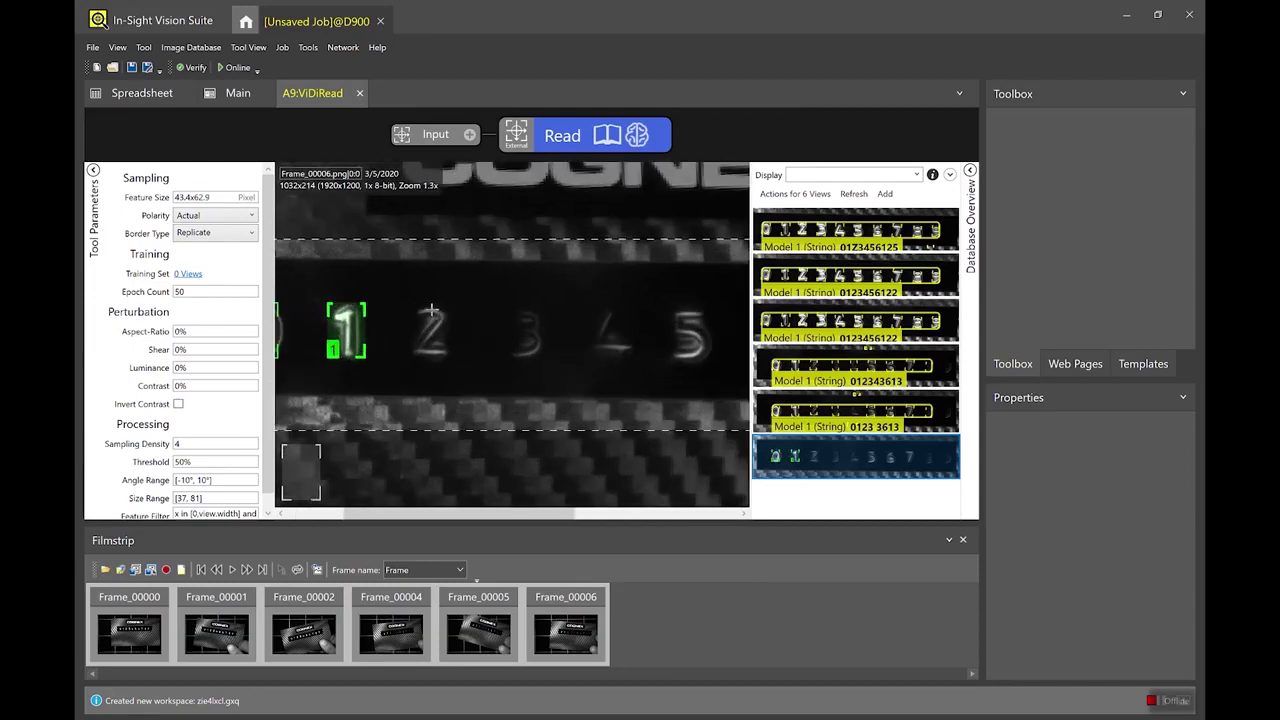
pyautogui.click(433, 336)
pyautogui.write('2')
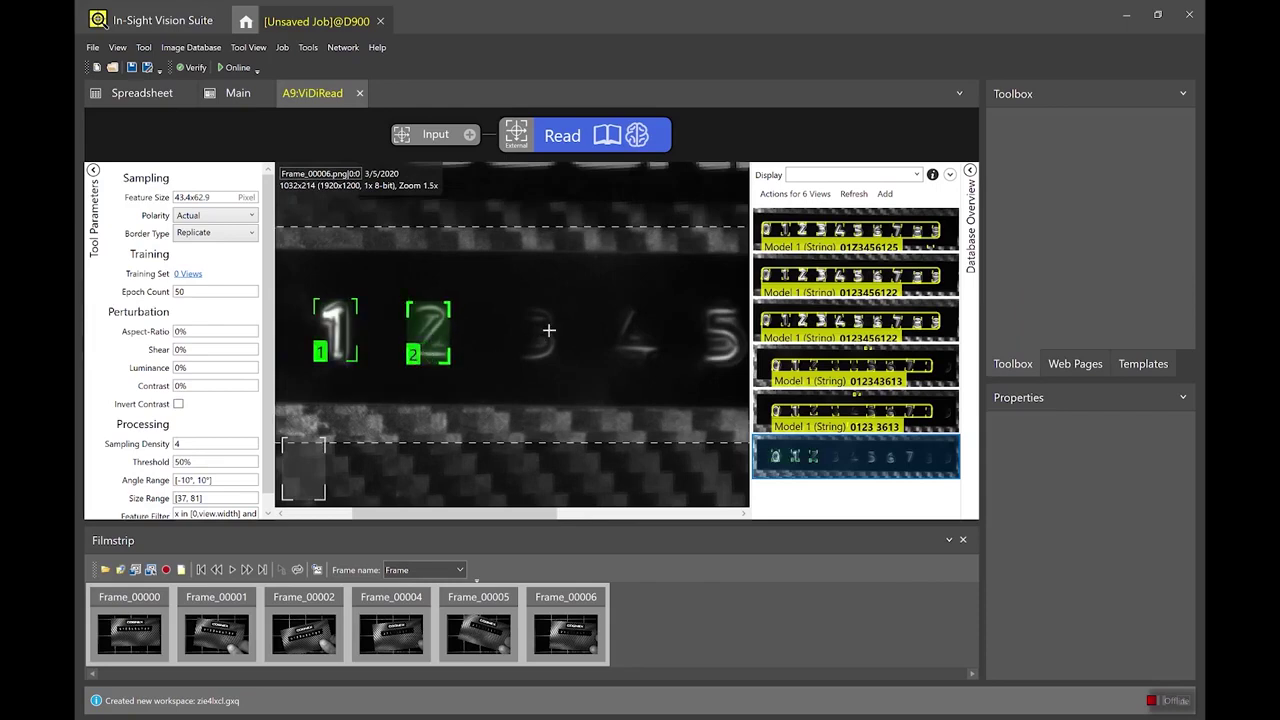
# - Label the faint fourth and fifth digits in Frame_00006 as 3 and 4
pyautogui.click(533, 335)
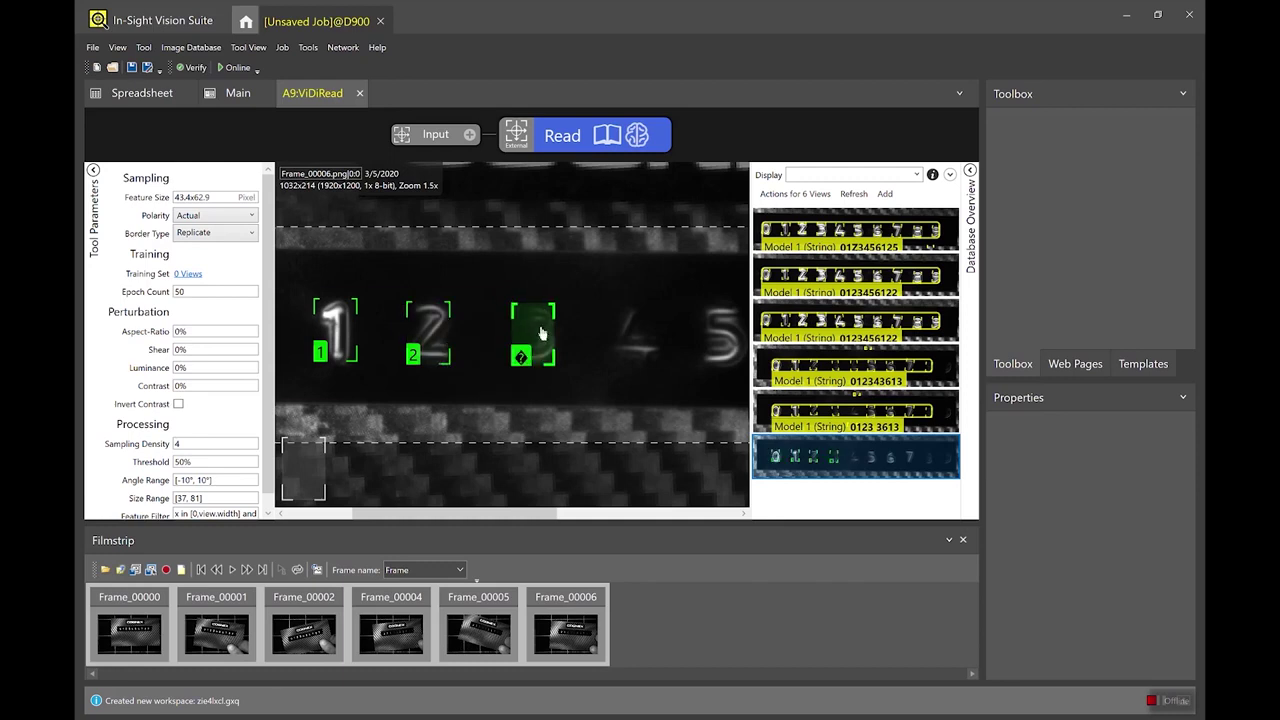
pyautogui.write('3')
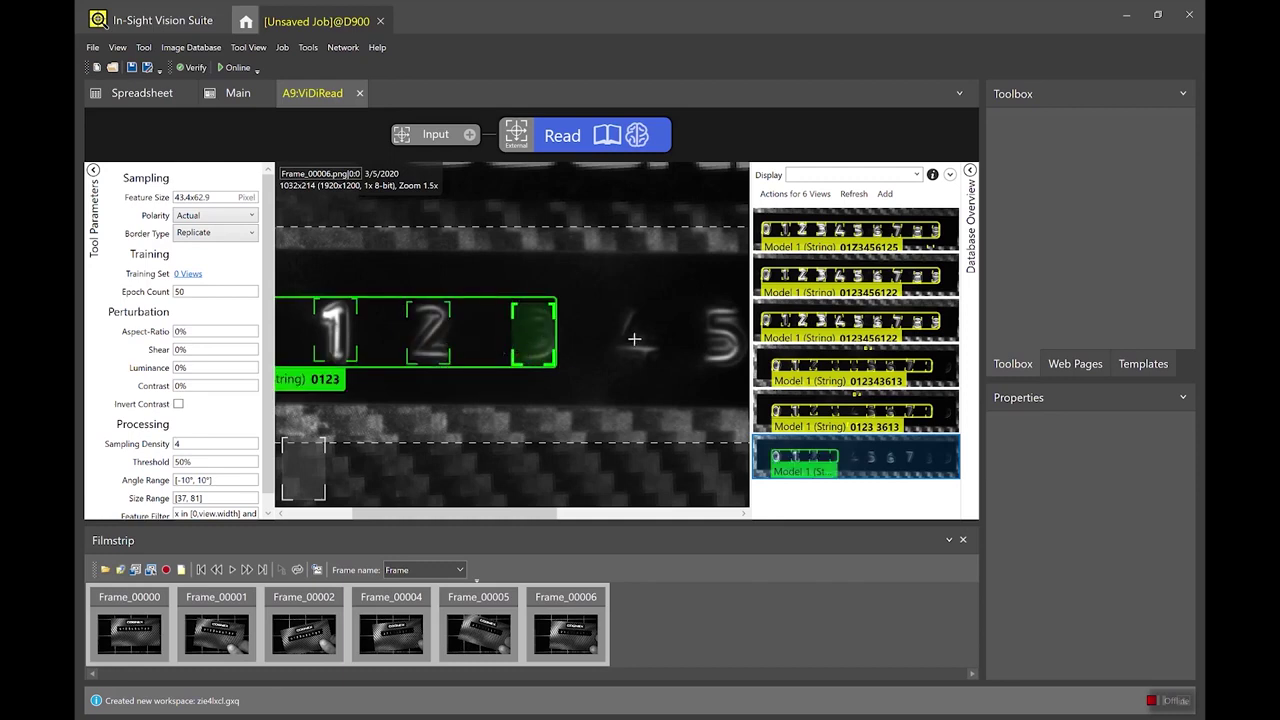
pyautogui.click(634, 339)
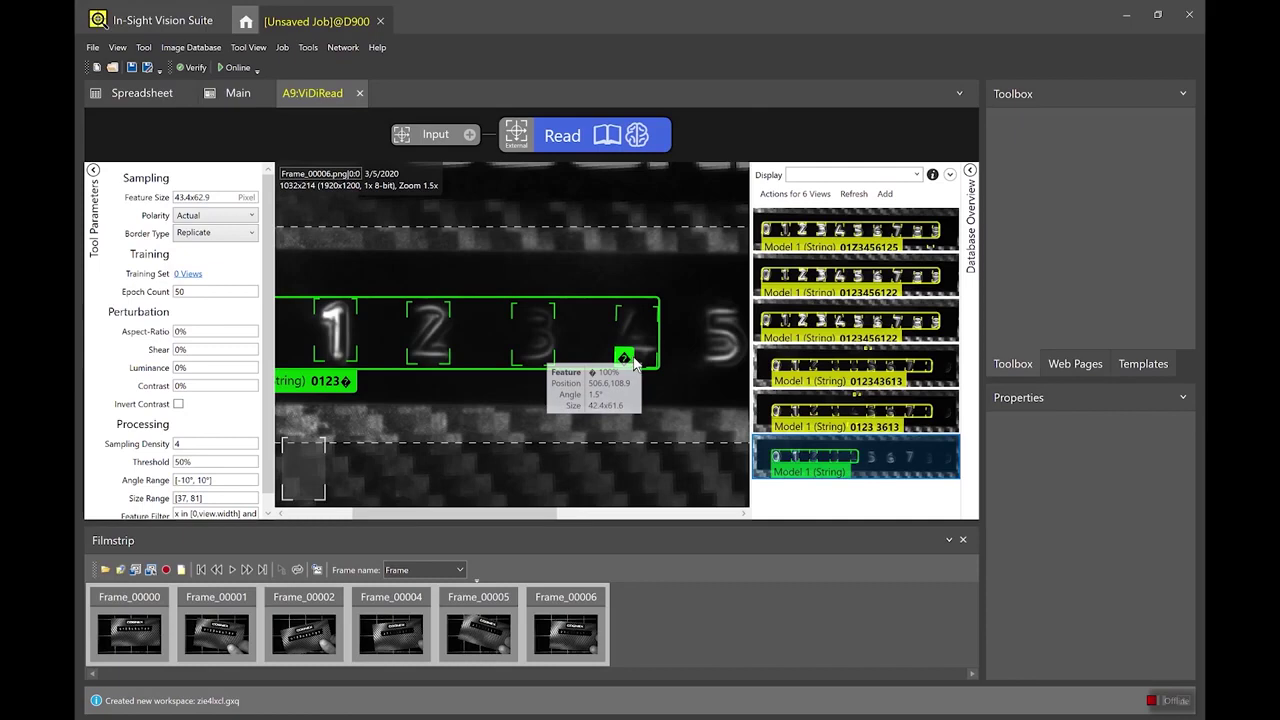
pyautogui.write('4')
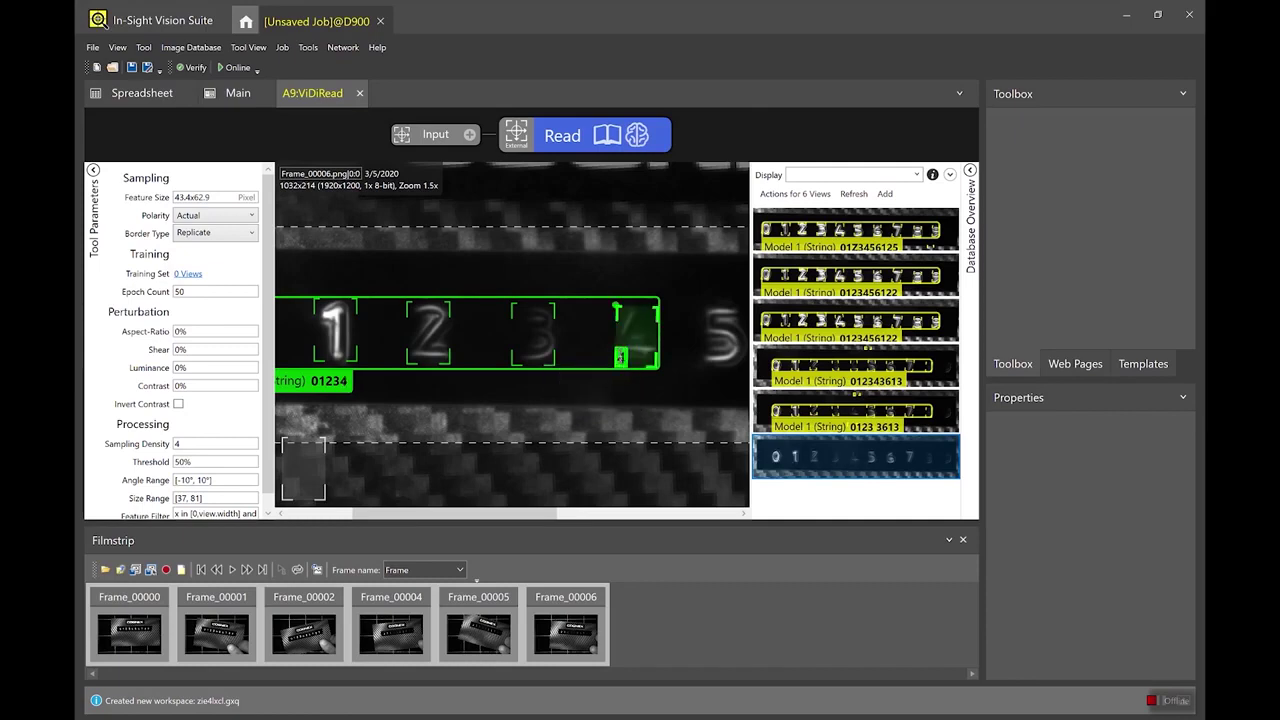
# - Mark the sixth digit in Frame_00006, adjust its character box over the digit, and label it 5
pyautogui.moveTo(470, 515); pyautogui.dragTo(520, 515)
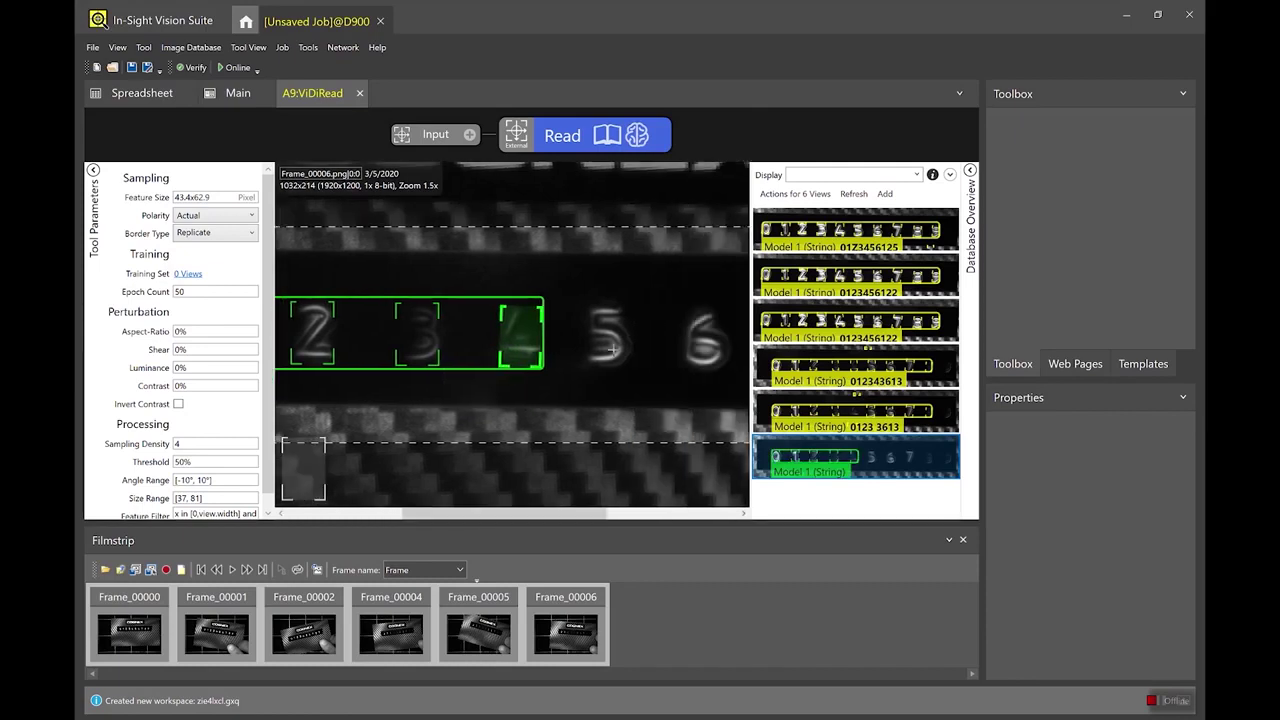
pyautogui.click(607, 334)
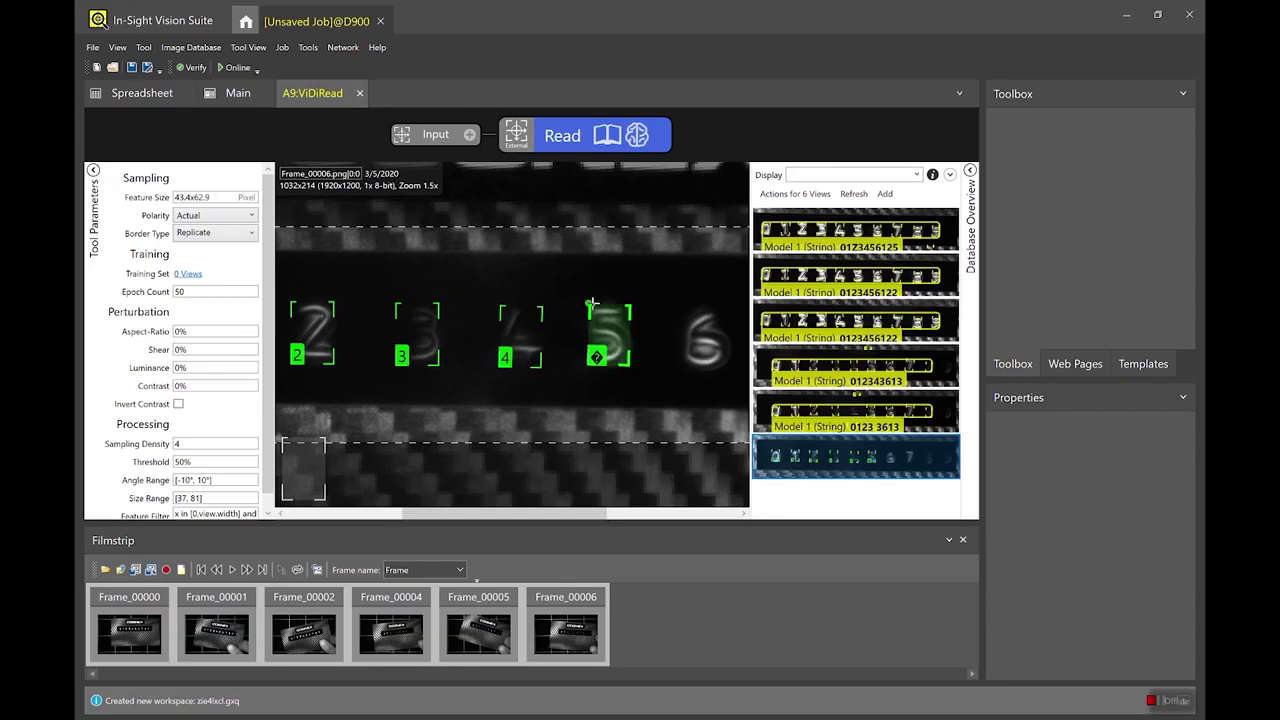
pyautogui.moveTo(589, 303); pyautogui.dragTo(615, 370)
pyautogui.click(590, 358)
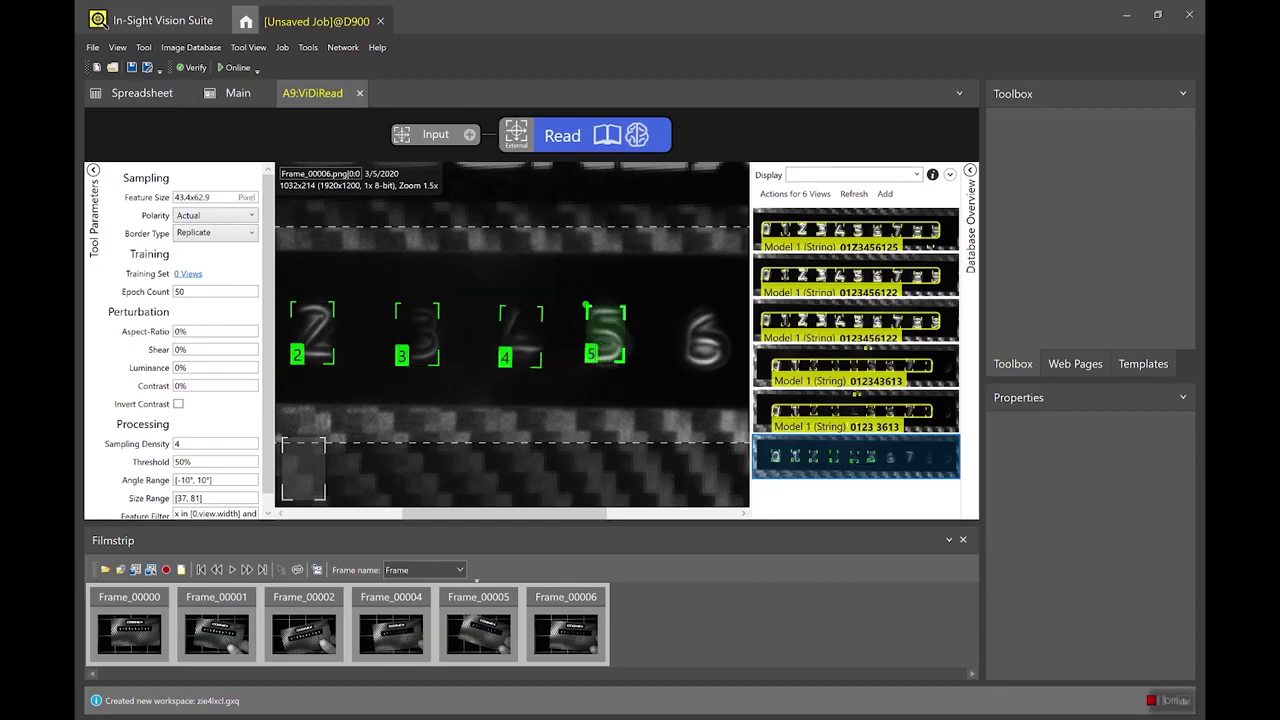
pyautogui.write('5')
# - Label the seventh and eighth digits in Frame_00006 as 6 and 7
pyautogui.moveTo(564, 519); pyautogui.dragTo(674, 519)
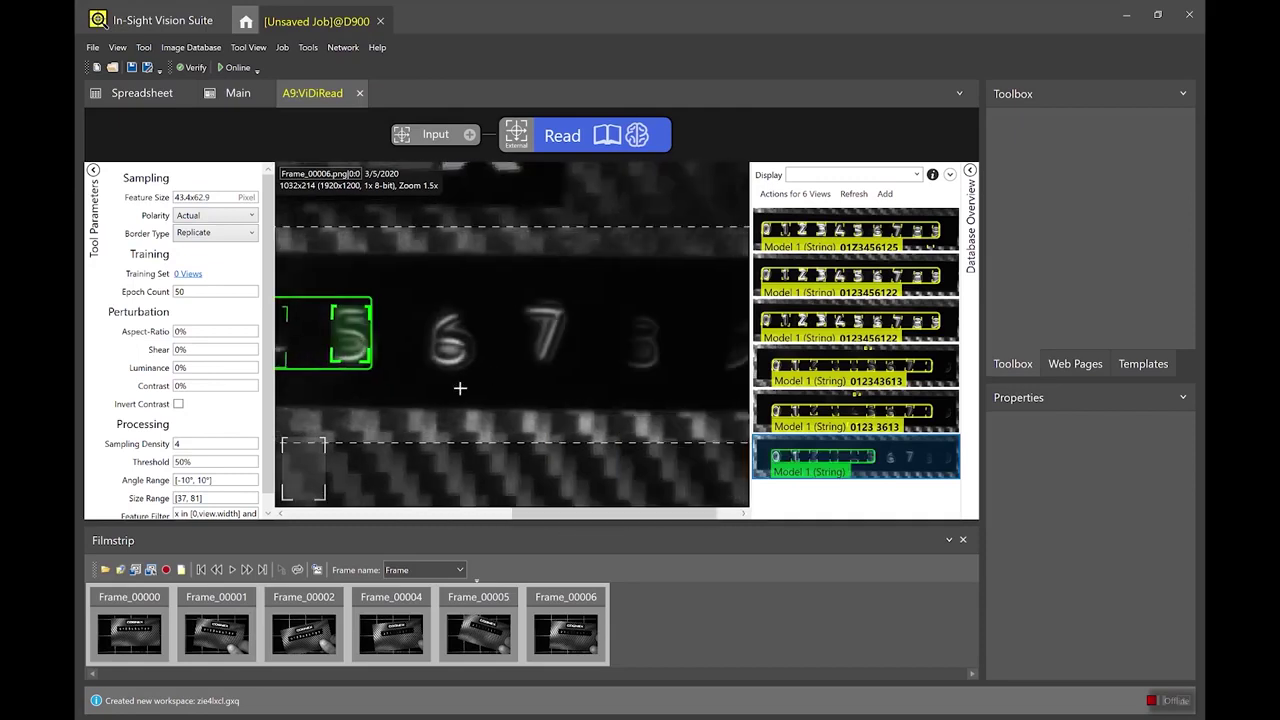
pyautogui.click(451, 337)
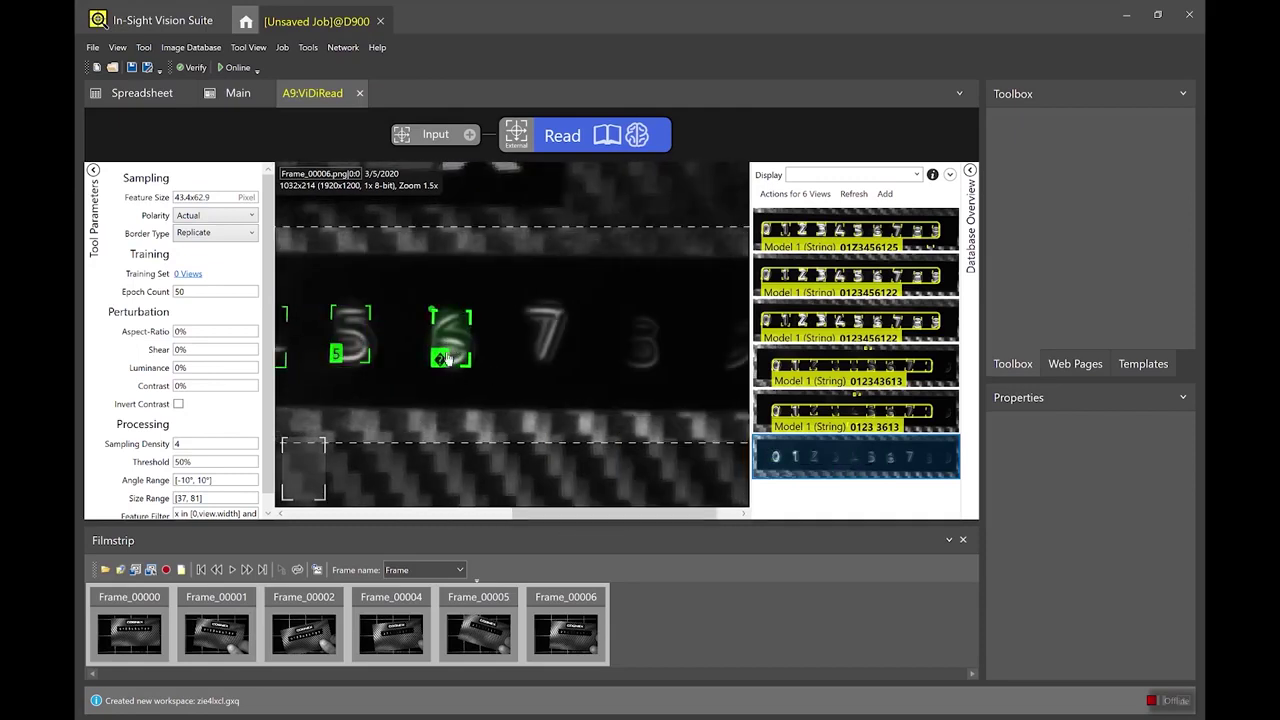
pyautogui.write('6')
pyautogui.click(546, 330)
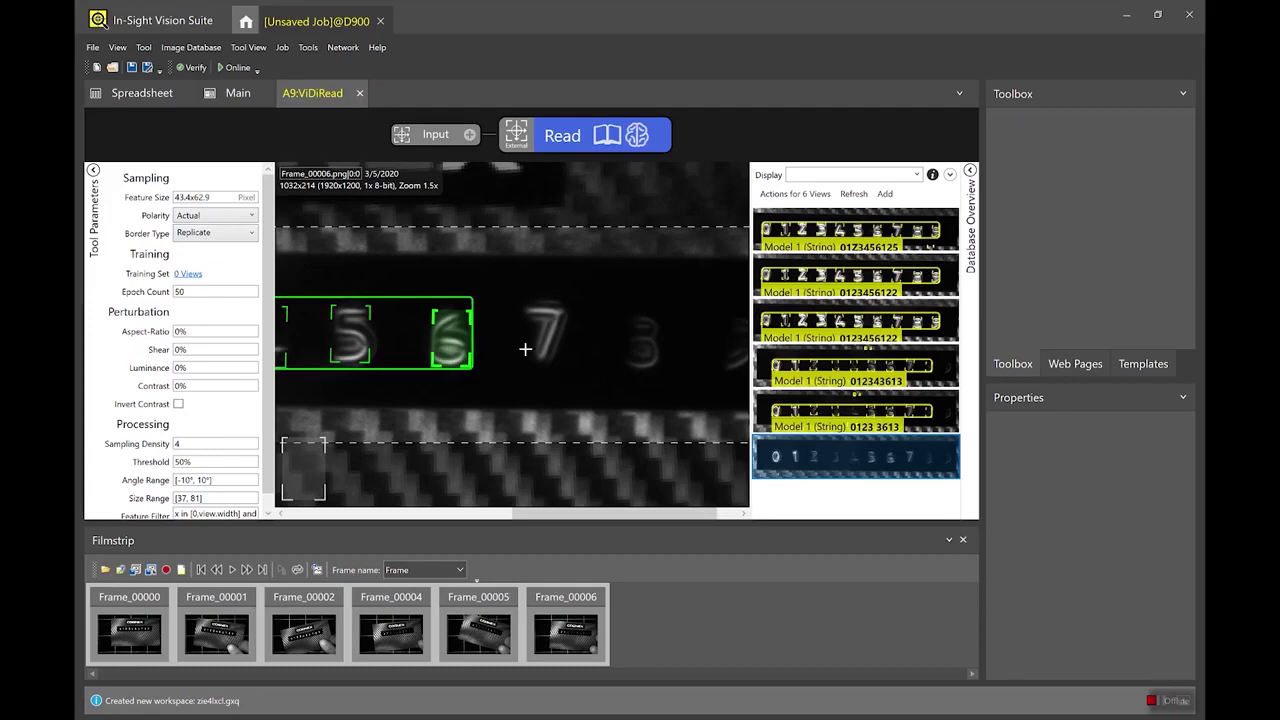
pyautogui.write('7')
pyautogui.press('Return')
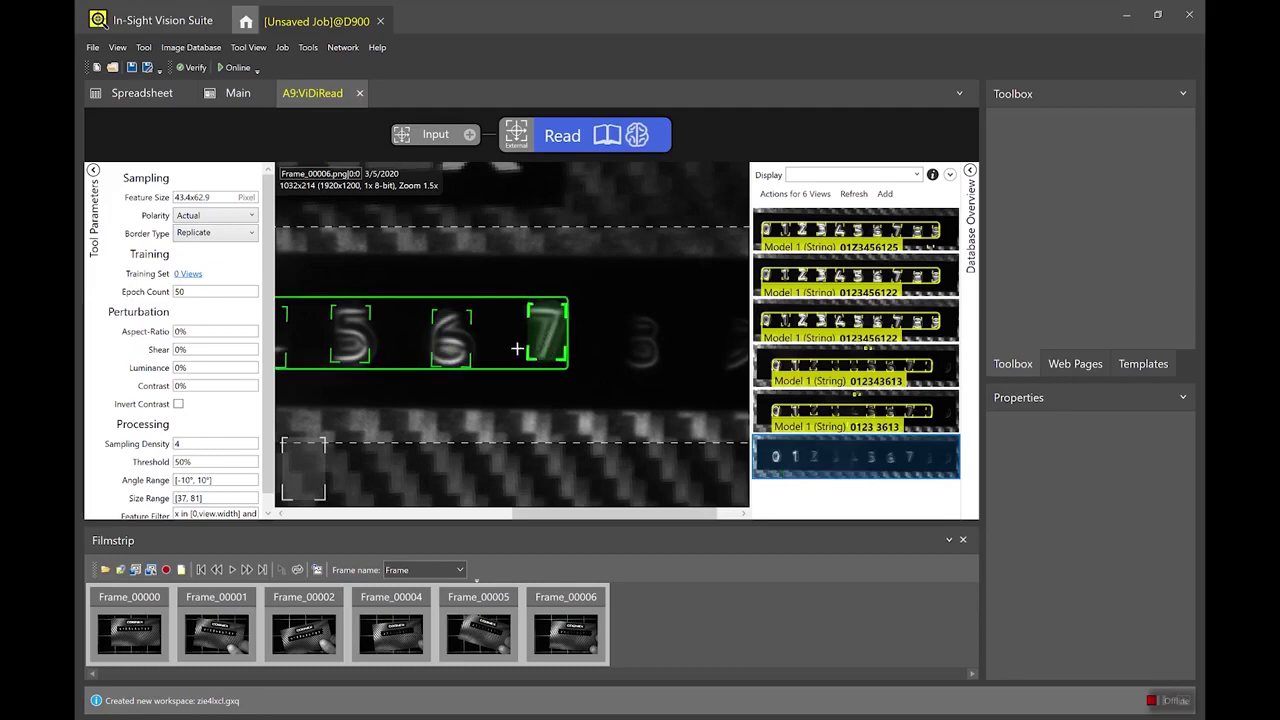
# - Label the last two digits in Frame_00006 as 8 and 9, and check the completed string
pyautogui.click(643, 336)
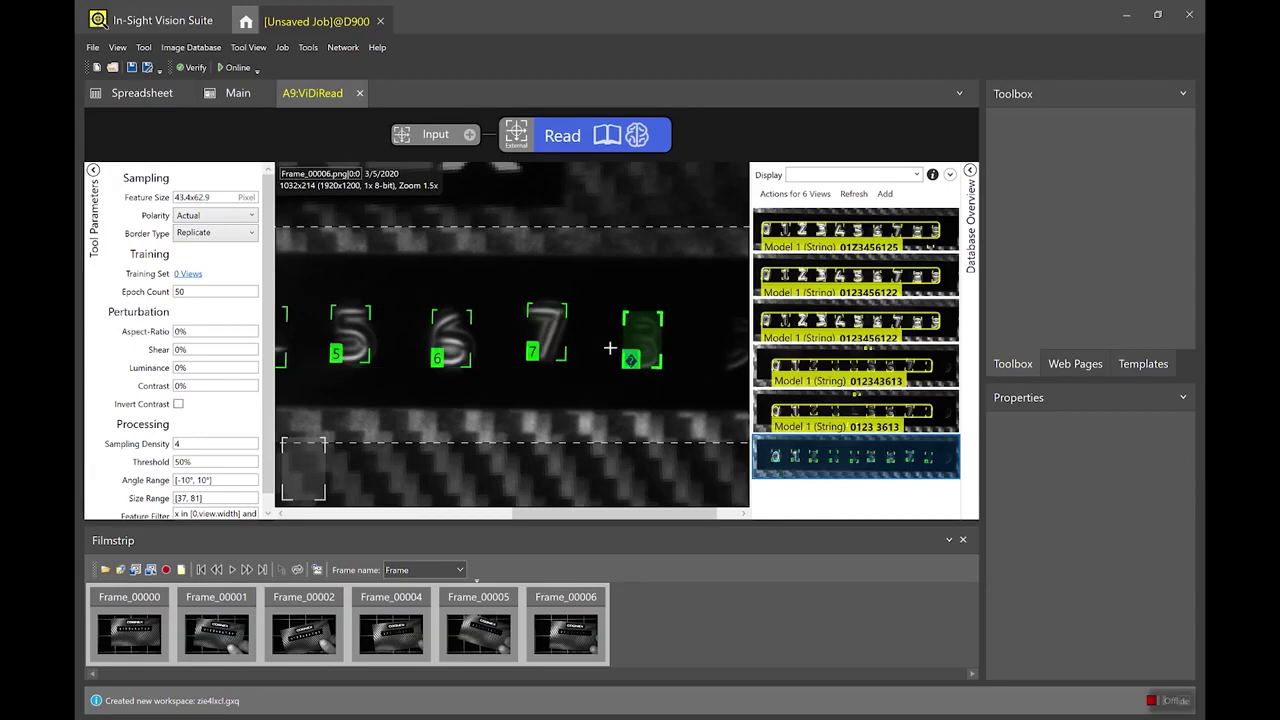
pyautogui.write('8')
pyautogui.press('Return')
pyautogui.moveTo(520, 515); pyautogui.dragTo(591, 507)
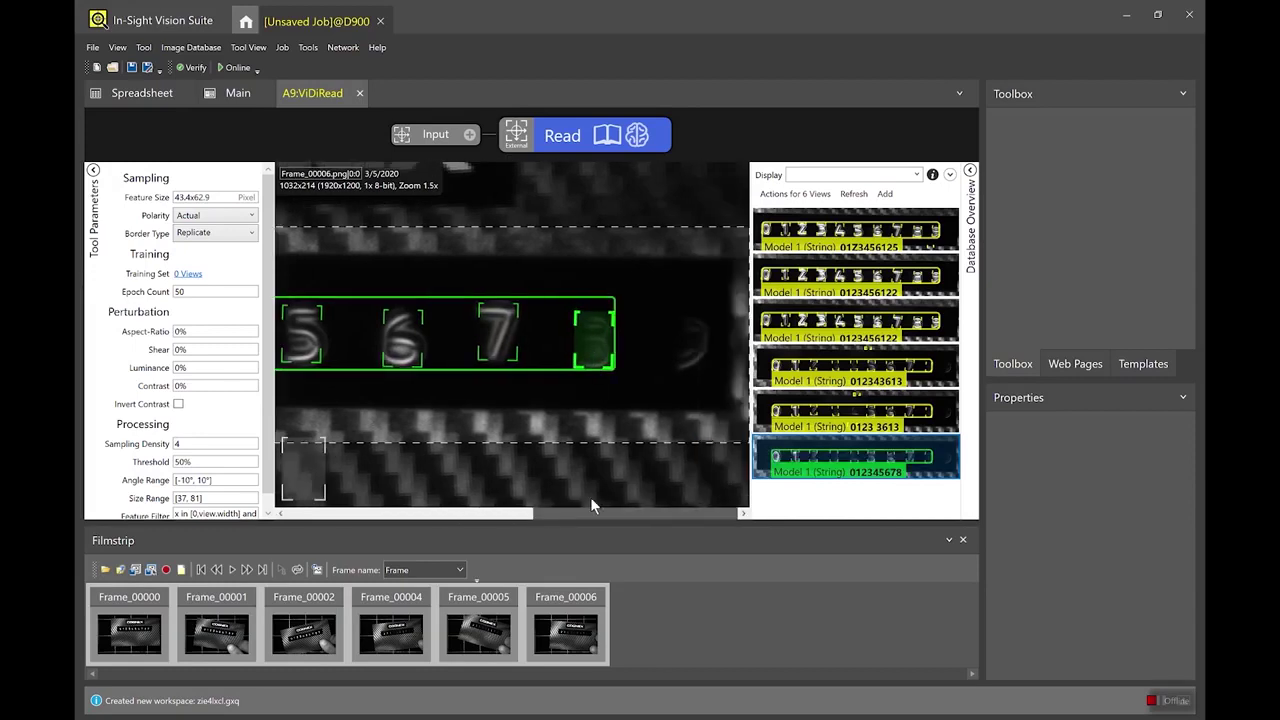
pyautogui.click(690, 341)
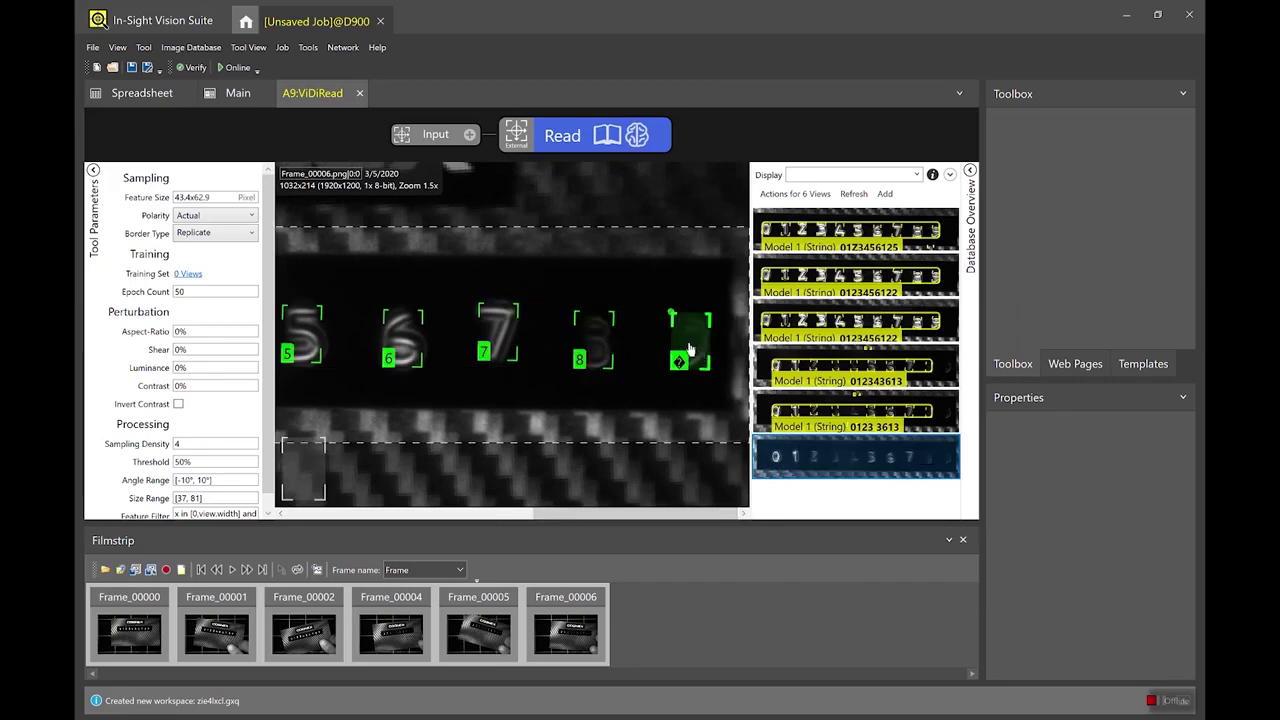
pyautogui.write('9')
pyautogui.press('Return')
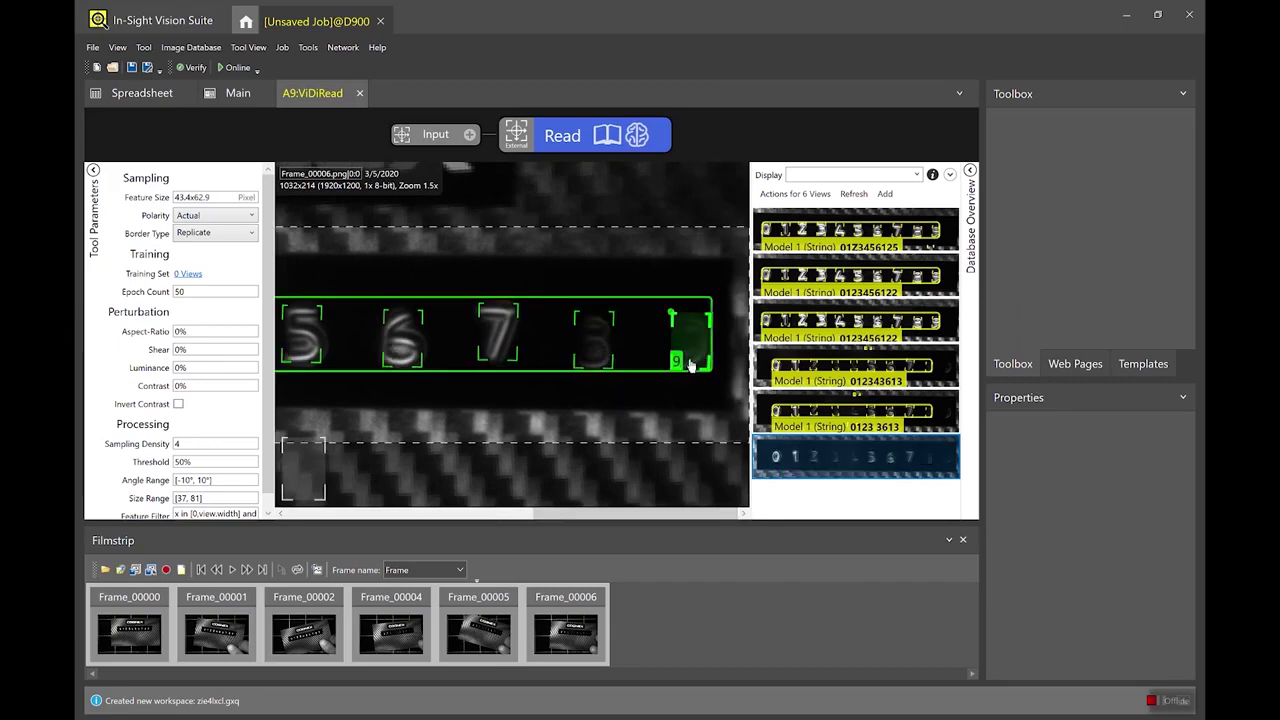
pyautogui.scroll(-3, 531, 360)
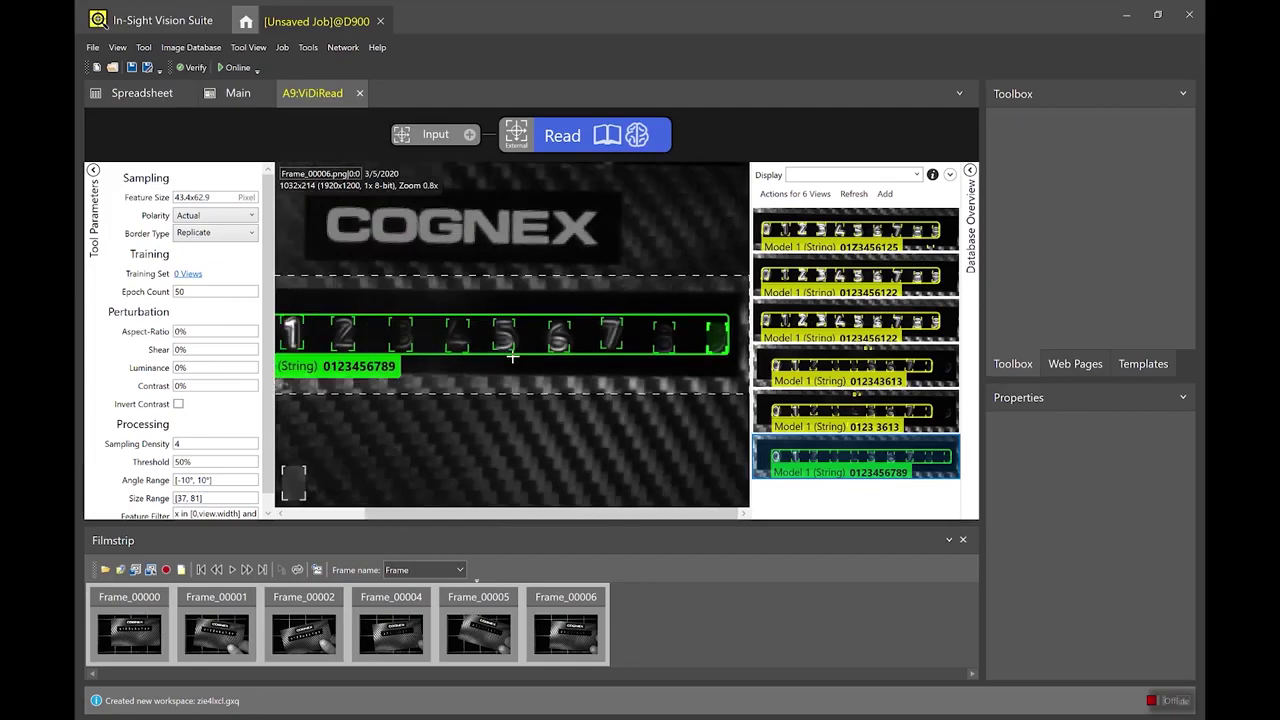
pyautogui.scroll(-1, 448, 347)
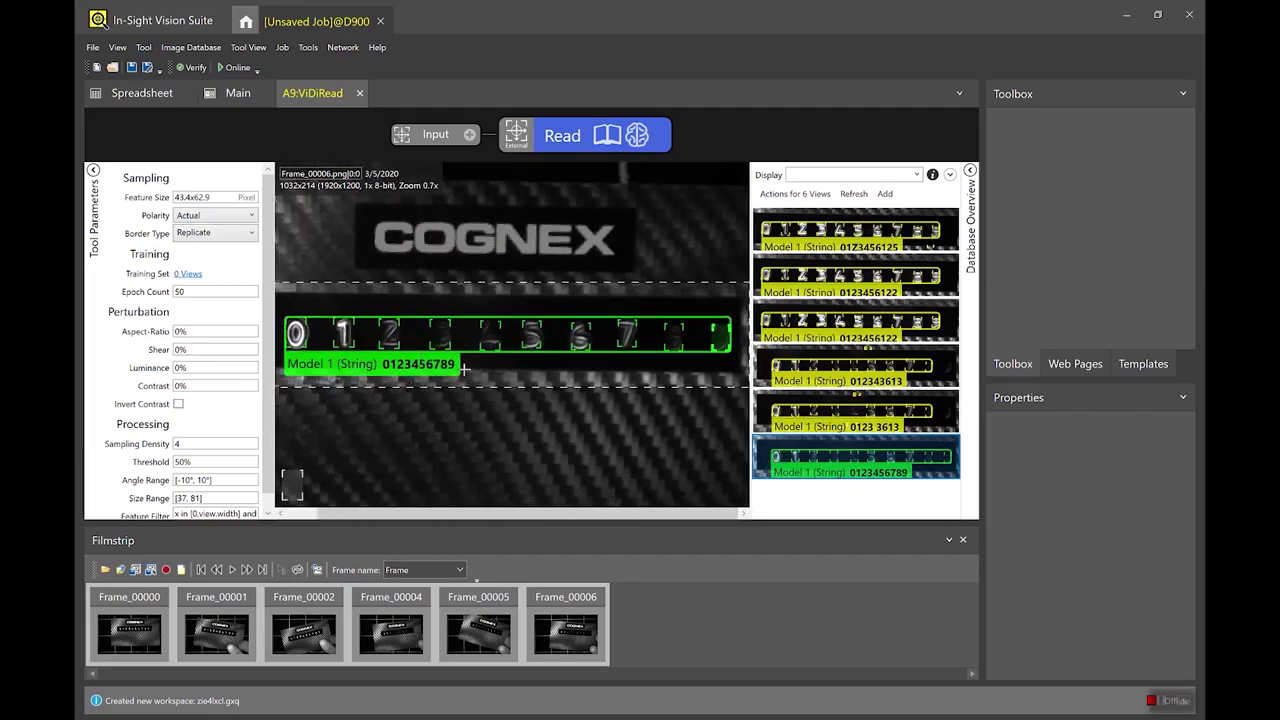
pyautogui.moveTo(325, 382)
pyautogui.moveTo(388, 365)
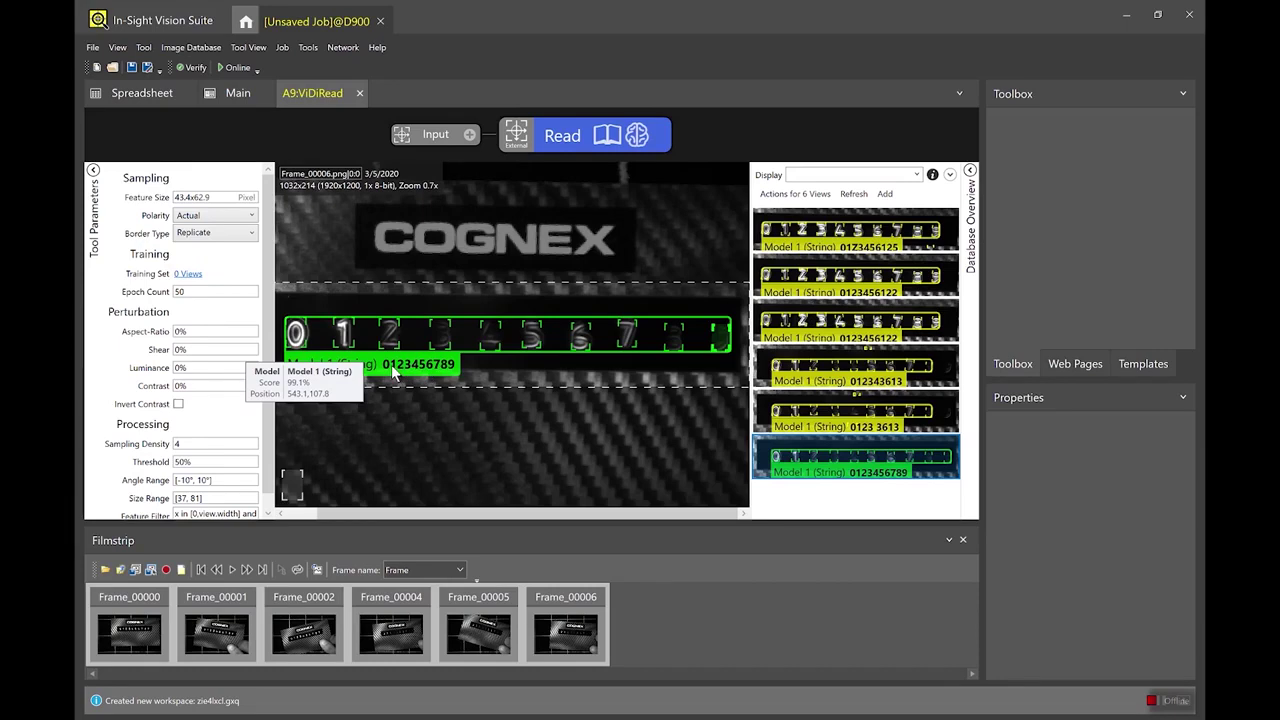
# - Open the Frame_00001 view and accept its read results as labels
pyautogui.scroll(-1, 479, 388)
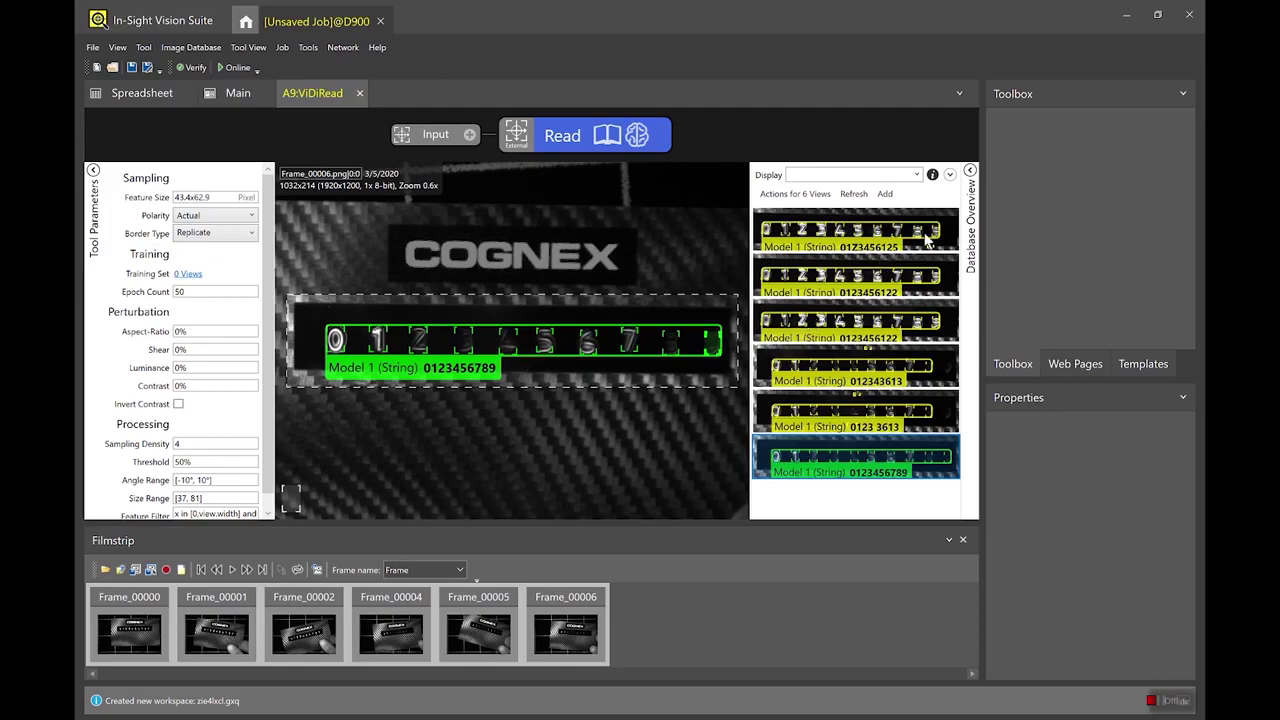
pyautogui.click(905, 275)
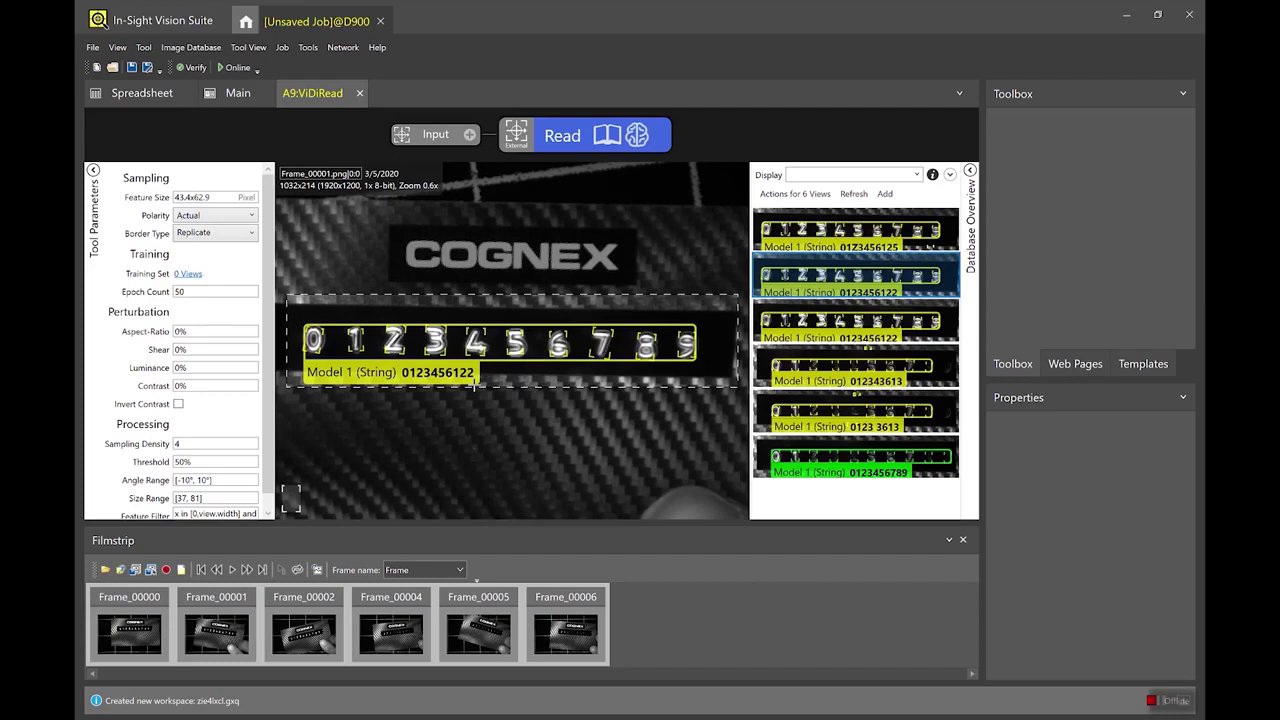
pyautogui.moveTo(440, 376)
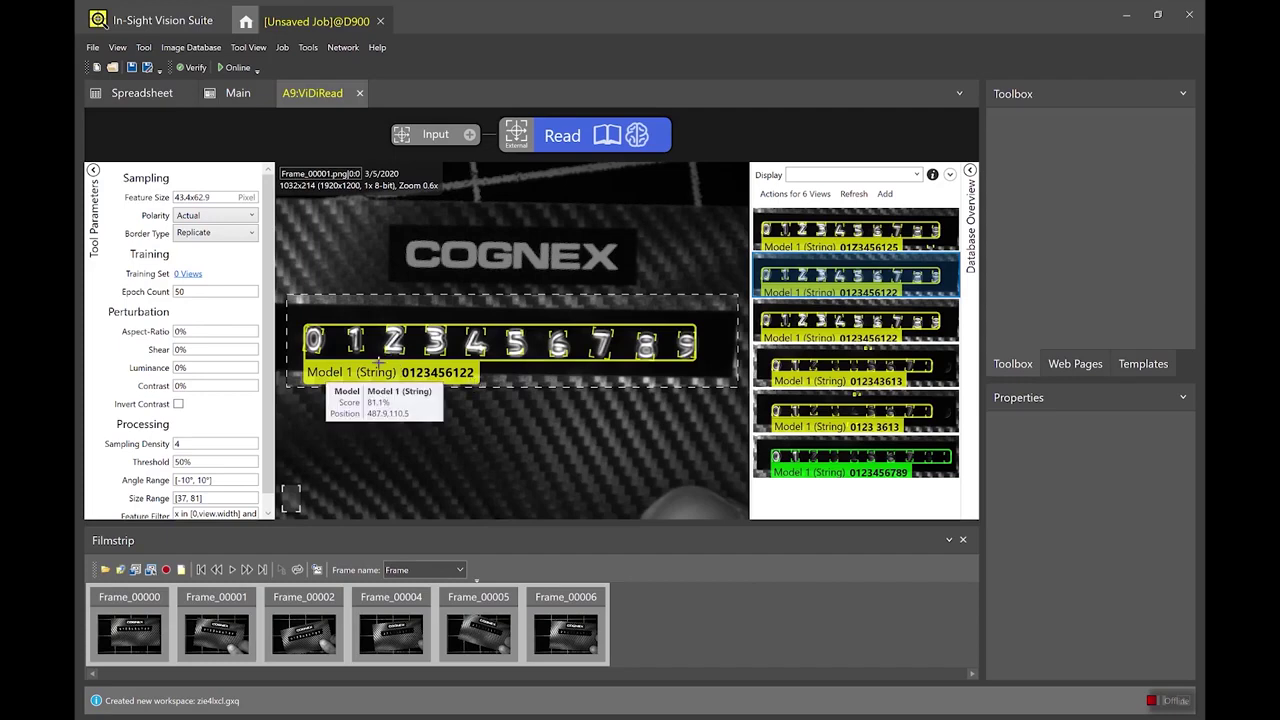
pyautogui.rightClick(538, 311)
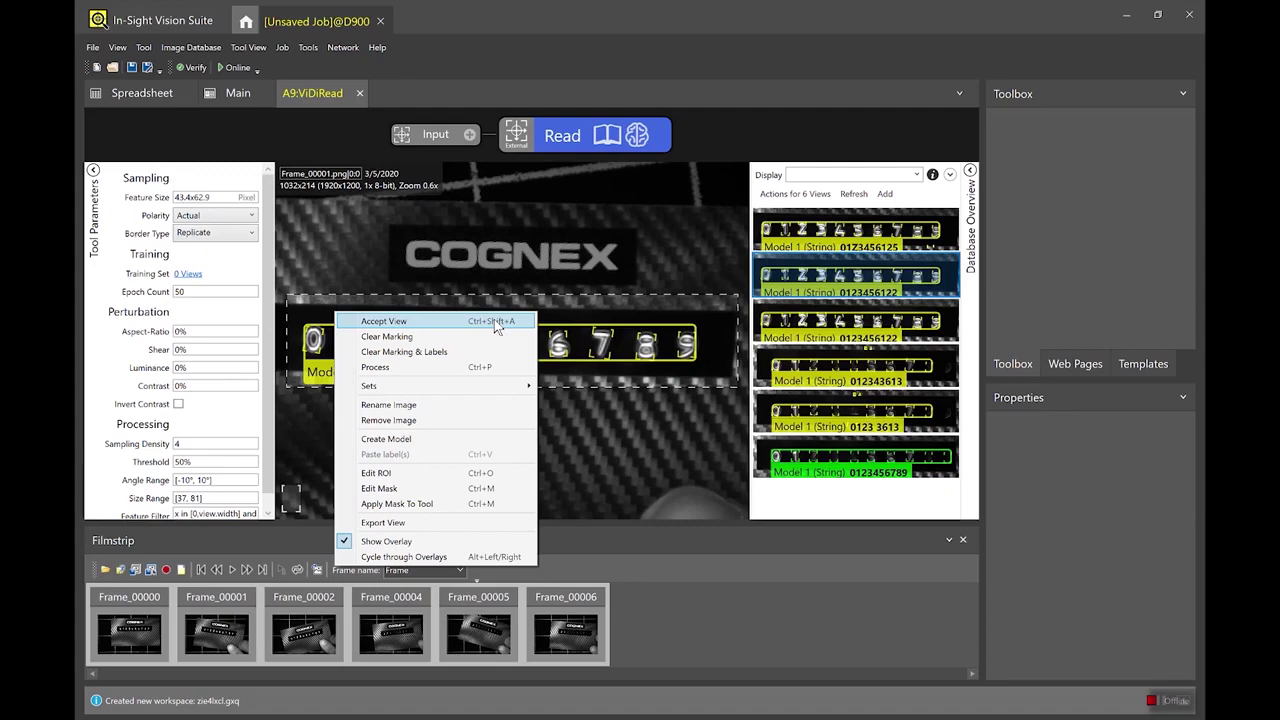
pyautogui.click(494, 320)
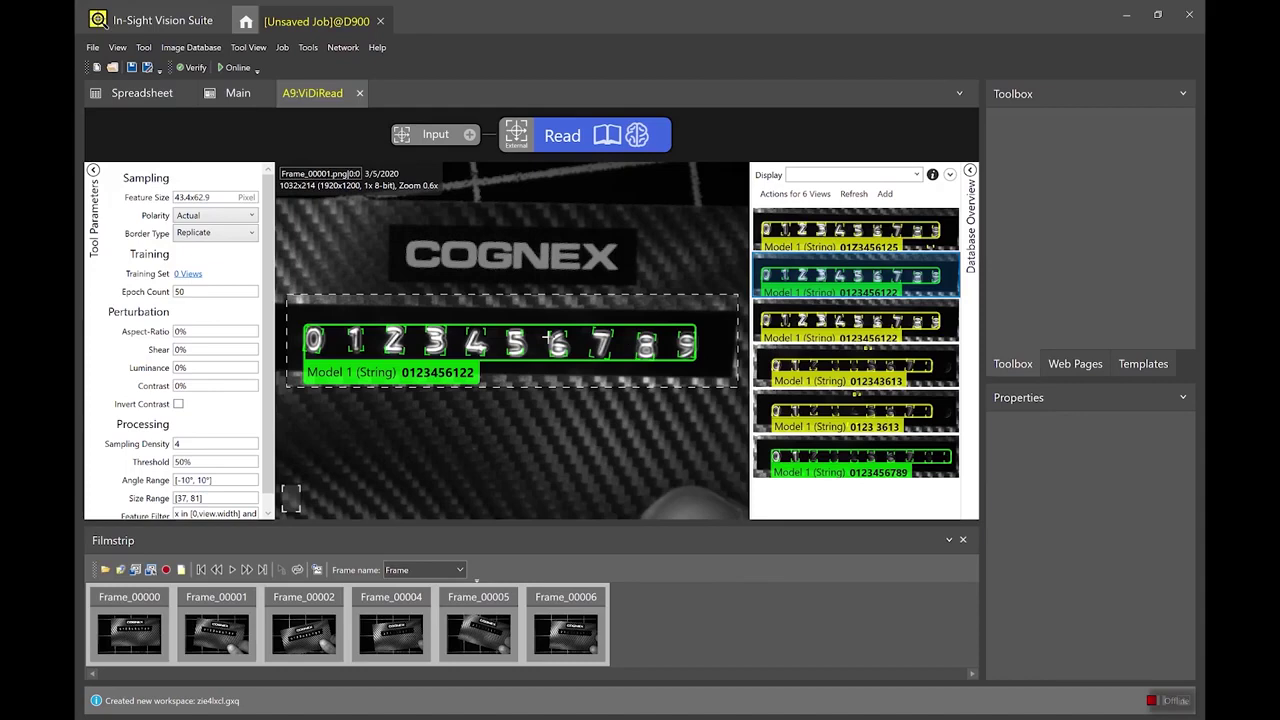
# - Fine-tune the character boxes around the digits 0 and 2 in Frame_00001
pyautogui.scroll(2, 370, 355)
pyautogui.moveTo(450, 515); pyautogui.dragTo(428, 515)
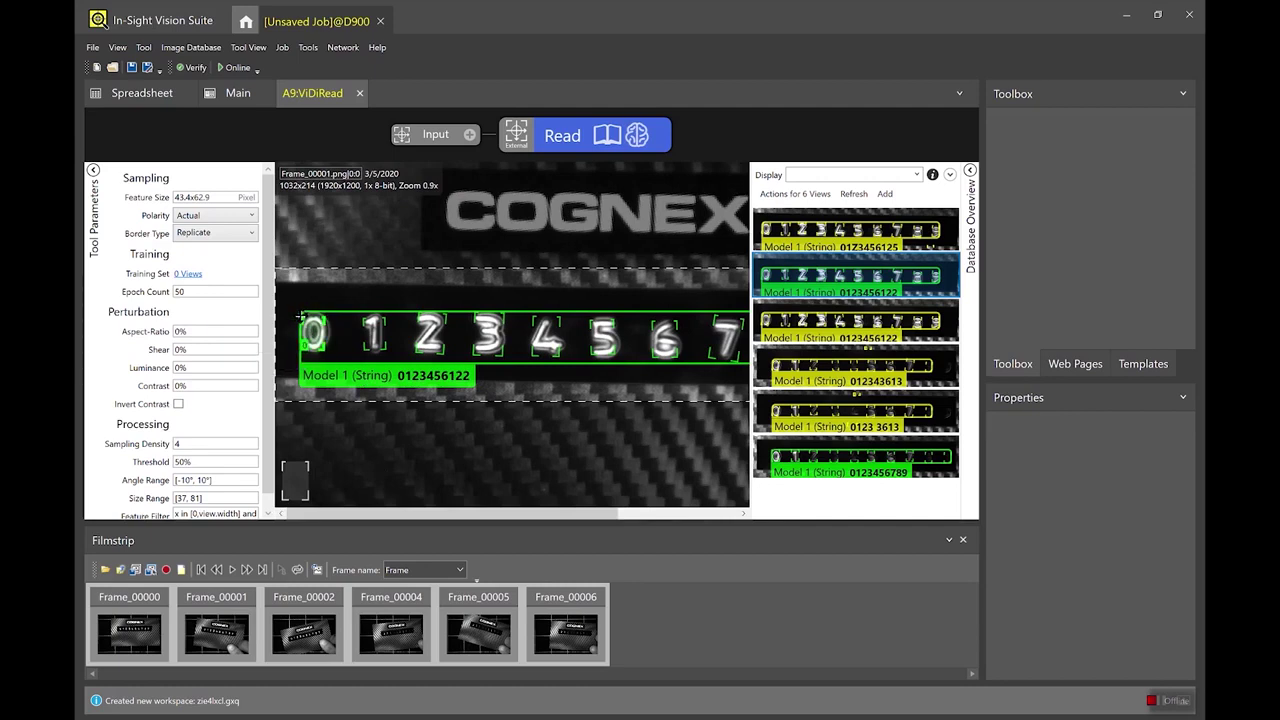
pyautogui.moveTo(300, 316); pyautogui.dragTo(302, 318)
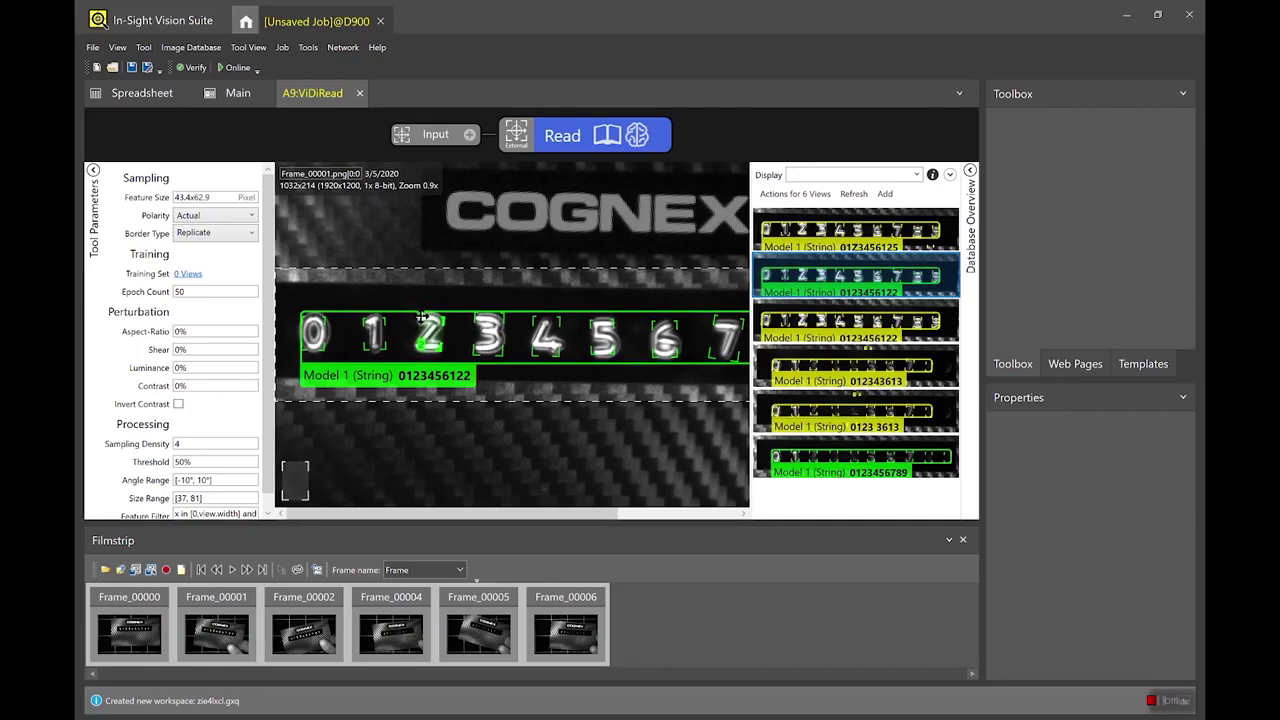
pyautogui.moveTo(424, 318); pyautogui.dragTo(426, 320)
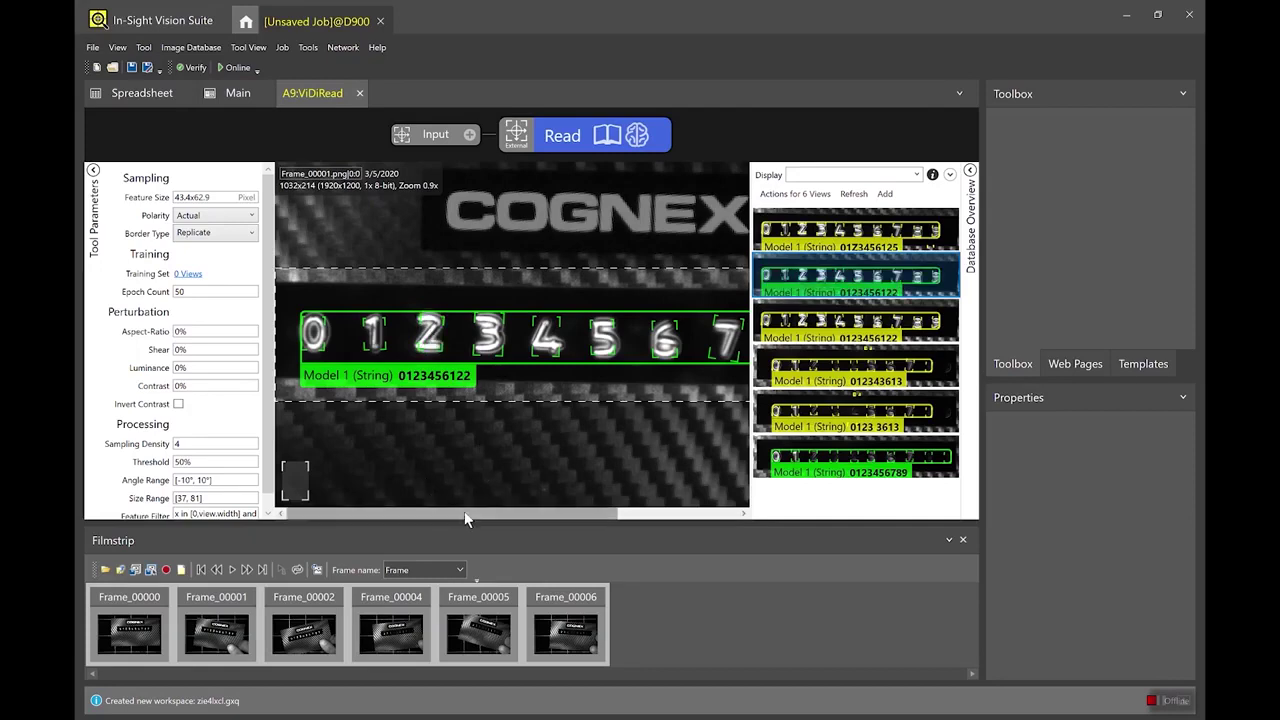
# - Relabel the eighth digit in Frame_00001 as 7
pyautogui.moveTo(471, 514); pyautogui.dragTo(486, 514)
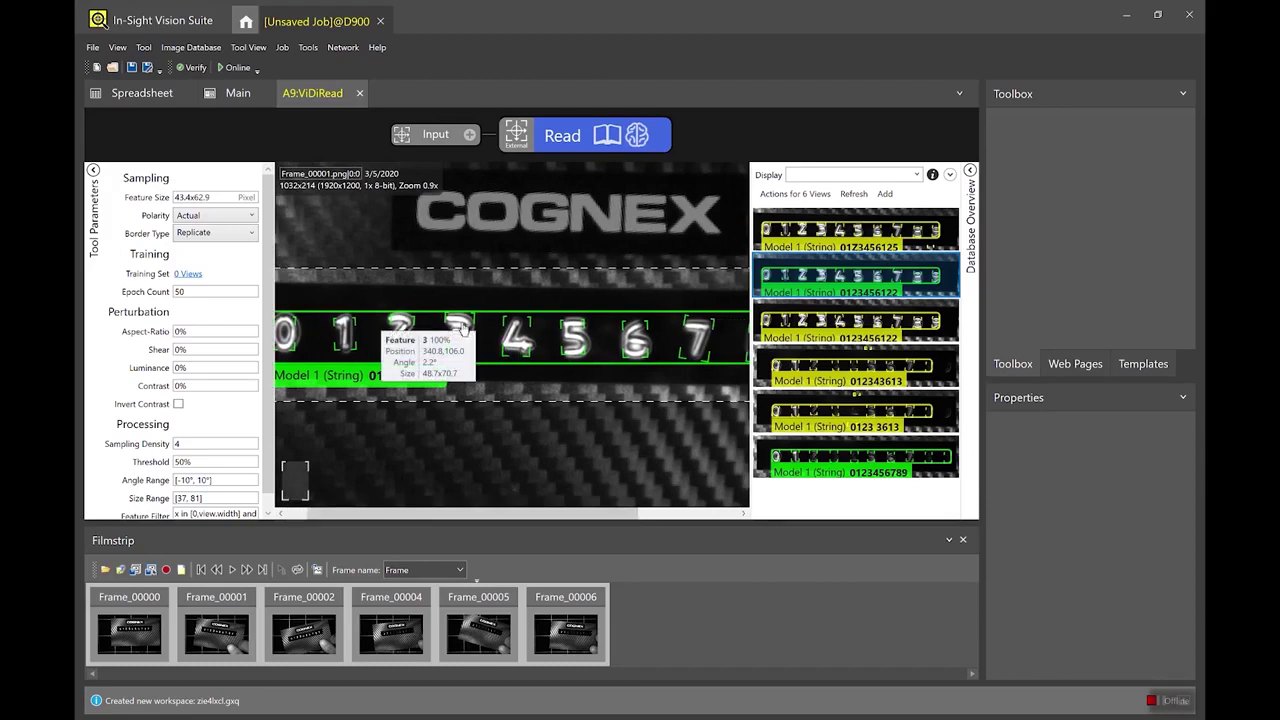
pyautogui.moveTo(580, 514); pyautogui.dragTo(610, 514)
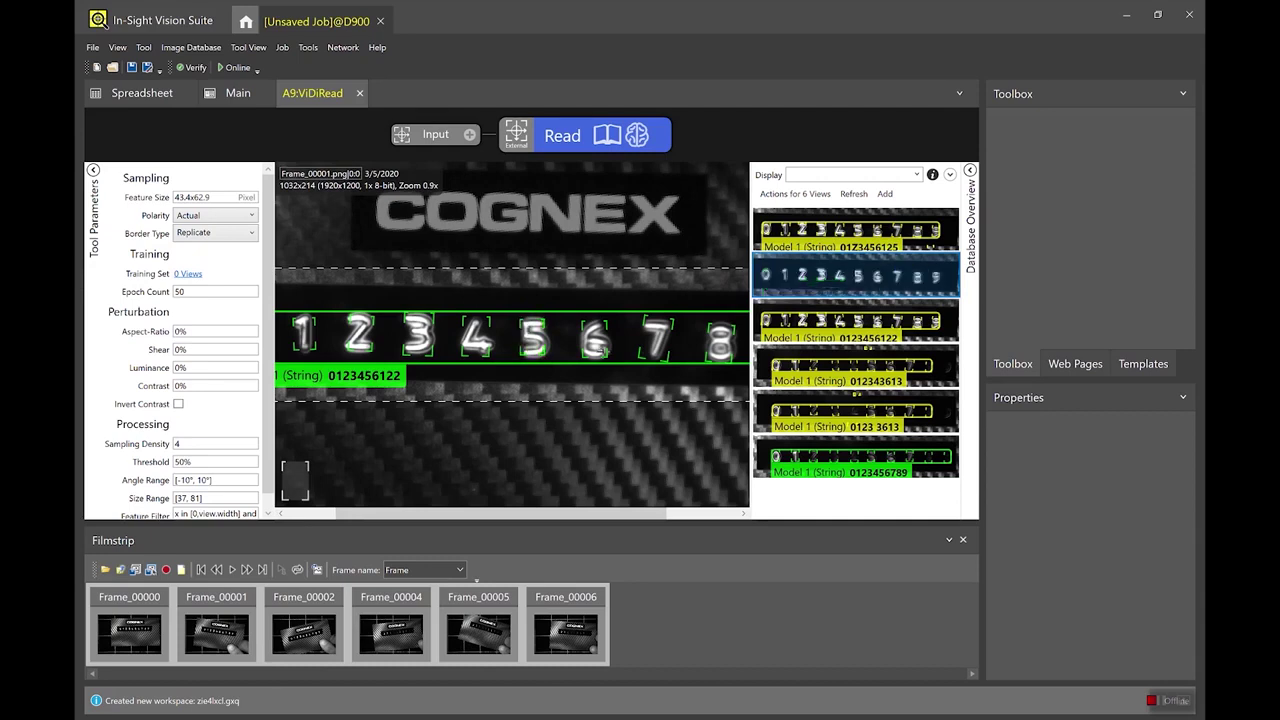
pyautogui.moveTo(596, 516); pyautogui.dragTo(621, 513)
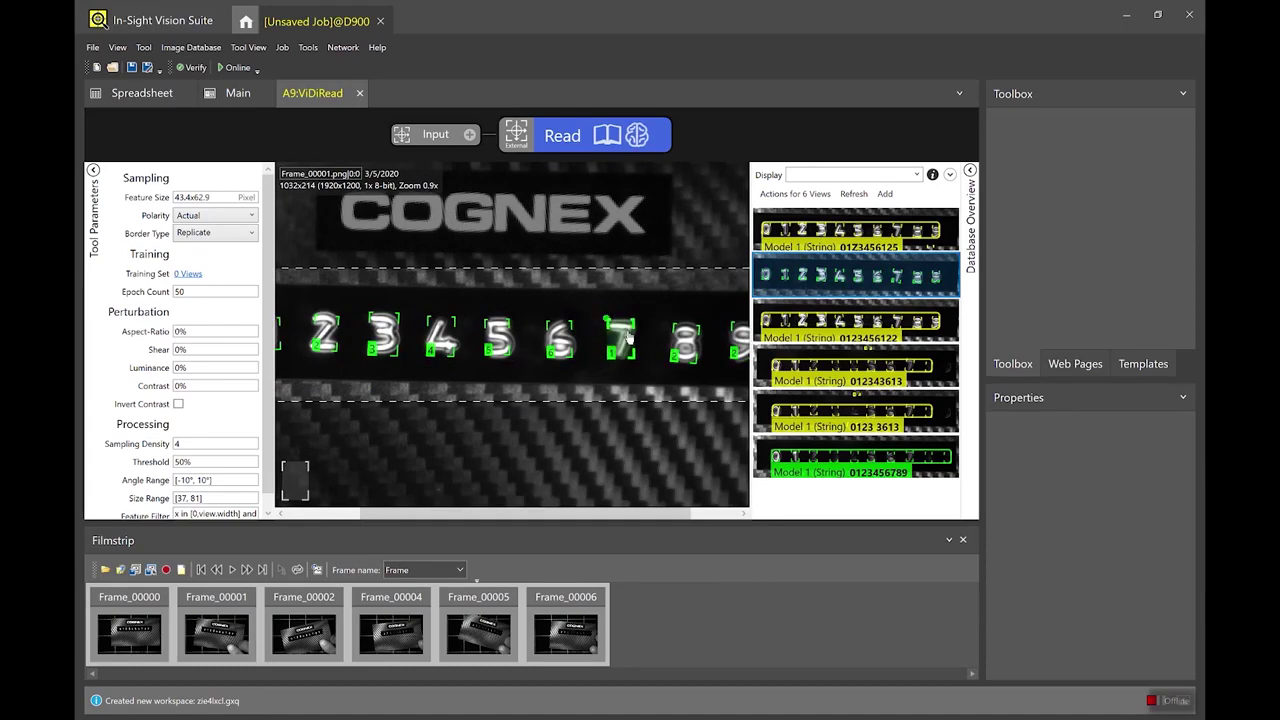
pyautogui.moveTo(617, 356)
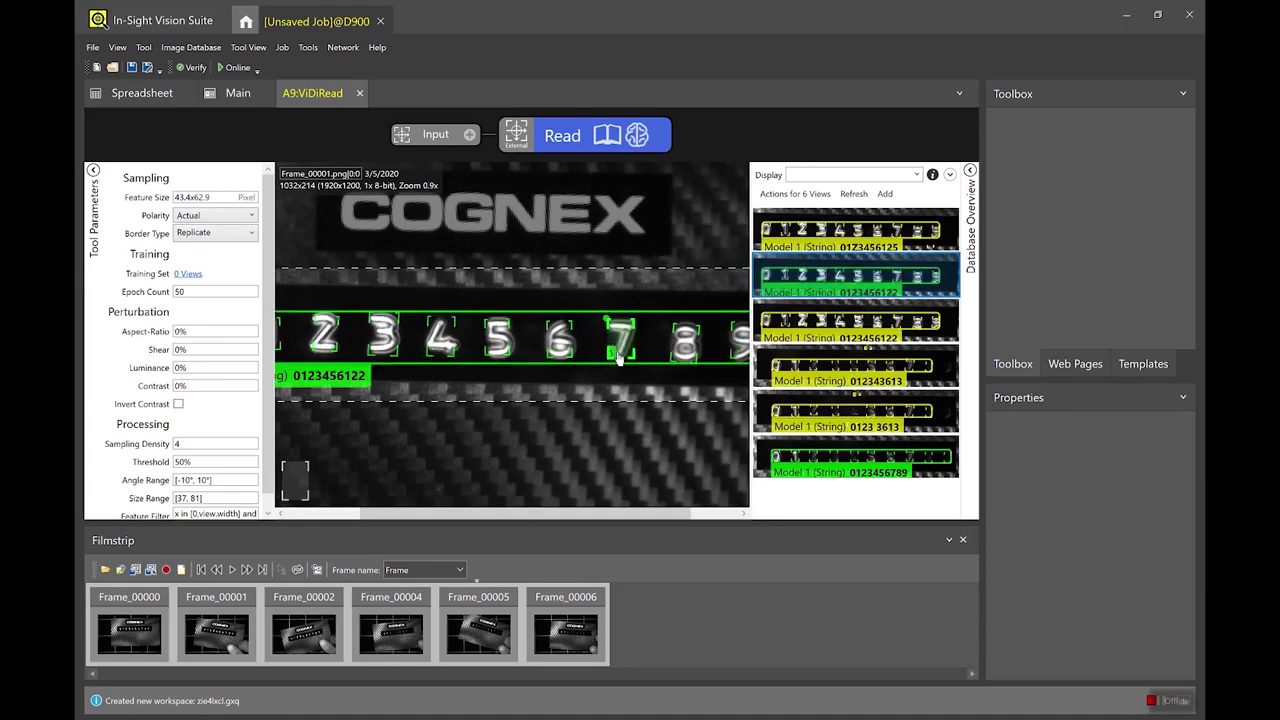
pyautogui.press('7')
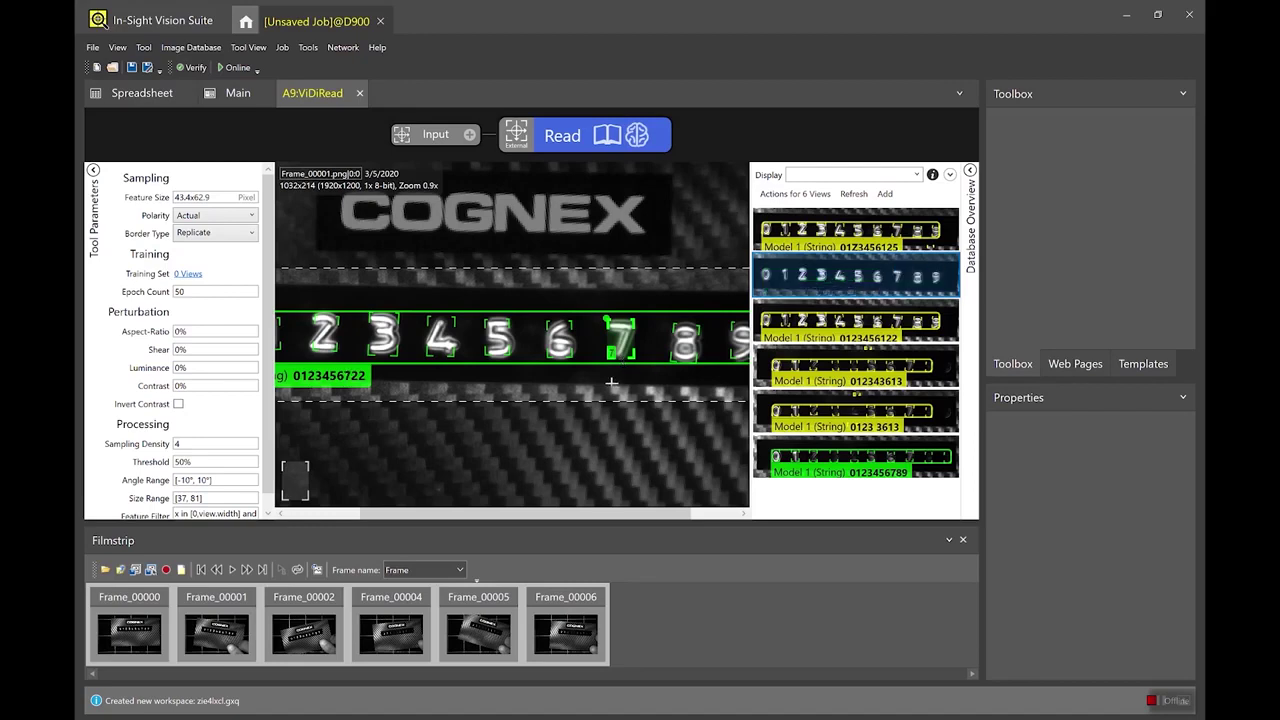
# - Relabel the last two digits in Frame_00001 as 8 and 9, and check the completed string
pyautogui.moveTo(612, 513); pyautogui.dragTo(666, 517)
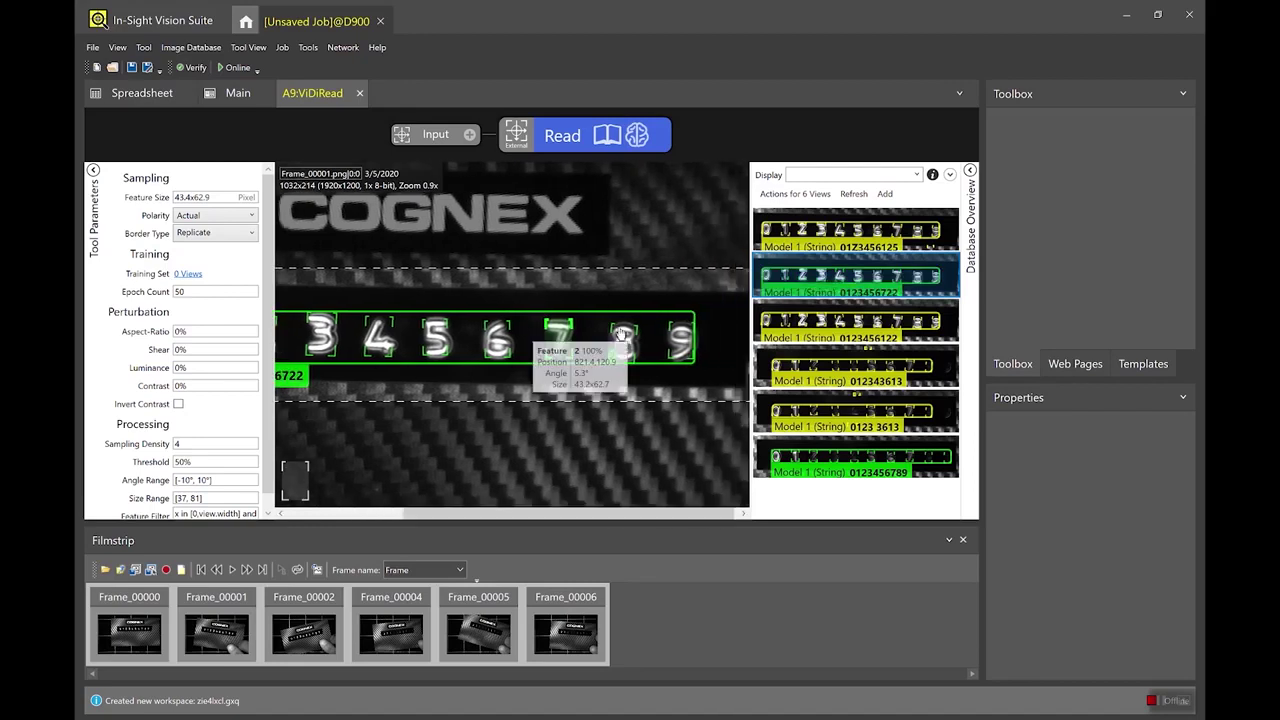
pyautogui.click(624, 343)
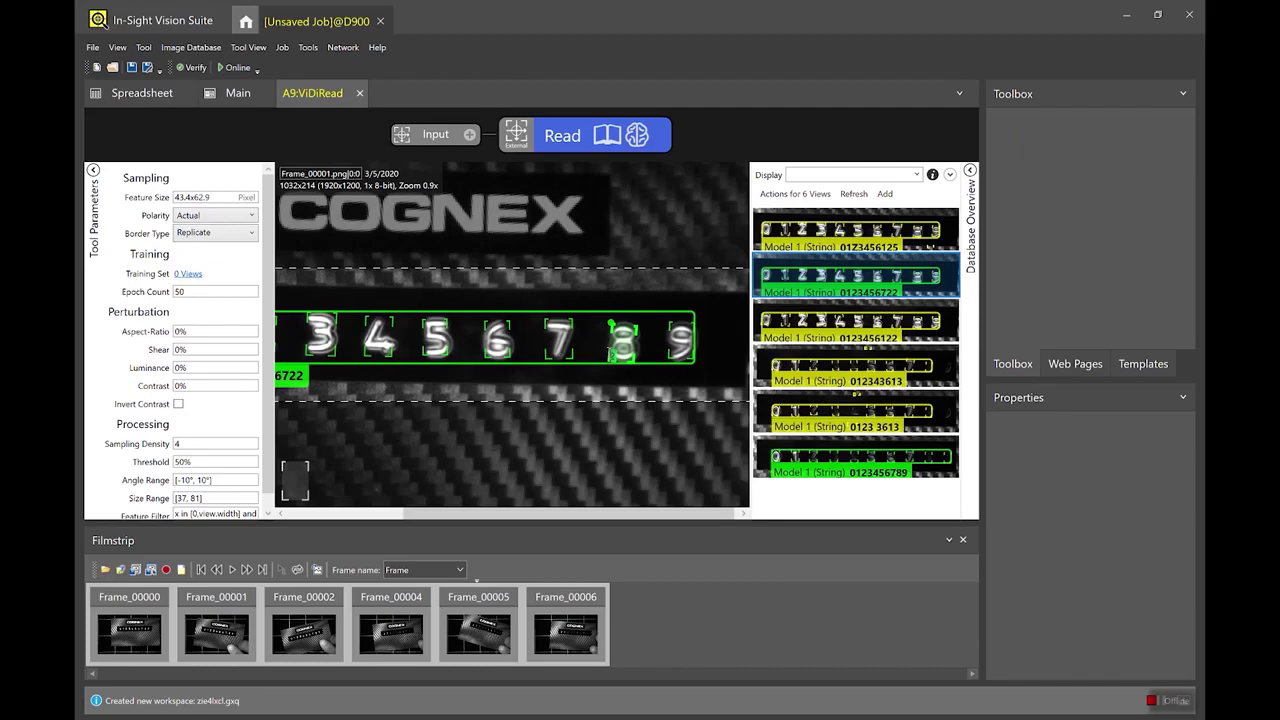
pyautogui.press('8')
pyautogui.click(680, 352)
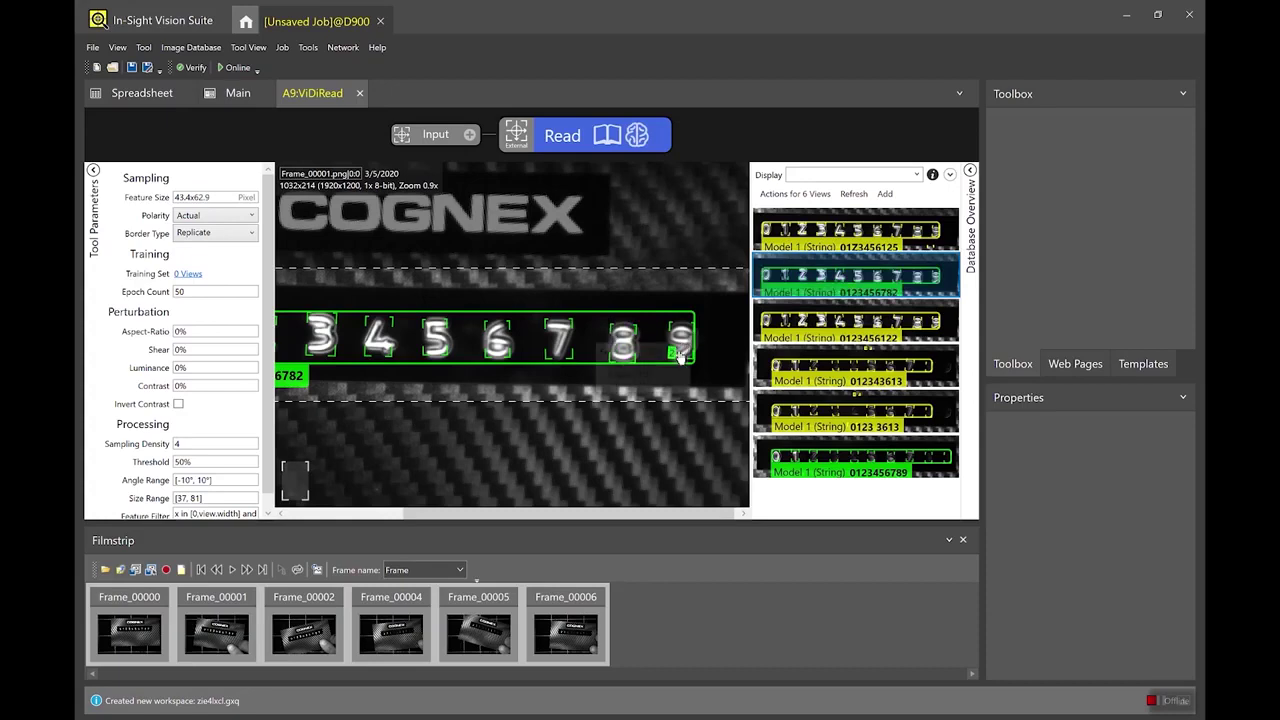
pyautogui.press('9')
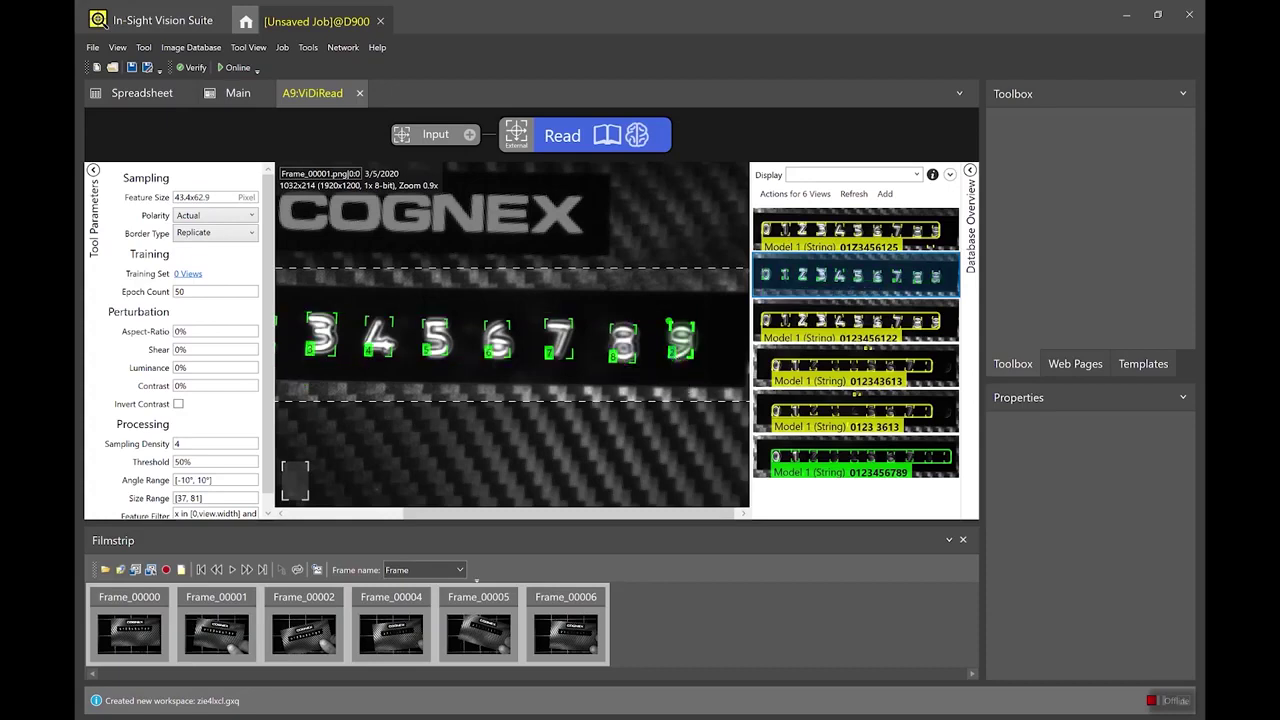
pyautogui.scroll(-2, 543, 510)
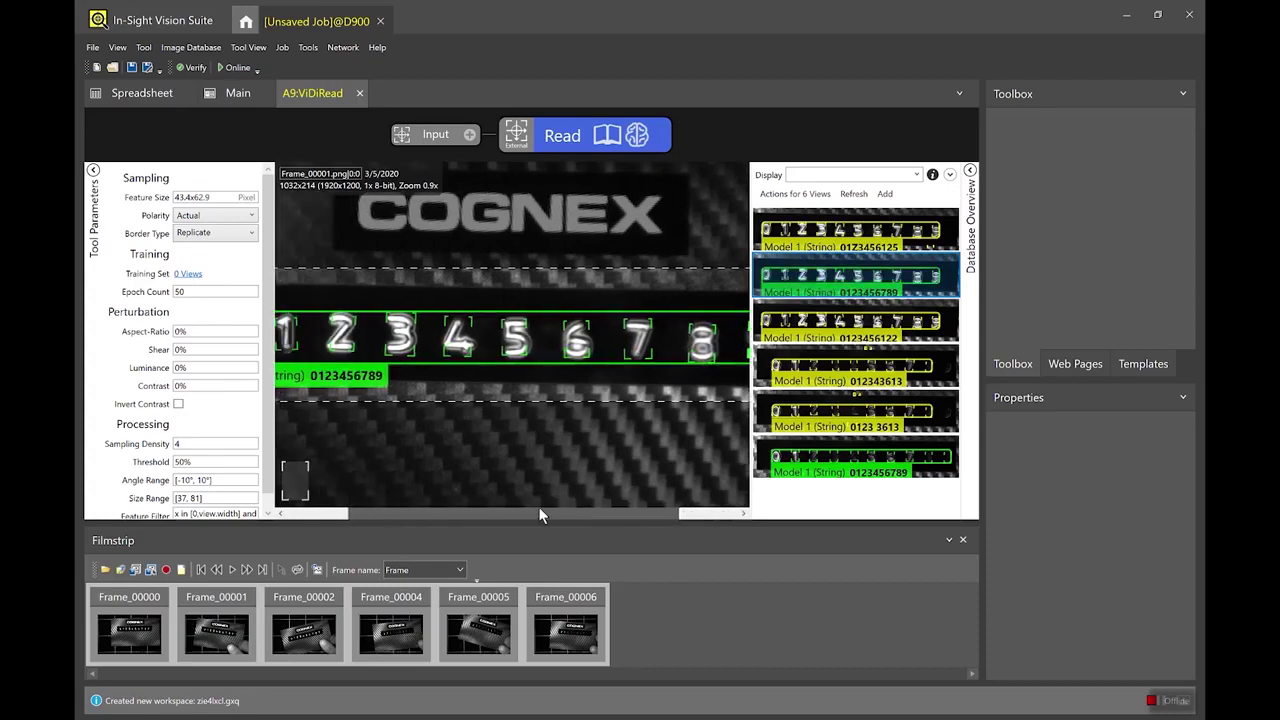
pyautogui.scroll(-2, 495, 408)
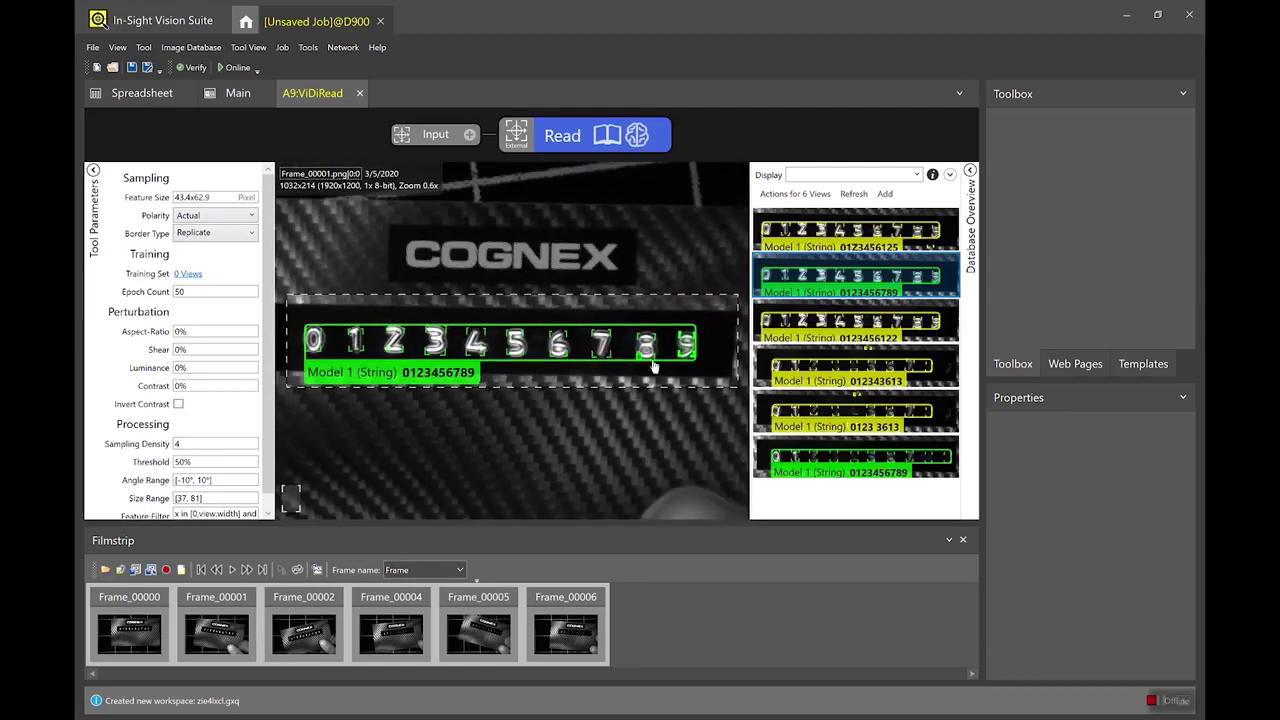
pyautogui.moveTo(649, 354)
# - Open the Frame_00005 view from the list of views
pyautogui.moveTo(903, 426)
pyautogui.moveTo(896, 394)
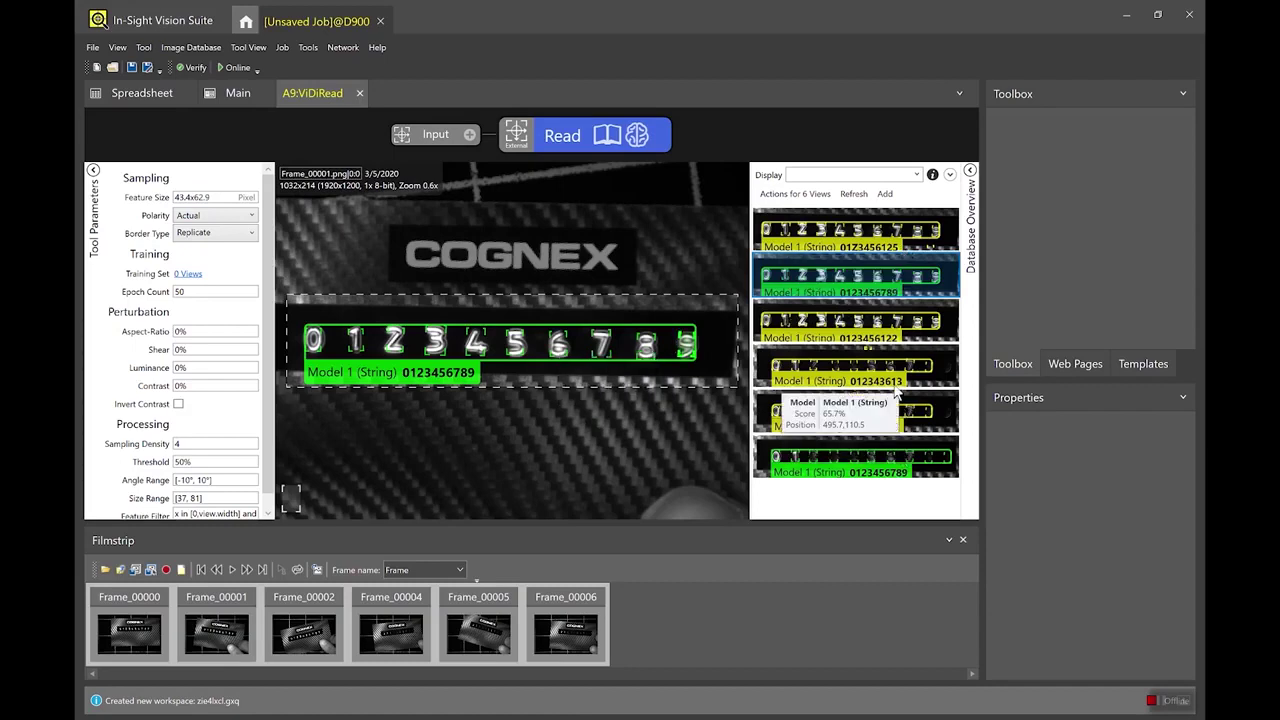
pyautogui.click(760, 424)
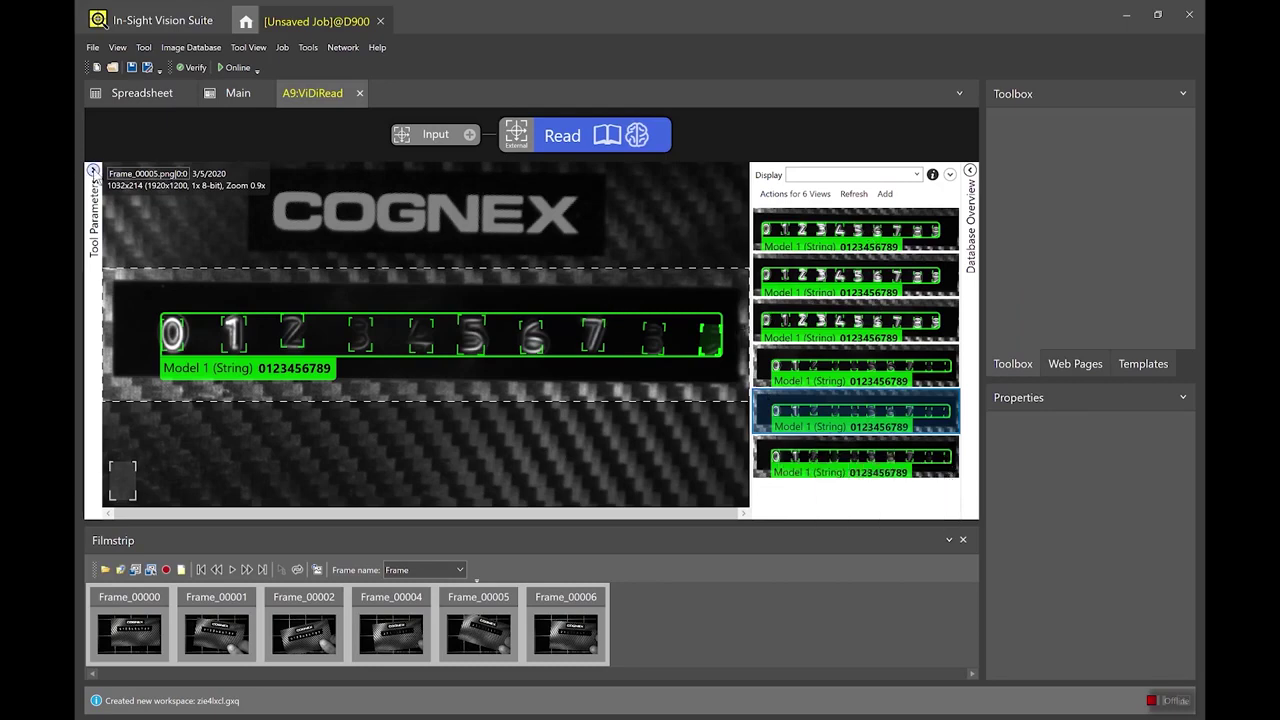
# - Define the Read tool's training set as a random 50% selection from all views
pyautogui.click(93, 171)
pyautogui.click(189, 274)
pyautogui.moveTo(1045, 447); pyautogui.dragTo(481, 262)
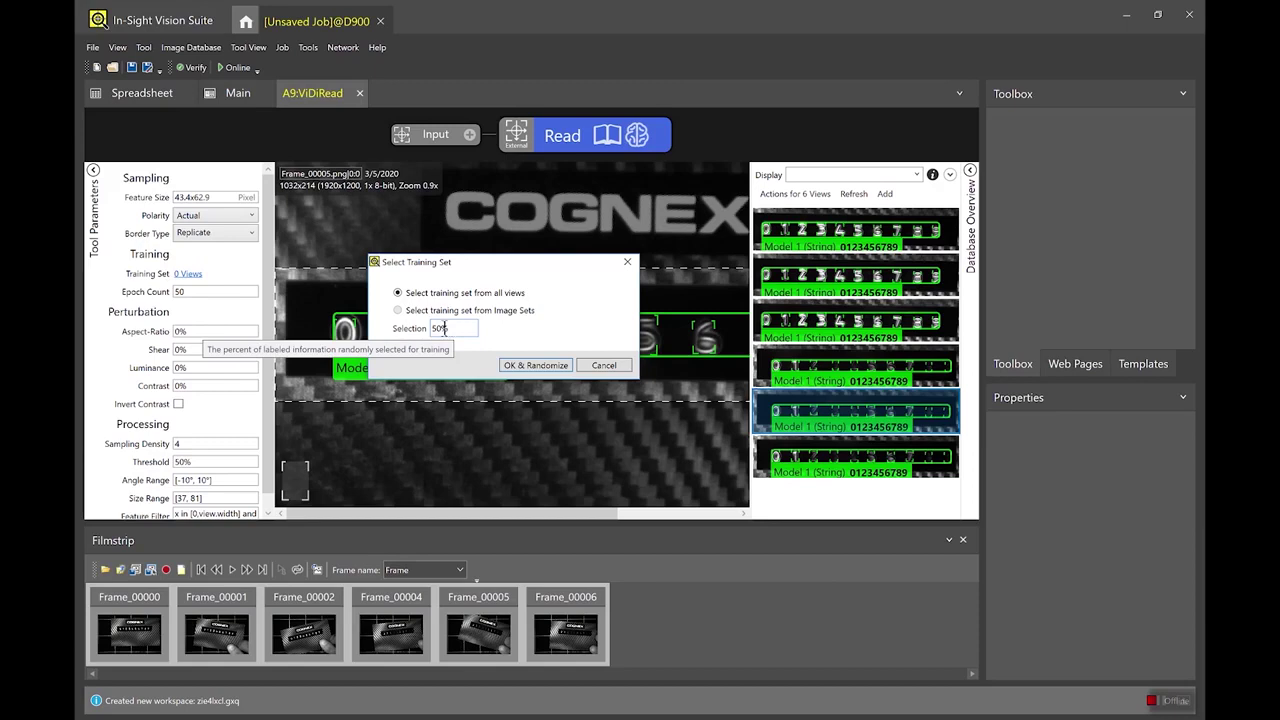
pyautogui.click(519, 366)
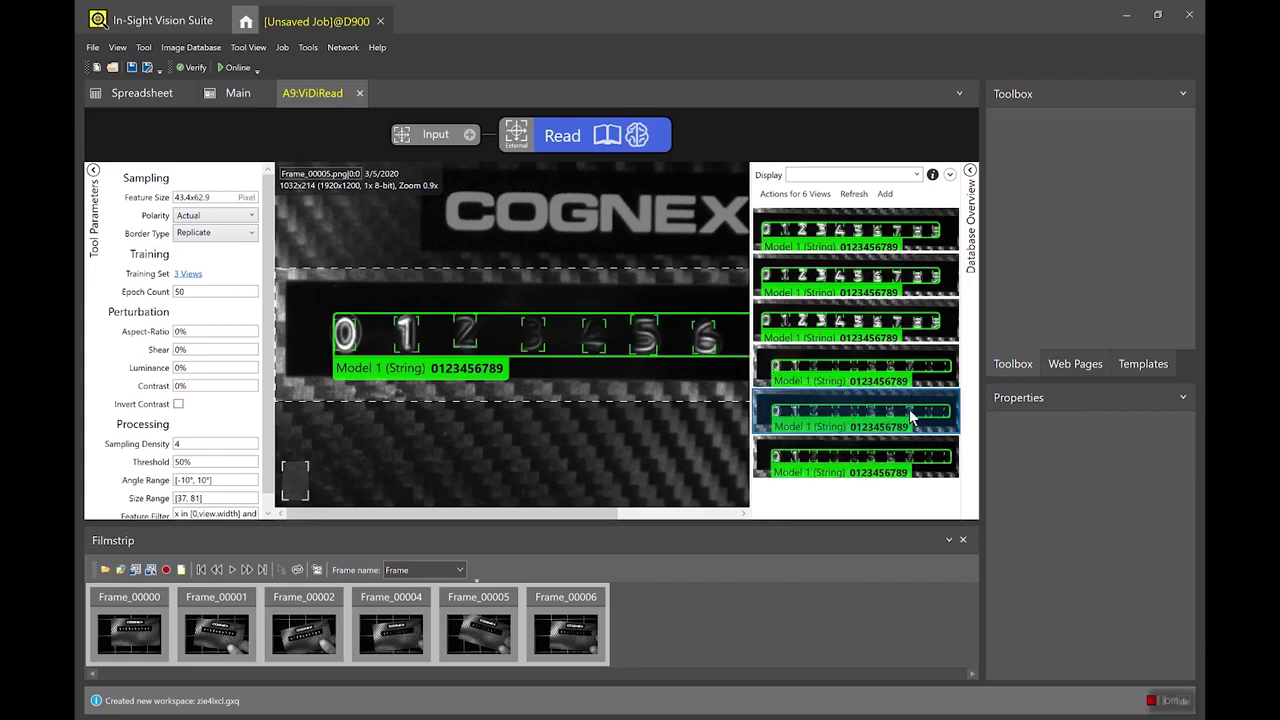
# - Go through the labelled frame views and check which ones are marked for training
pyautogui.click(924, 380)
pyautogui.click(920, 337)
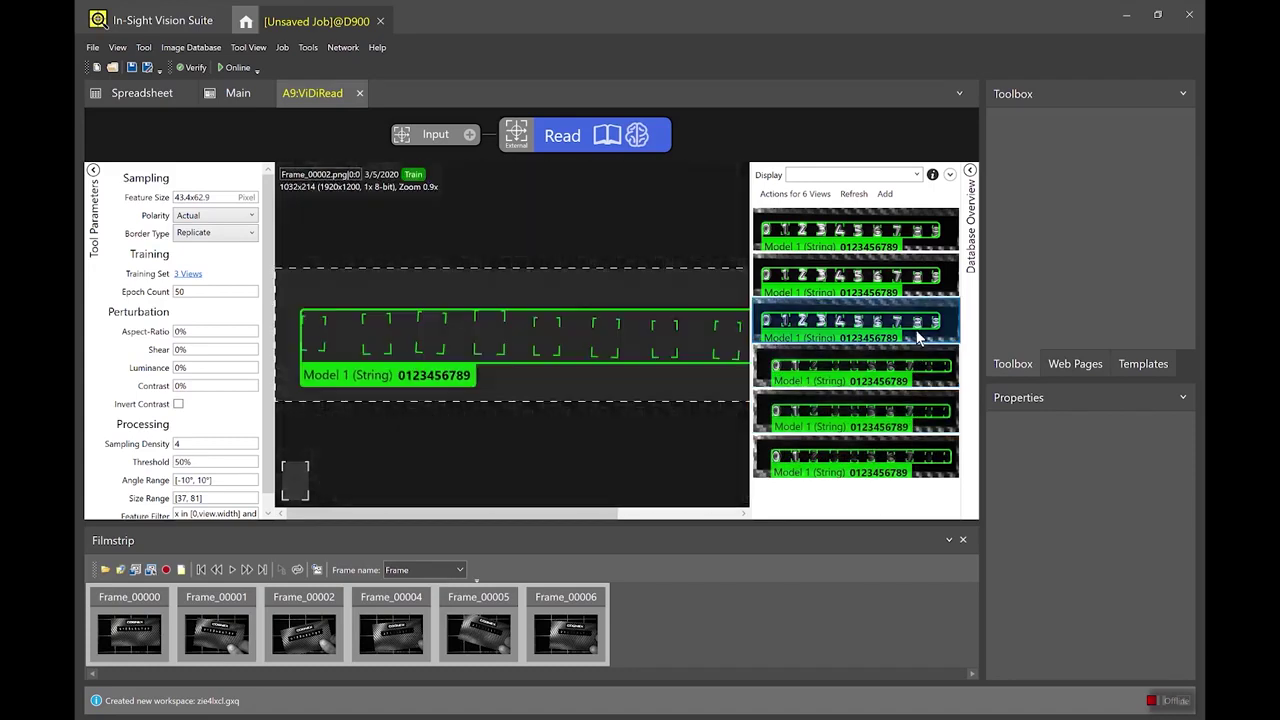
pyautogui.click(912, 285)
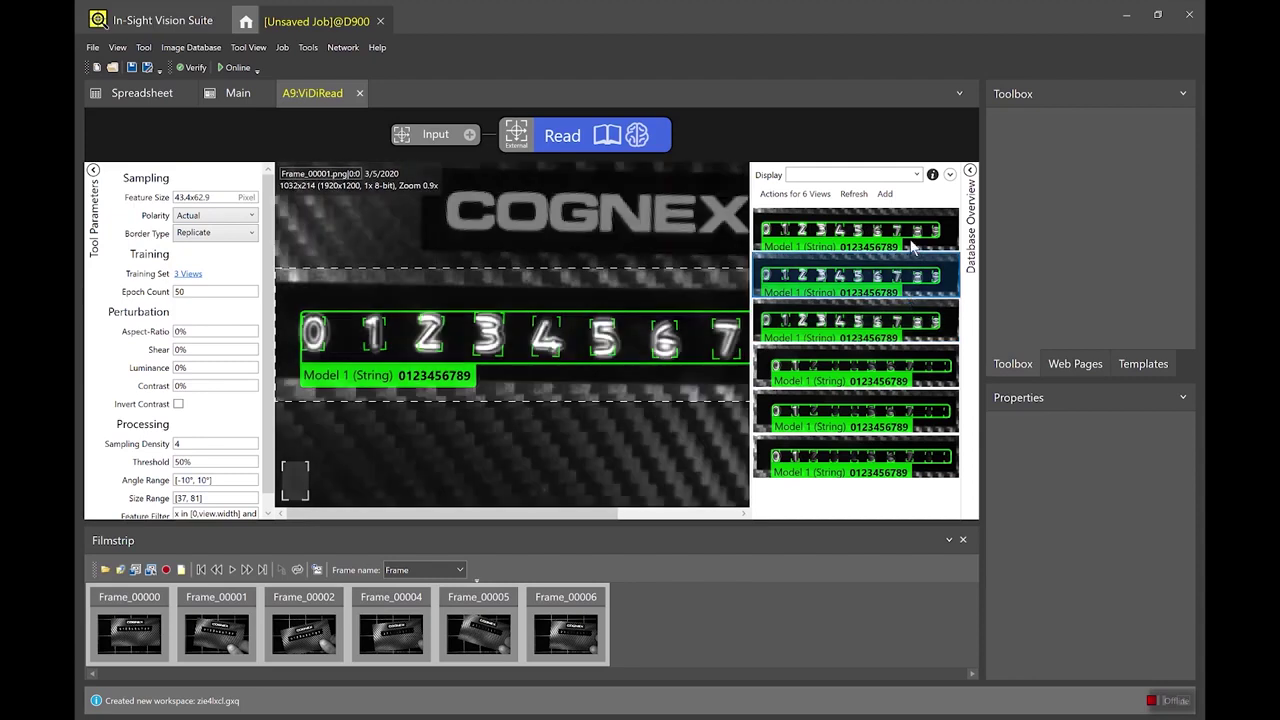
pyautogui.click(912, 247)
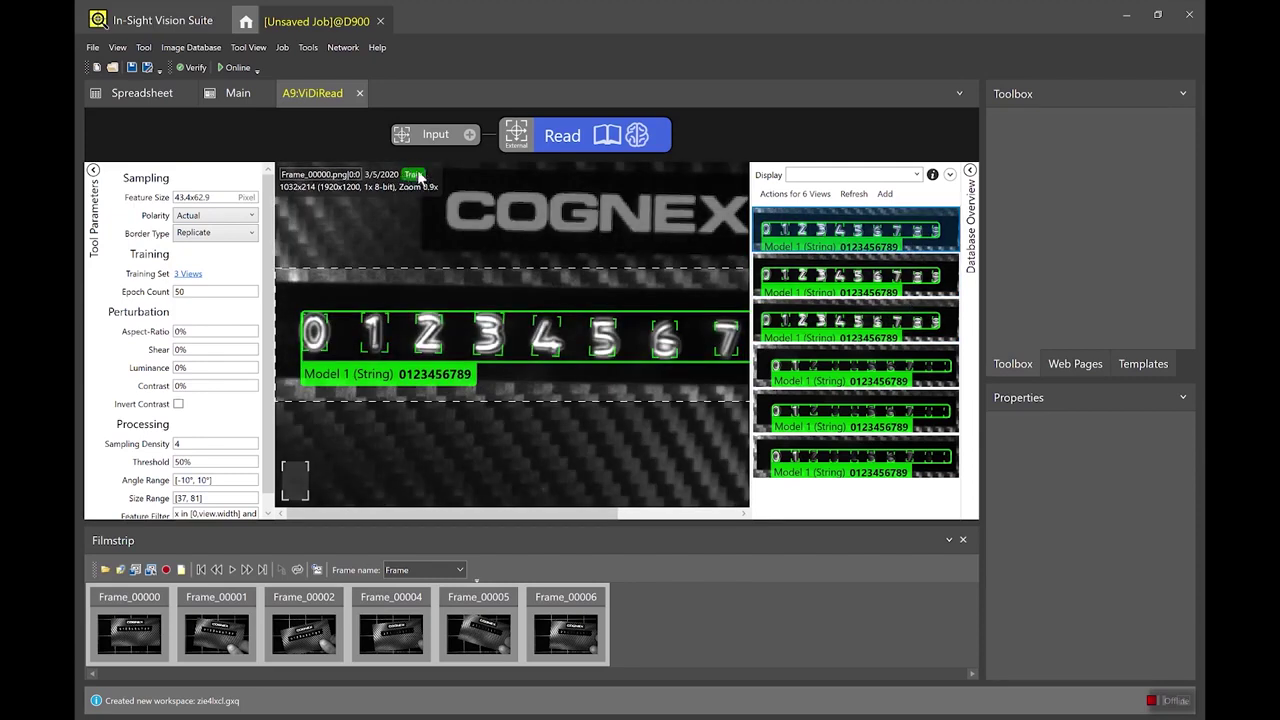
pyautogui.click(938, 457)
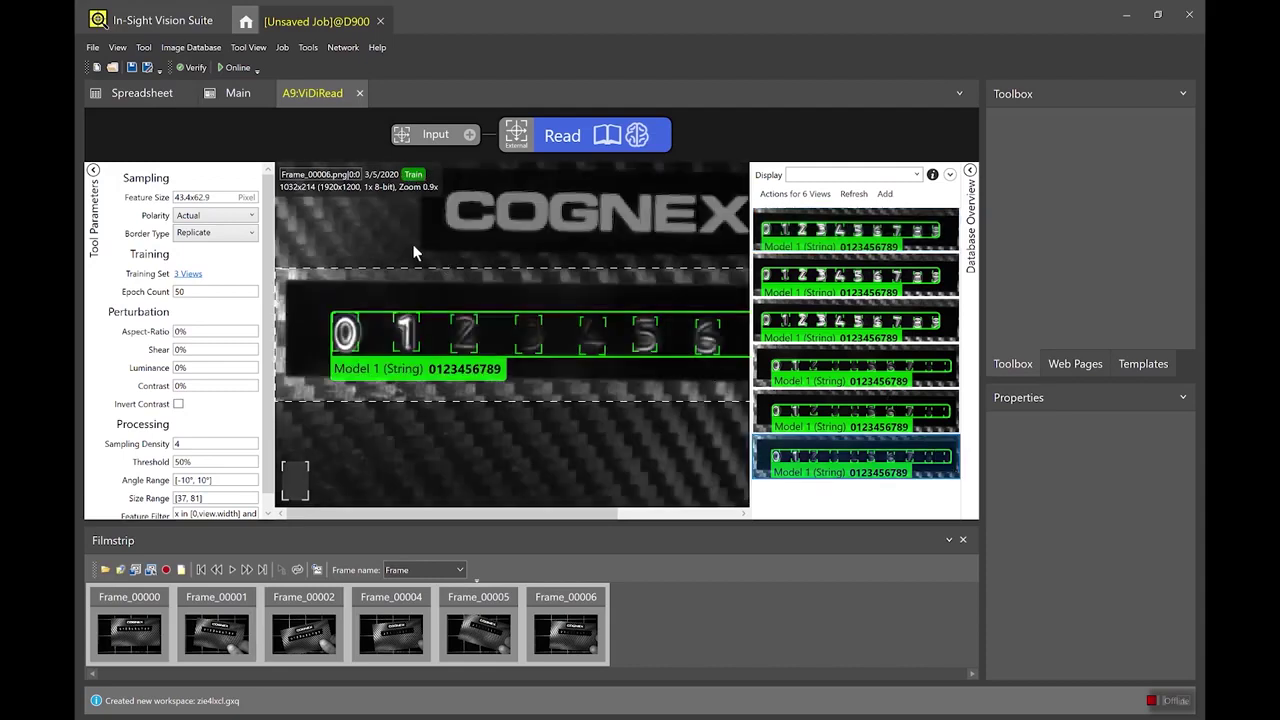
pyautogui.scroll(-2, 470, 210)
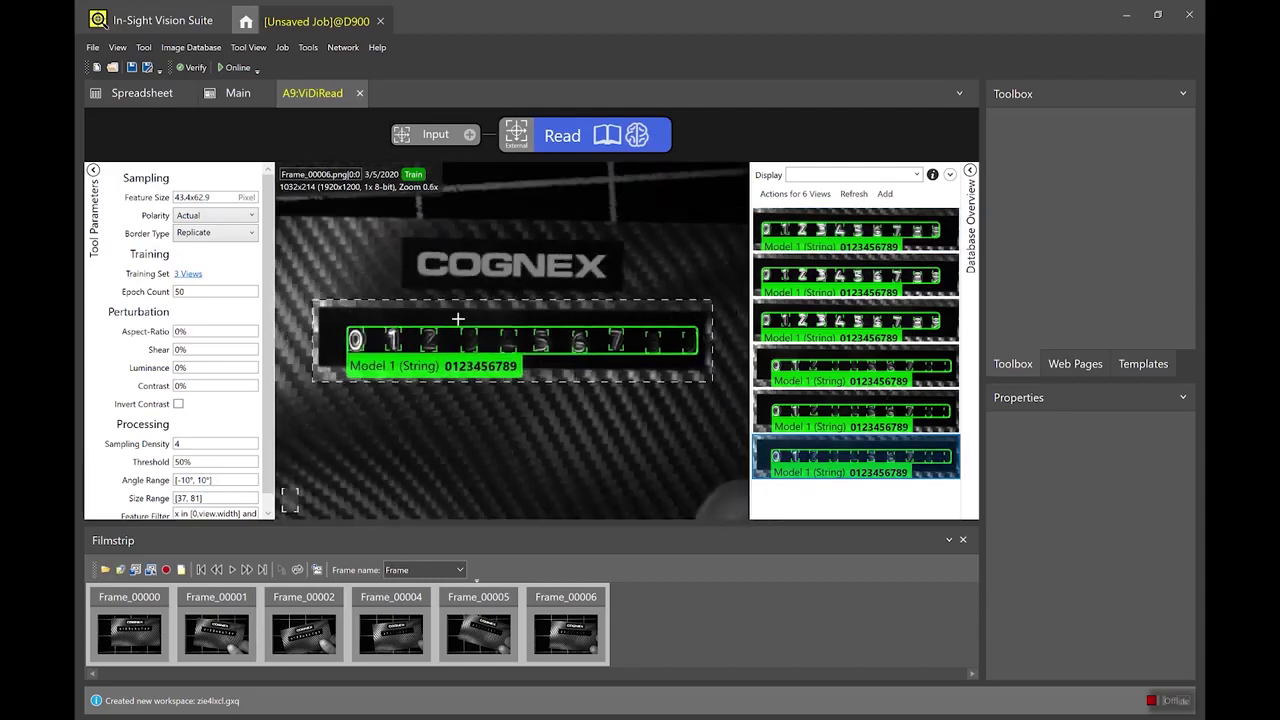
# - Train the Read tool on the selected set and close the filmstrip to enlarge the image area
pyautogui.click(93, 170)
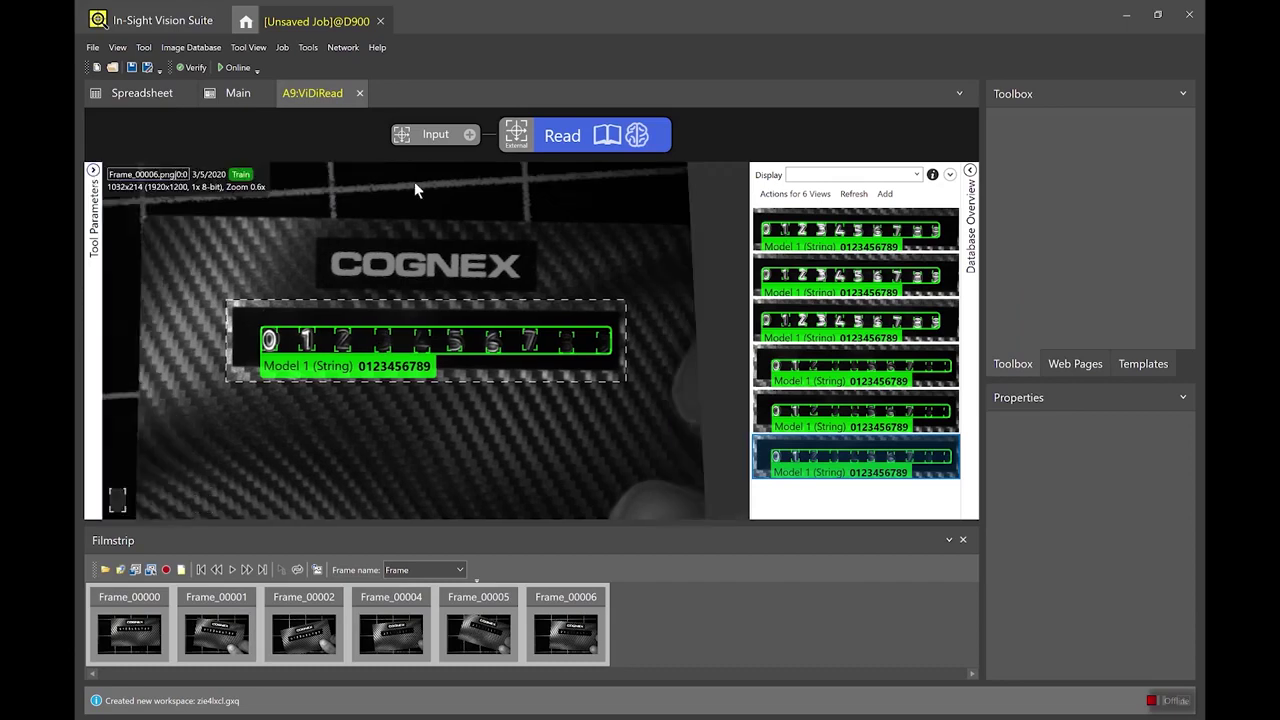
pyautogui.click(648, 140)
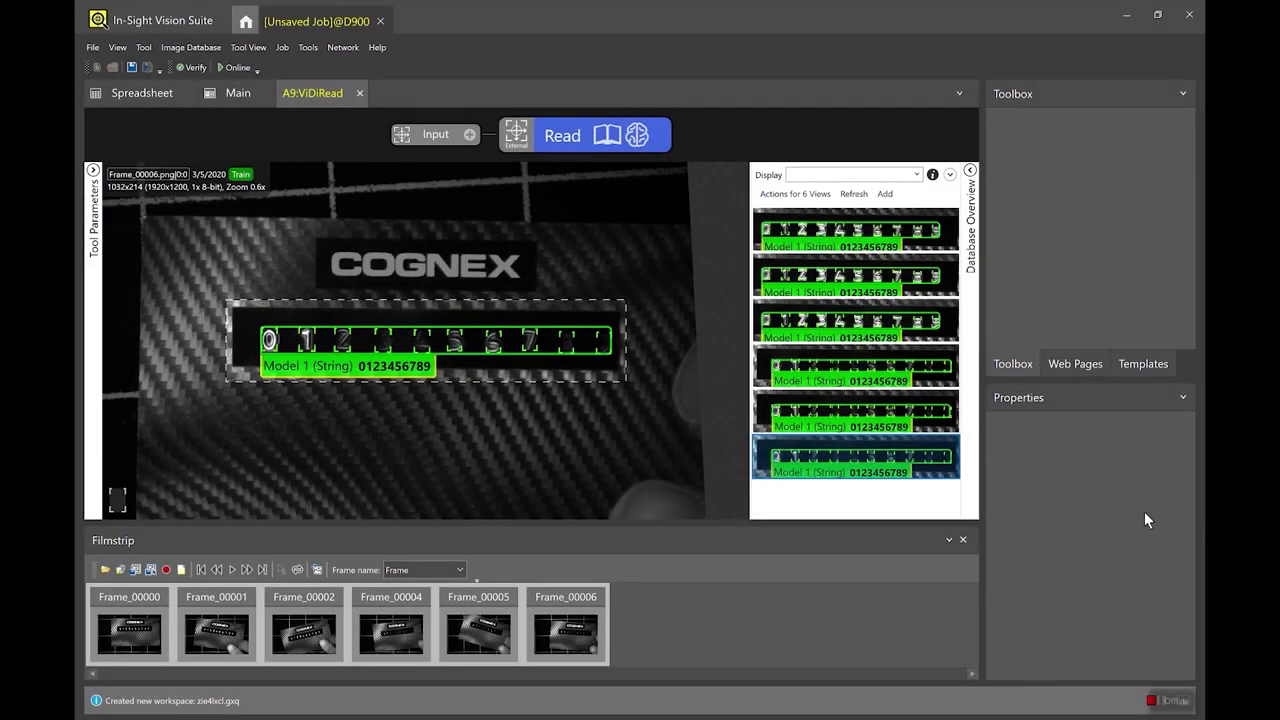
pyautogui.click(964, 540)
# - Compare the trained tool's read results with the labels on each digit in Frame_00005
pyautogui.click(876, 420)
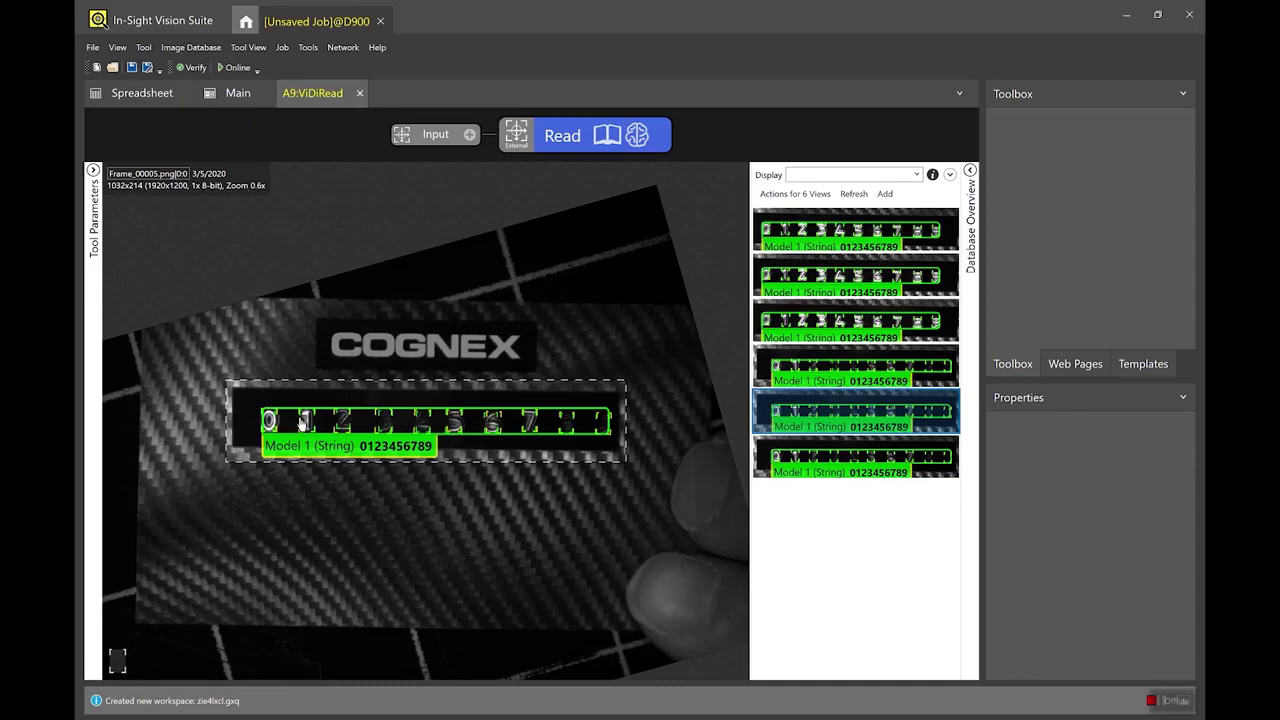
pyautogui.moveTo(302, 423)
pyautogui.scroll(4, 295, 468)
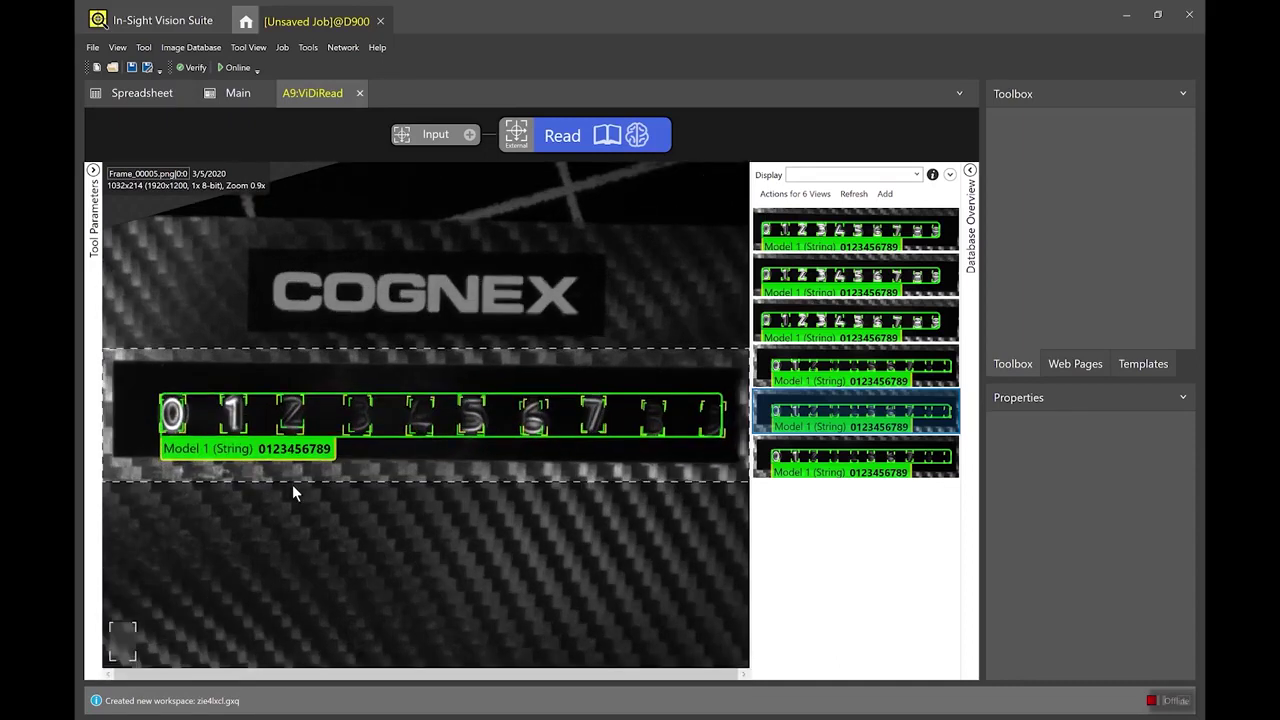
pyautogui.scroll(3, 262, 415)
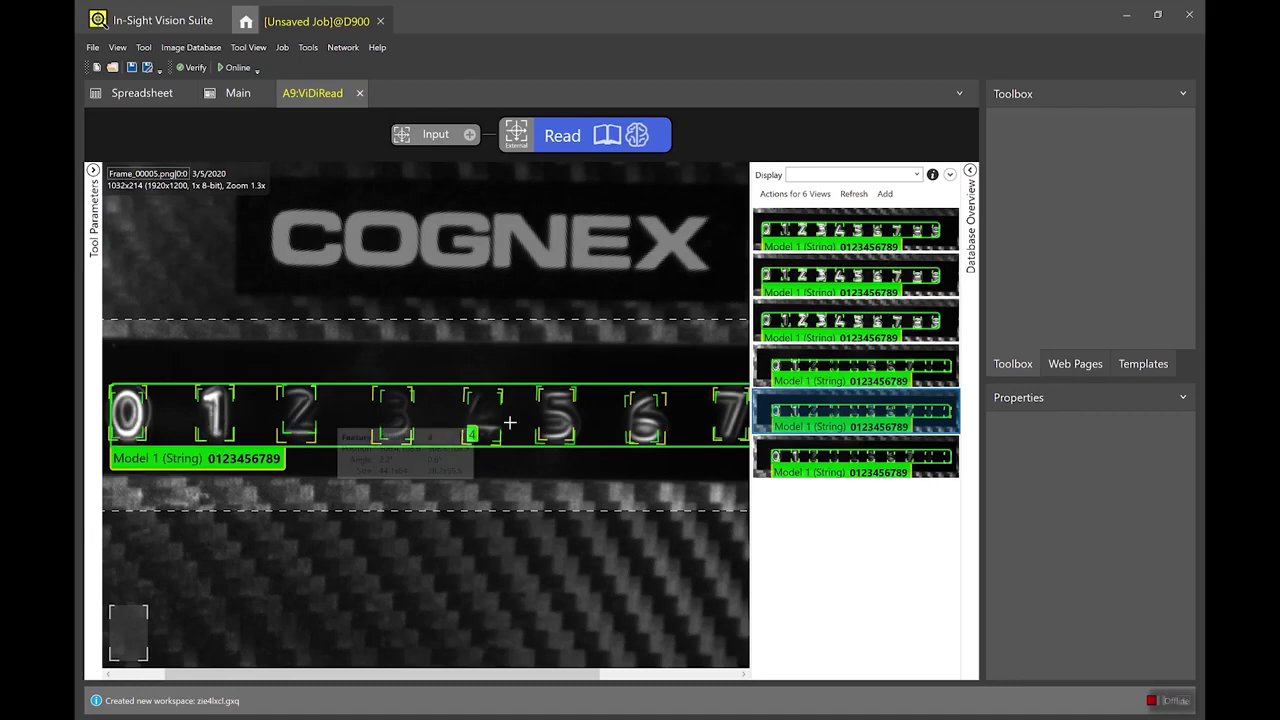
pyautogui.moveTo(145, 412)
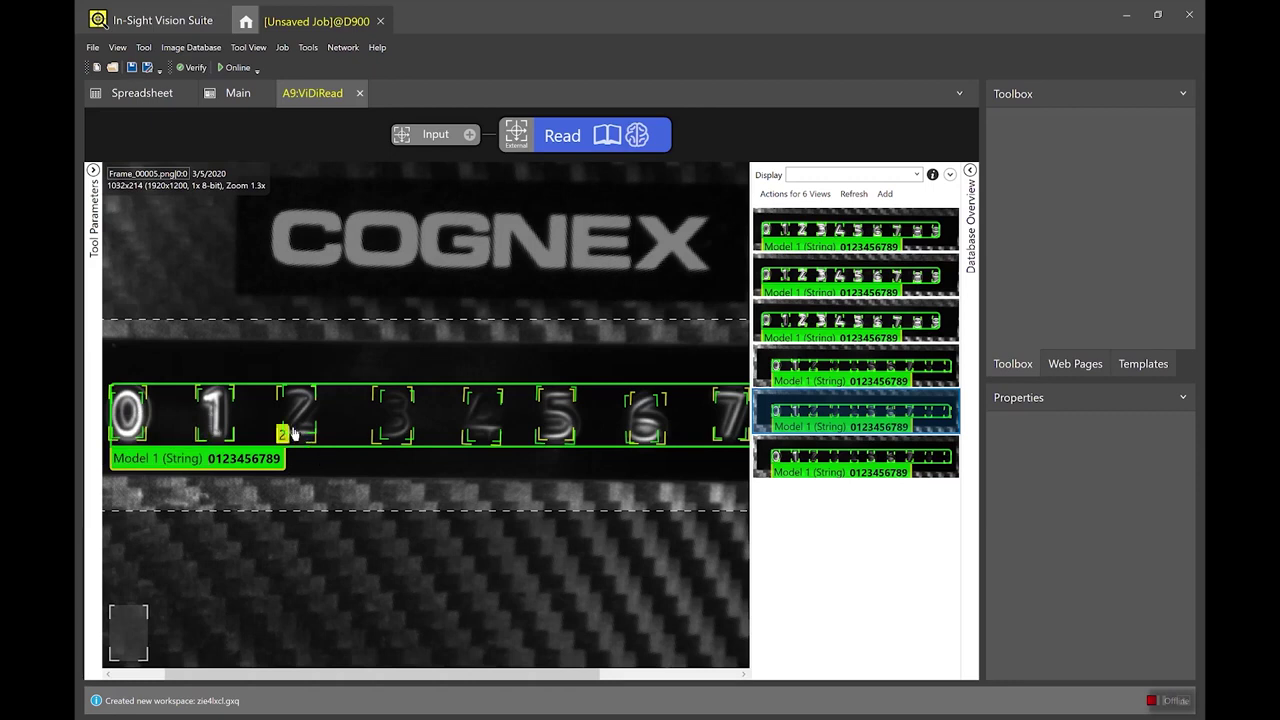
pyautogui.moveTo(297, 678); pyautogui.dragTo(437, 706)
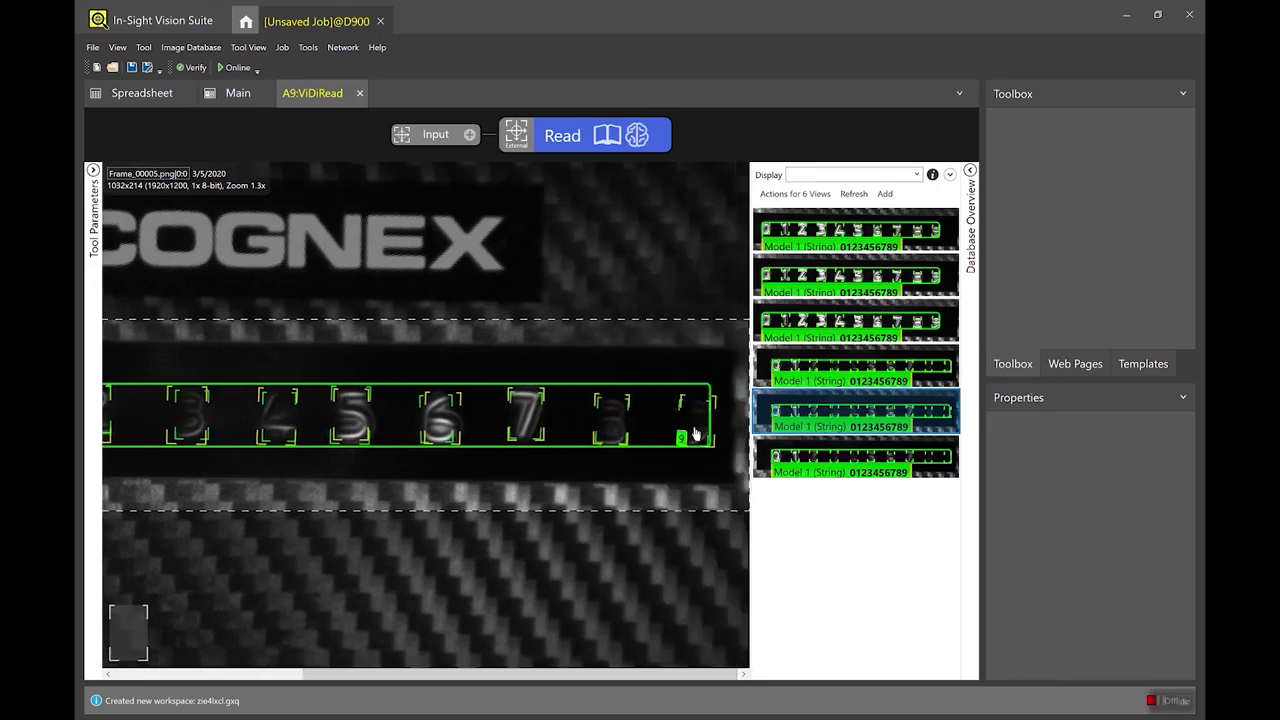
pyautogui.moveTo(629, 677); pyautogui.dragTo(477, 673)
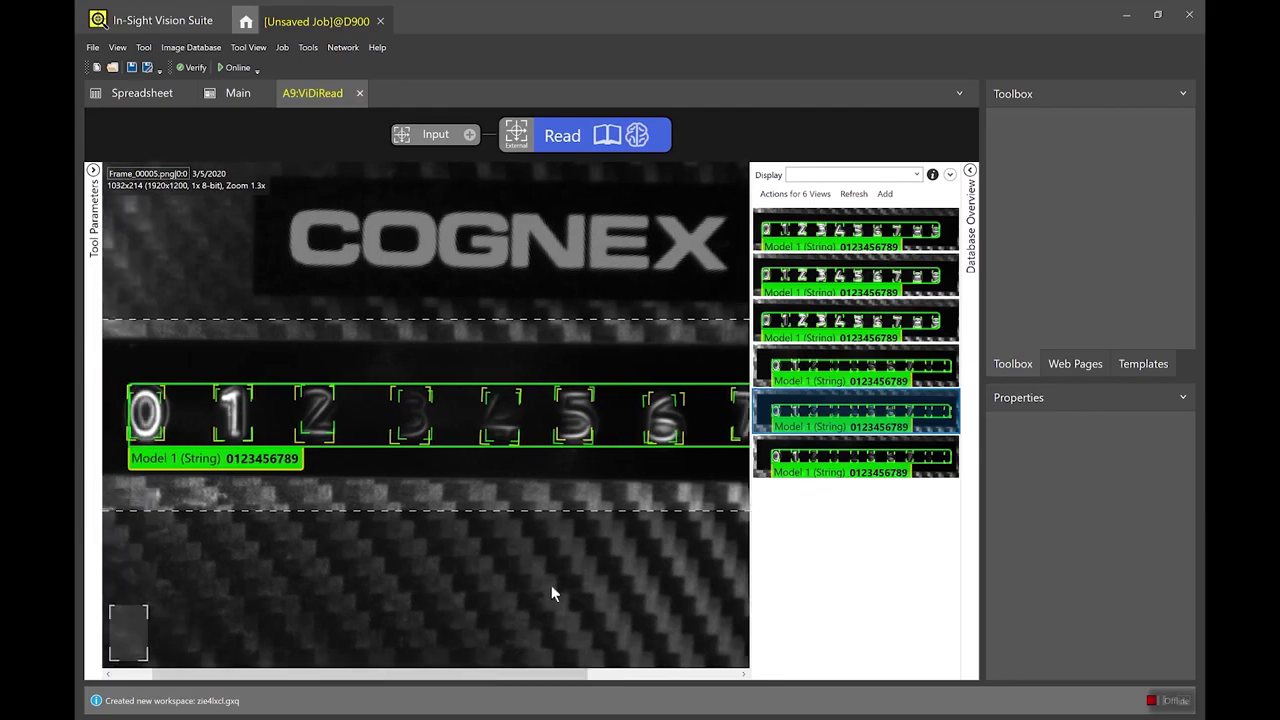
pyautogui.moveTo(457, 675); pyautogui.dragTo(525, 688)
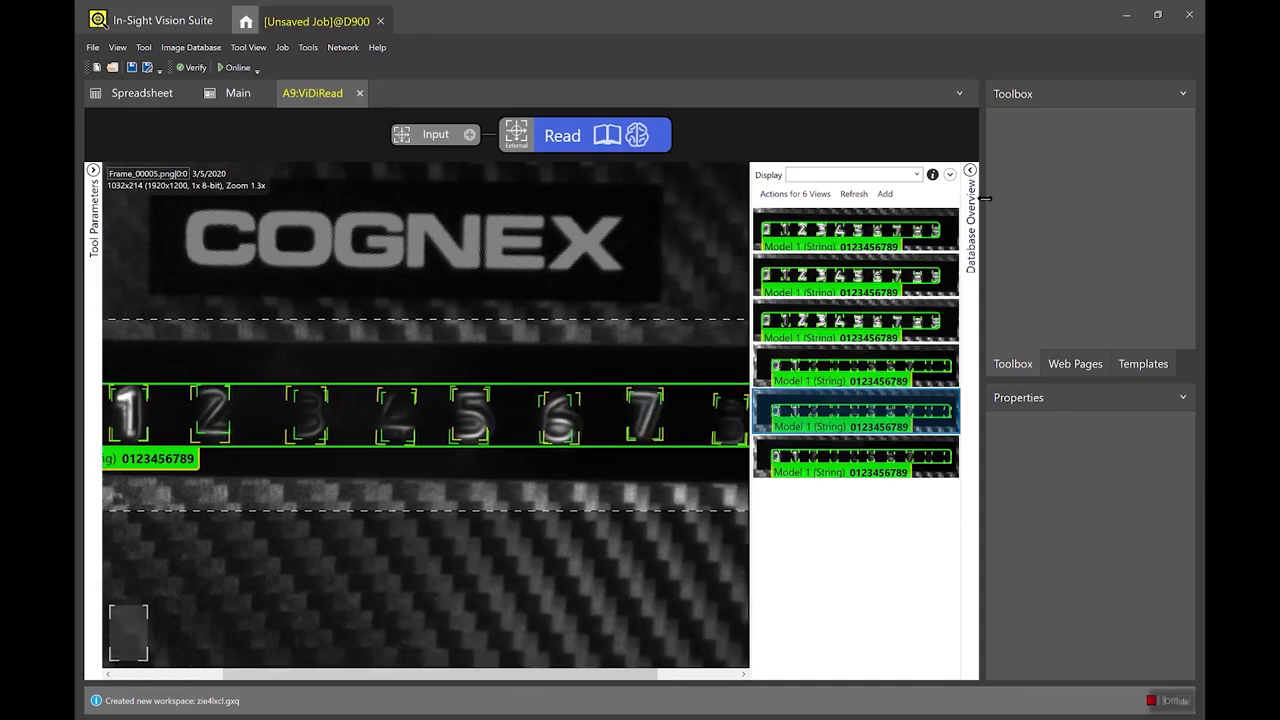
# - Expand the database overview and examine the confusion matrix and the per-digit recall, precision and F-score
pyautogui.click(966, 298)
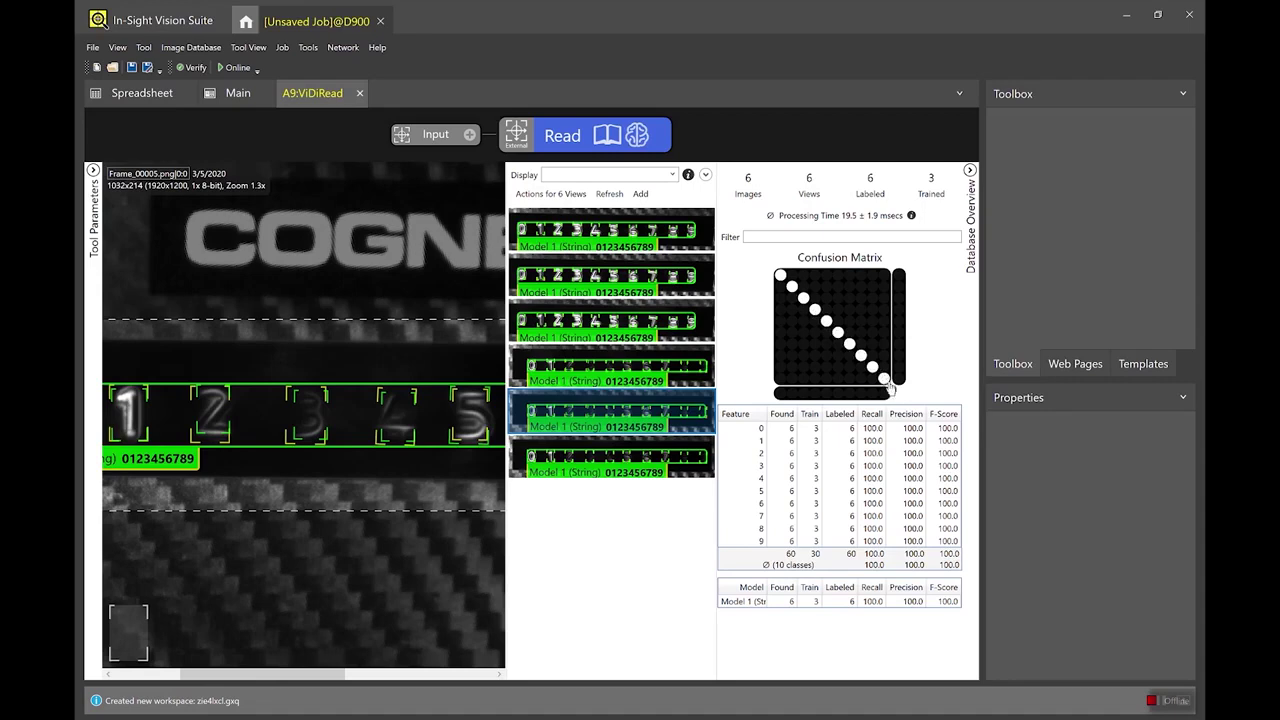
pyautogui.moveTo(888, 388)
pyautogui.scroll(-3, 320, 418)
pyautogui.moveTo(311, 426)
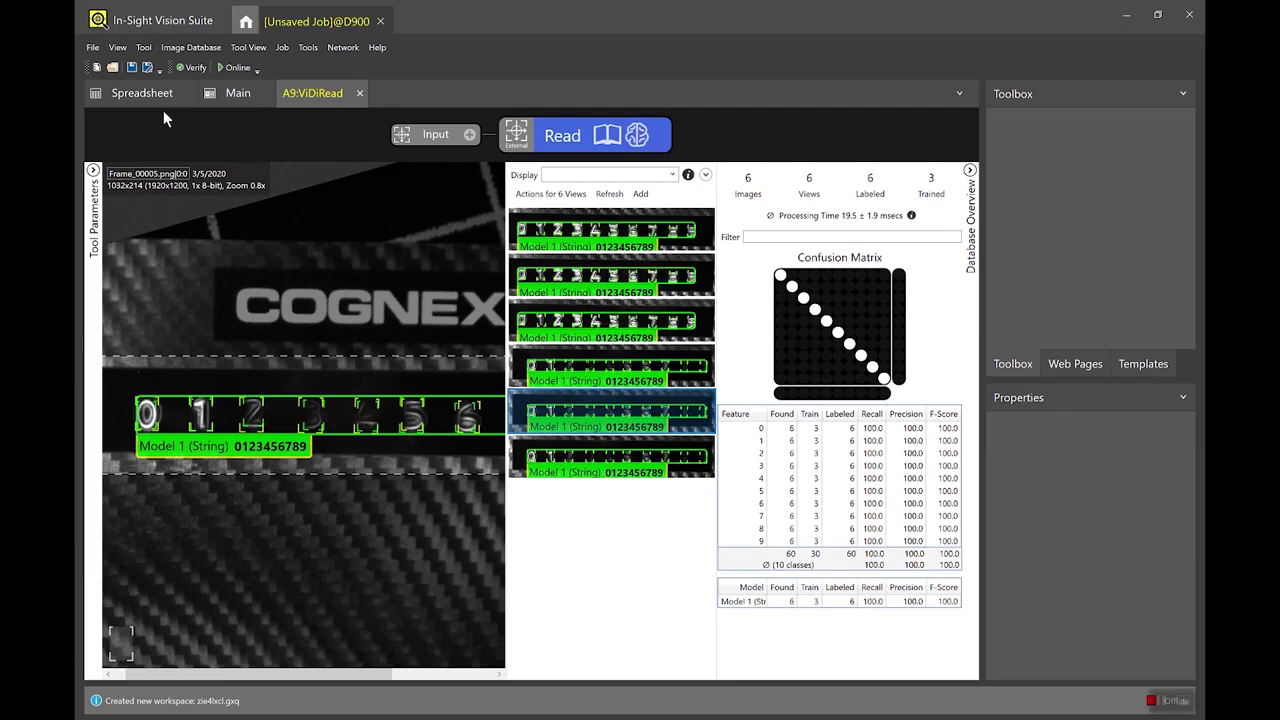
# - Return to the spreadsheet, trigger two more images and examine the ViDiRead results in cells B9 to F9
pyautogui.click(137, 91)
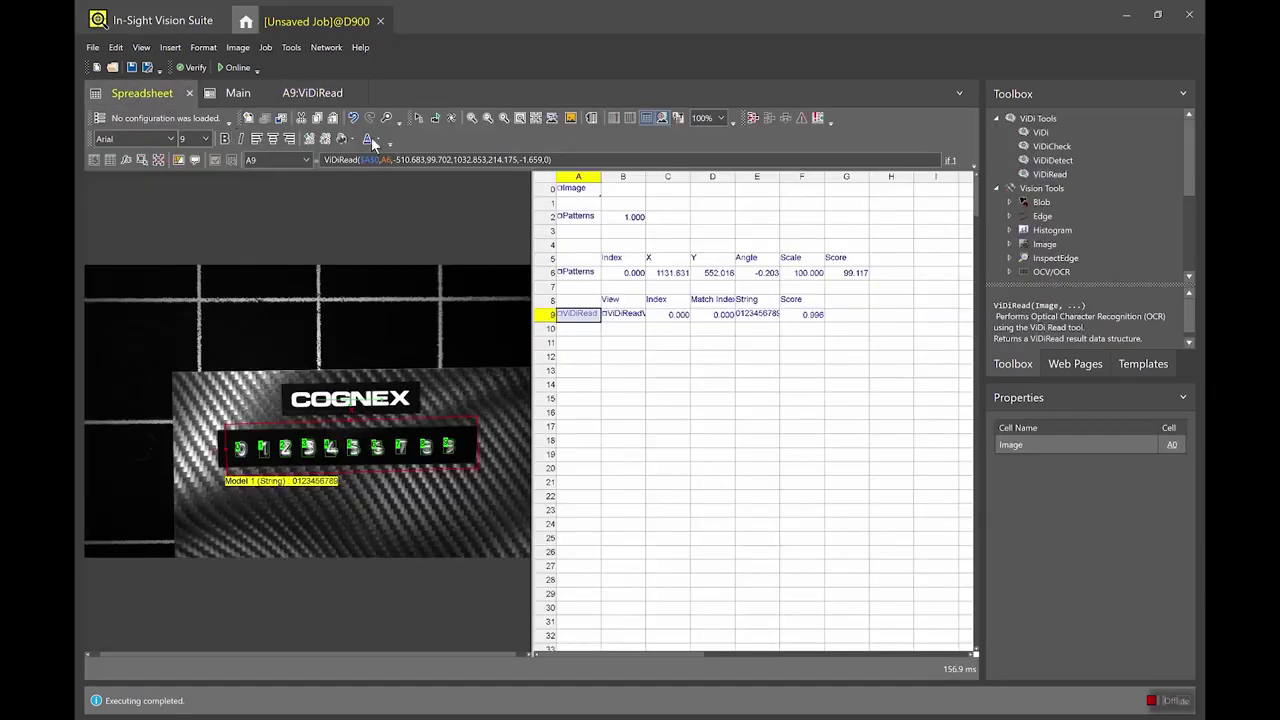
pyautogui.click(419, 117)
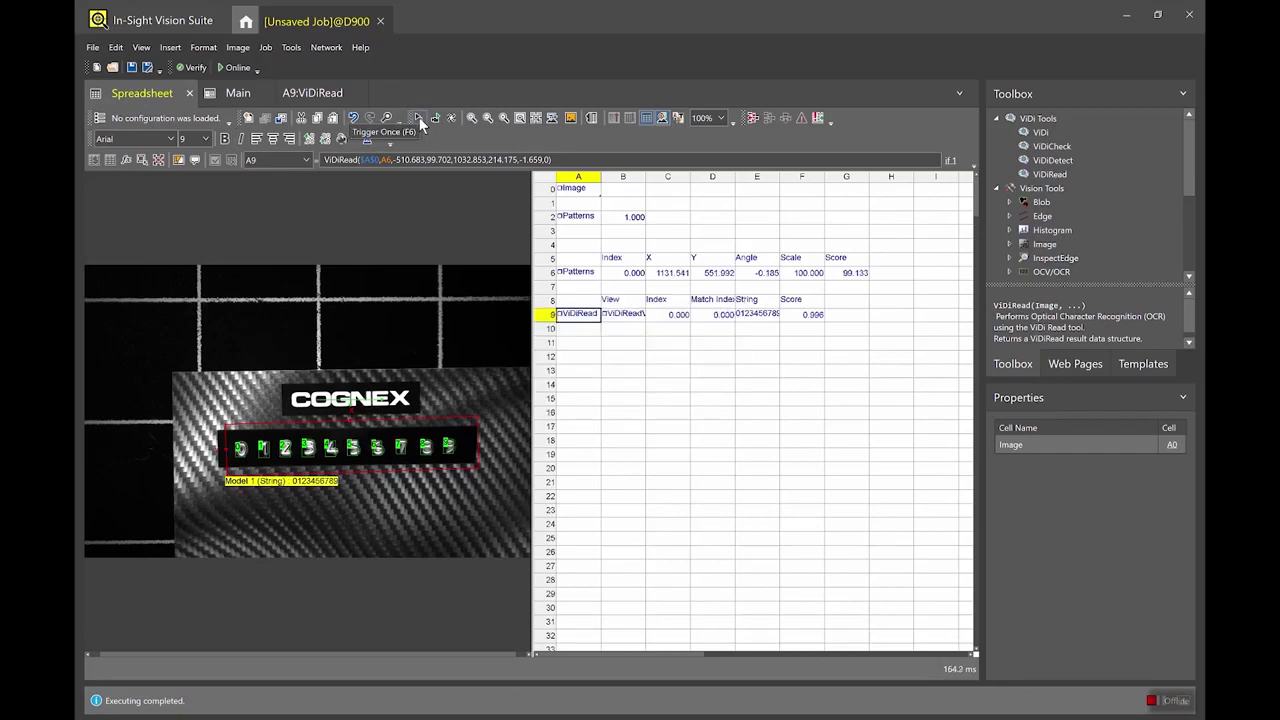
pyautogui.click(419, 117)
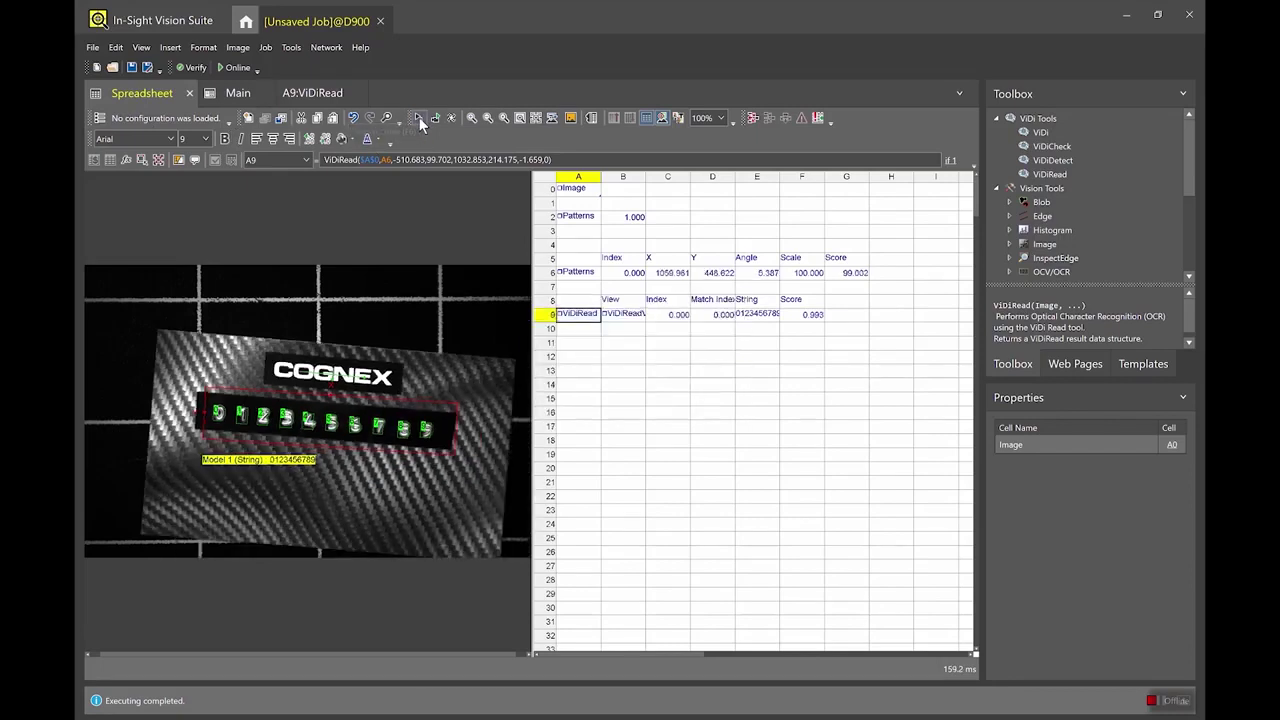
pyautogui.moveTo(632, 316); pyautogui.dragTo(800, 328)
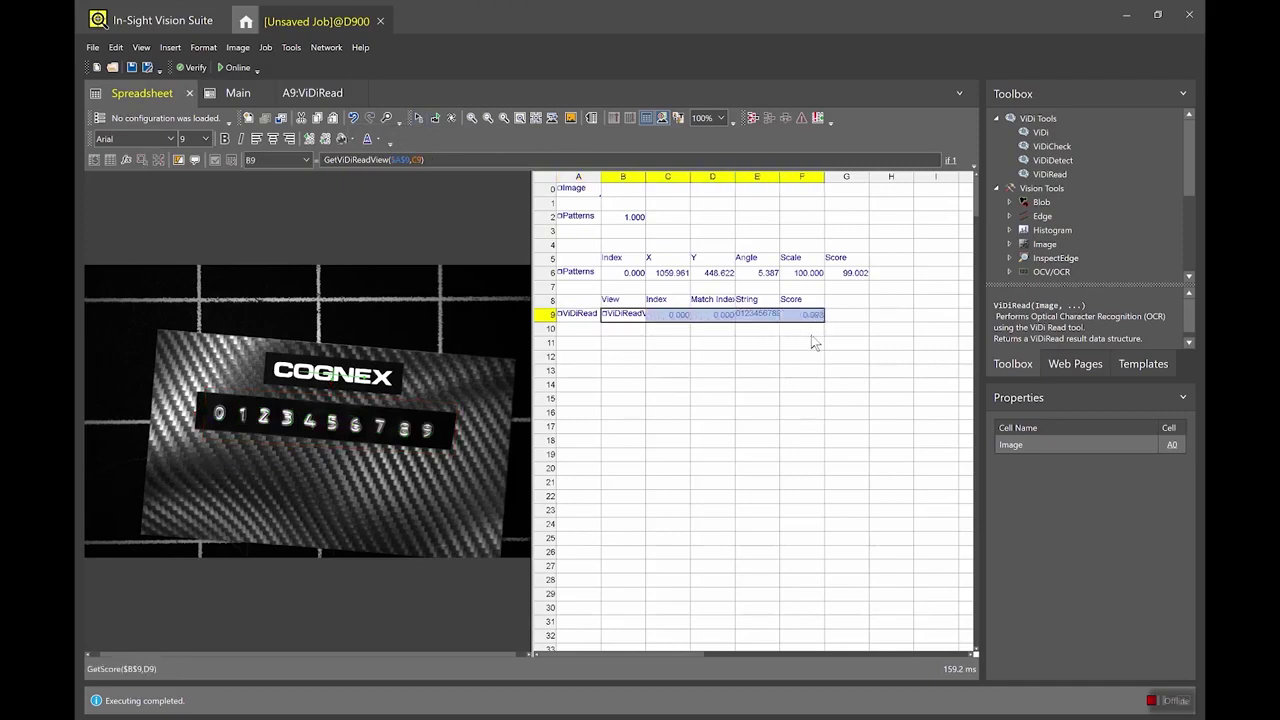
# - Widen column E so the read string in cell E9 fits completely
pyautogui.click(801, 328)
pyautogui.click(770, 315)
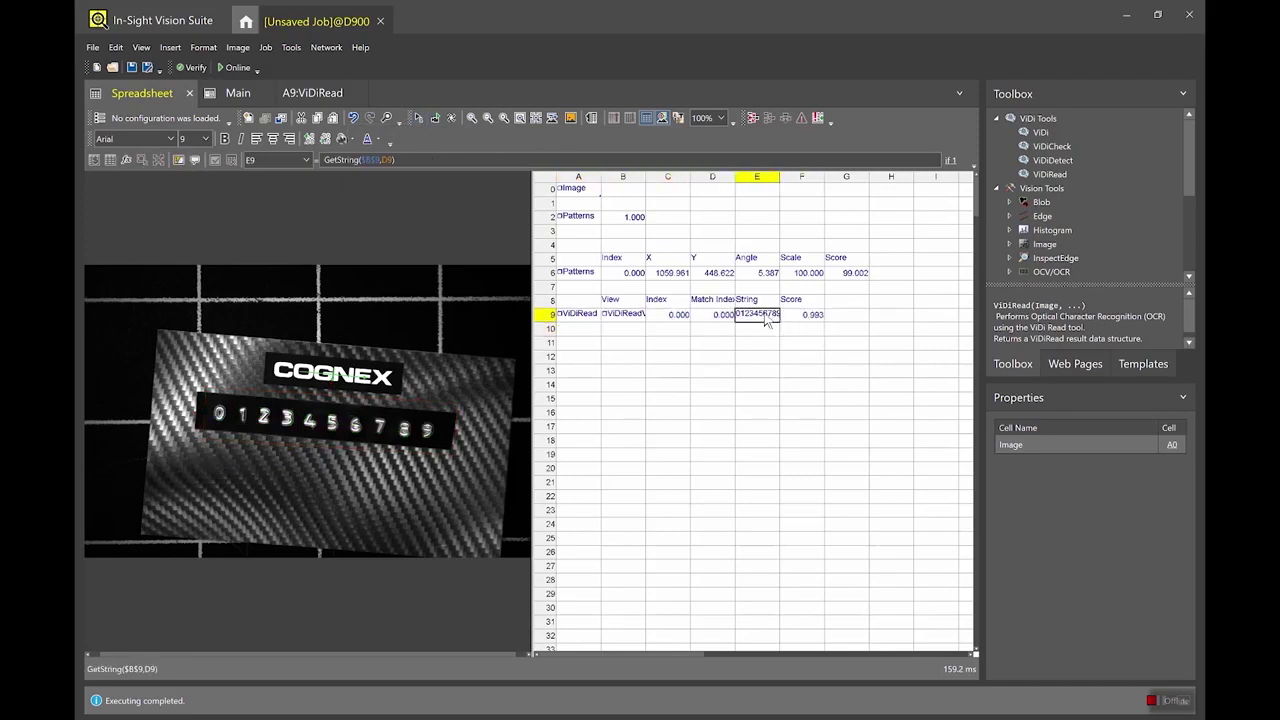
pyautogui.moveTo(779, 177); pyautogui.dragTo(799, 177)
# - Trigger three more images with the ViDiRead graphics of cell A9 displayed and compare the read string with the card's digits
pyautogui.click(580, 314)
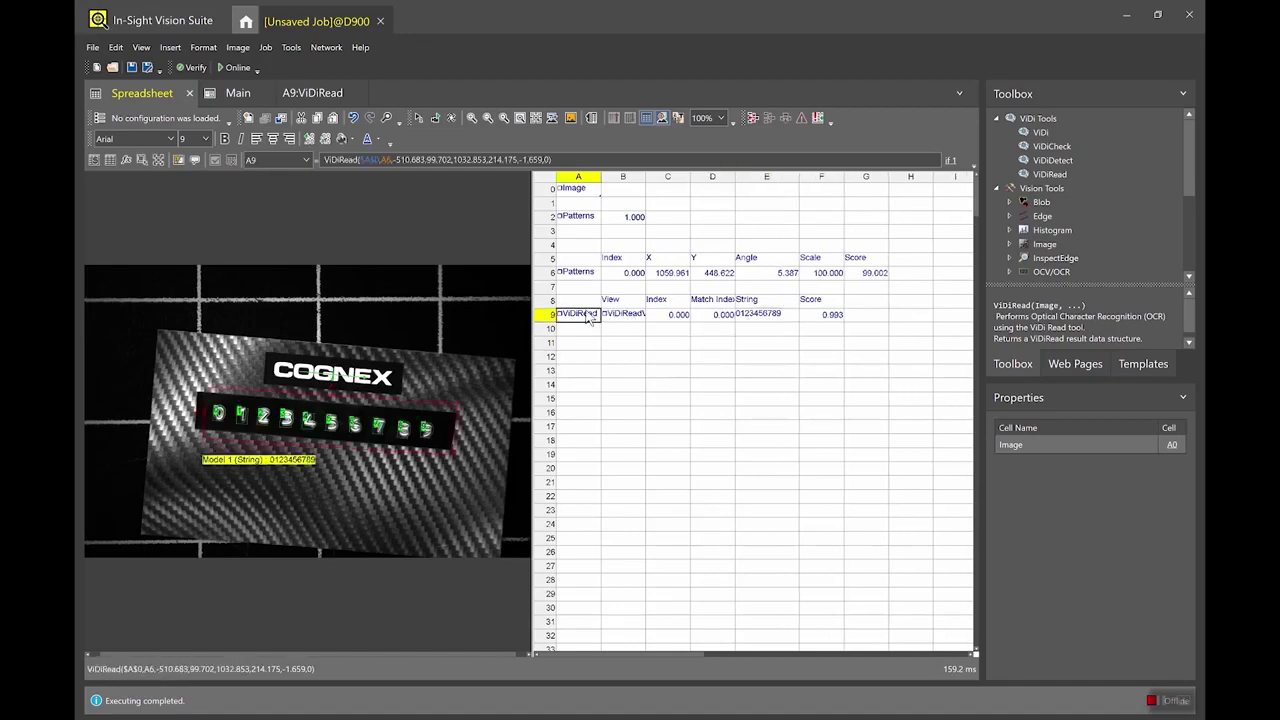
pyautogui.click(418, 118)
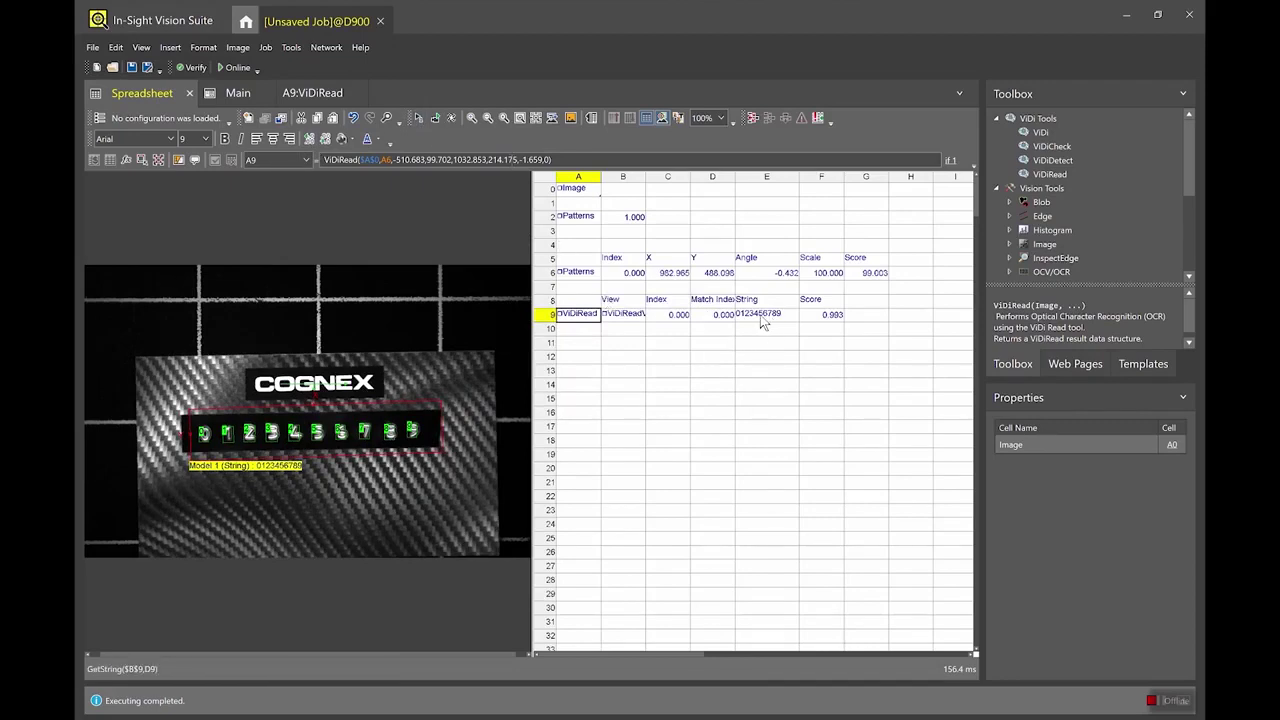
pyautogui.click(420, 119)
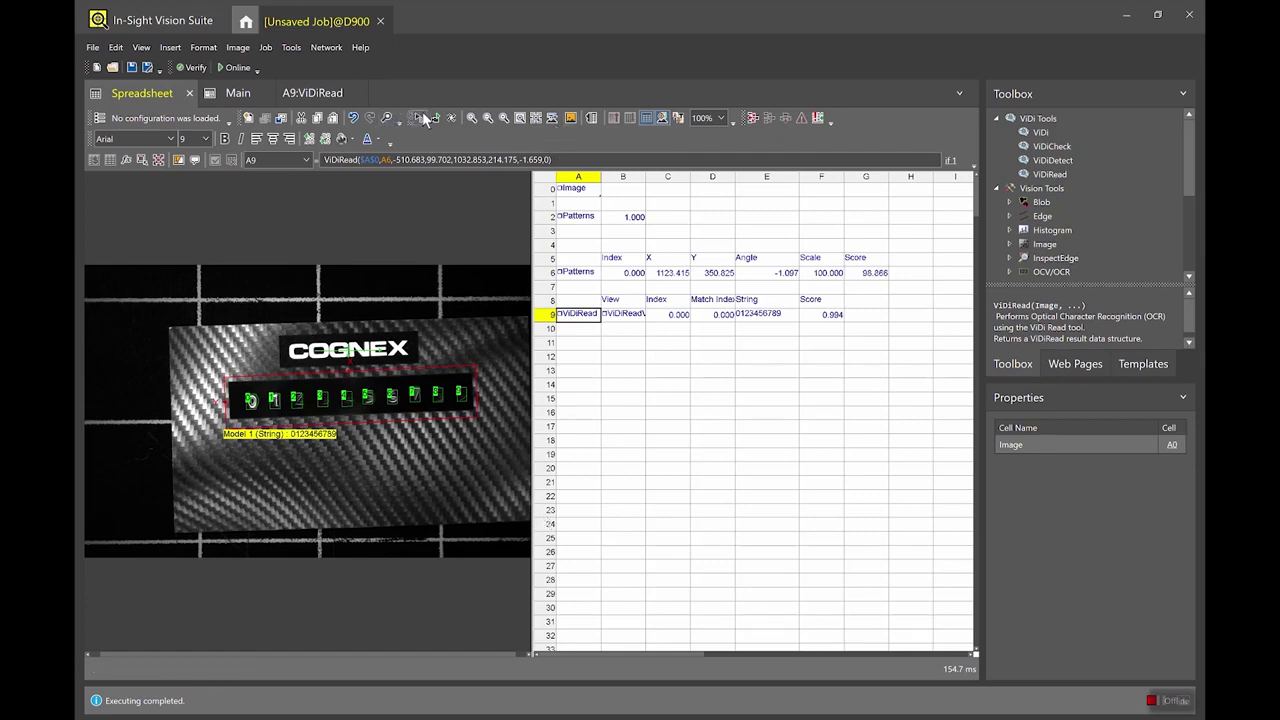
pyautogui.click(421, 118)
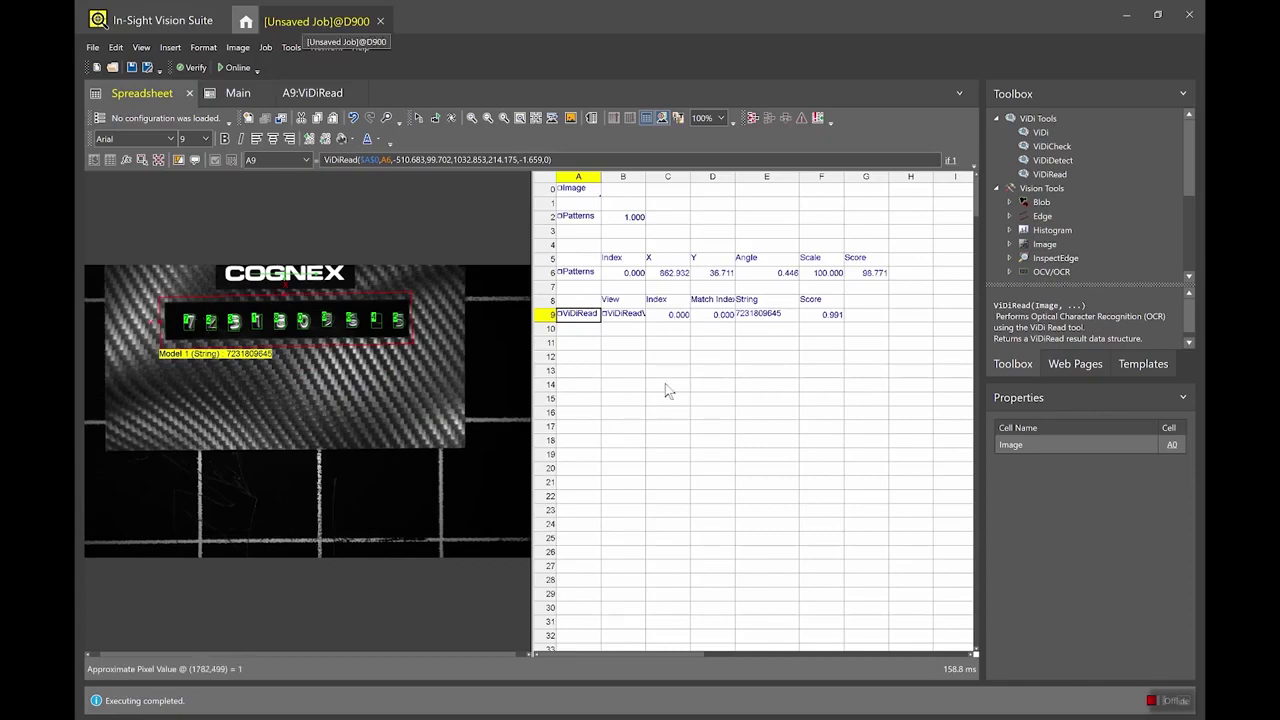
pyautogui.click(625, 357)
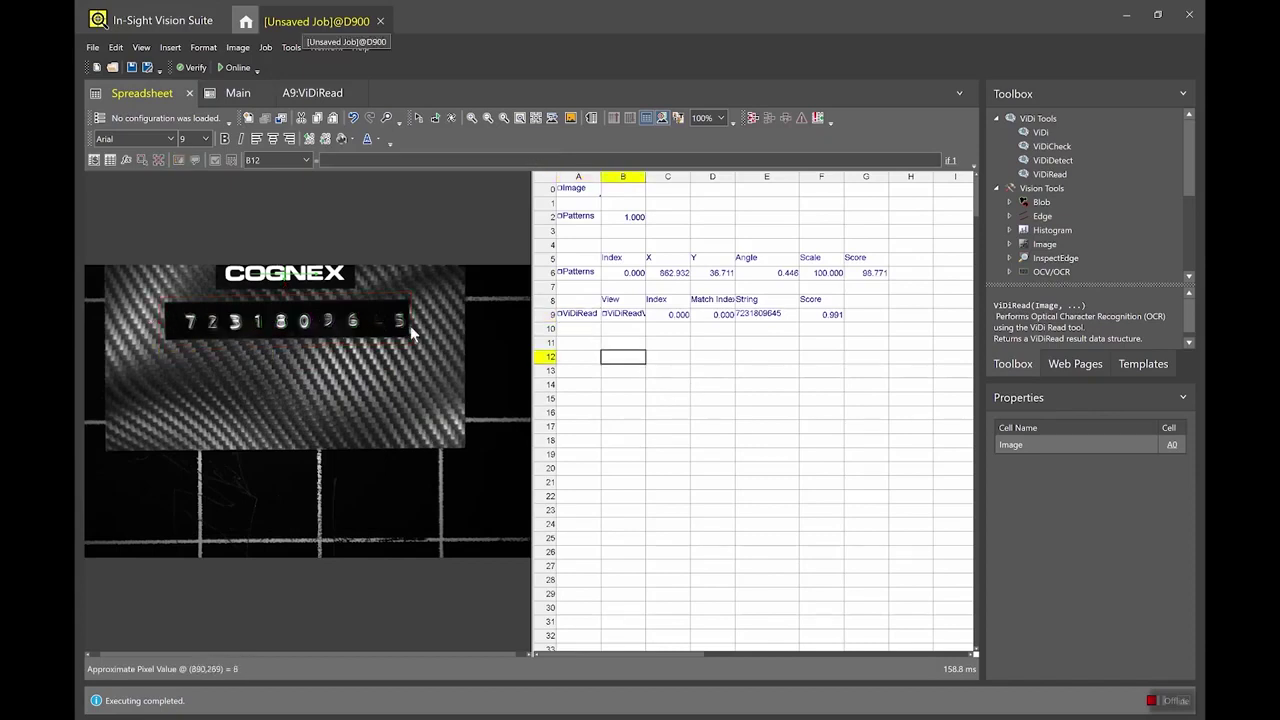
pyautogui.click(745, 316)
pyautogui.click(578, 314)
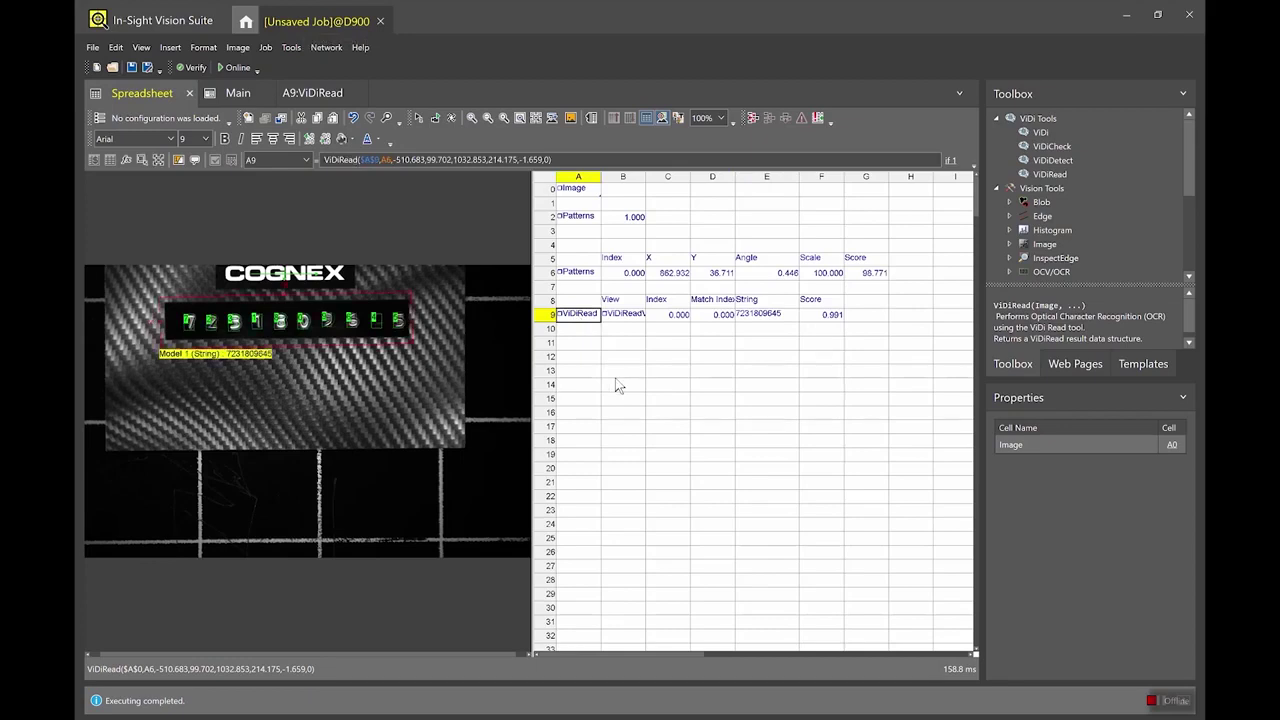
# - Trigger two further images, check the ViDiRead results against the card, and hide the graphics by selecting an empty cell
pyautogui.click(421, 118)
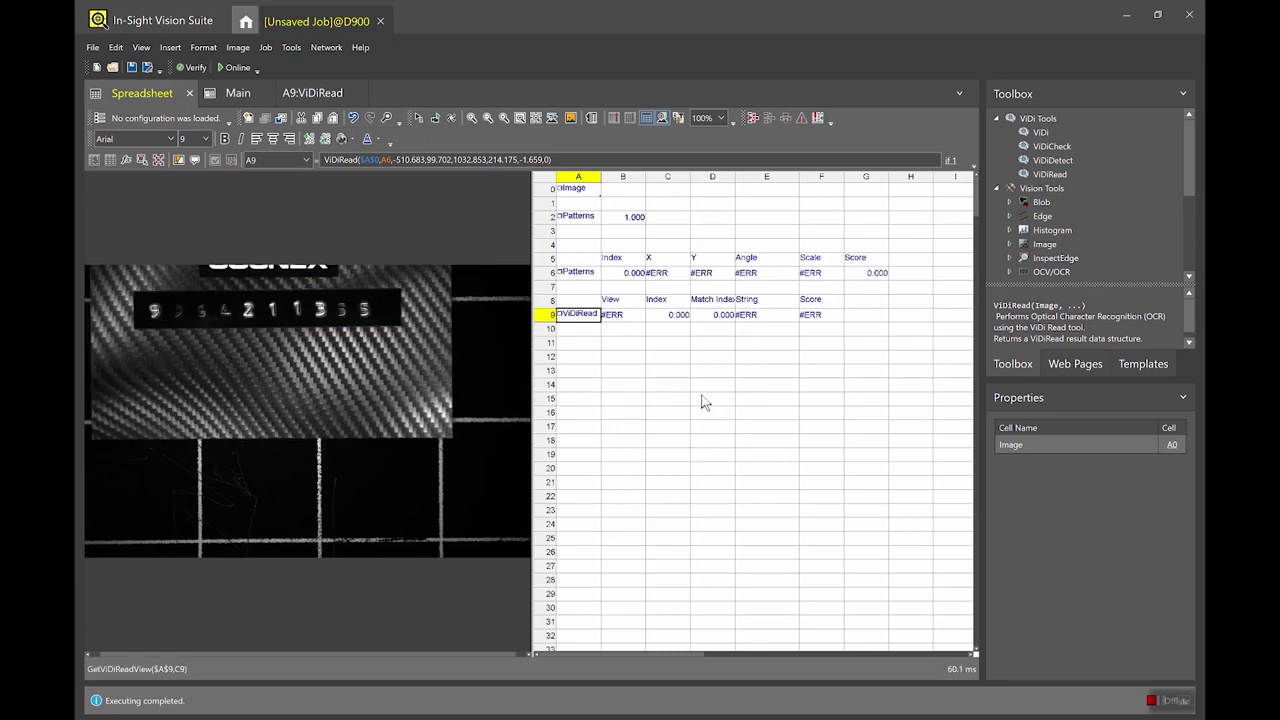
pyautogui.click(421, 118)
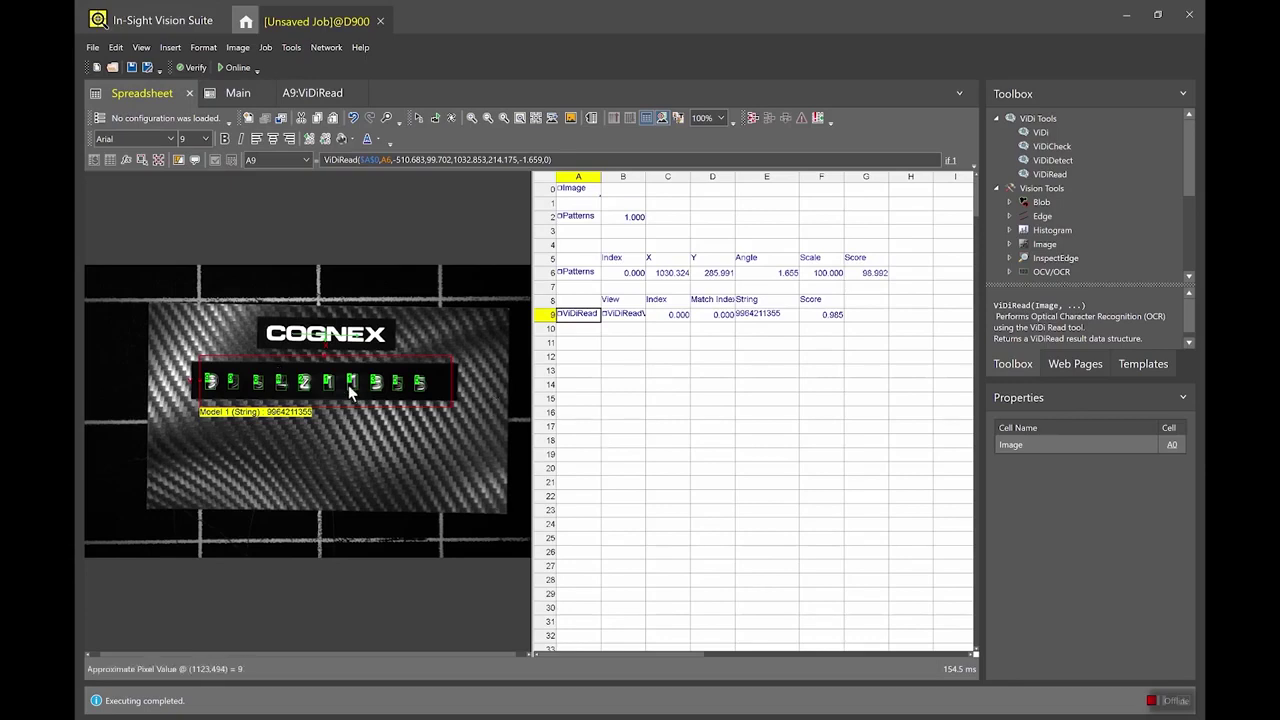
pyautogui.click(688, 401)
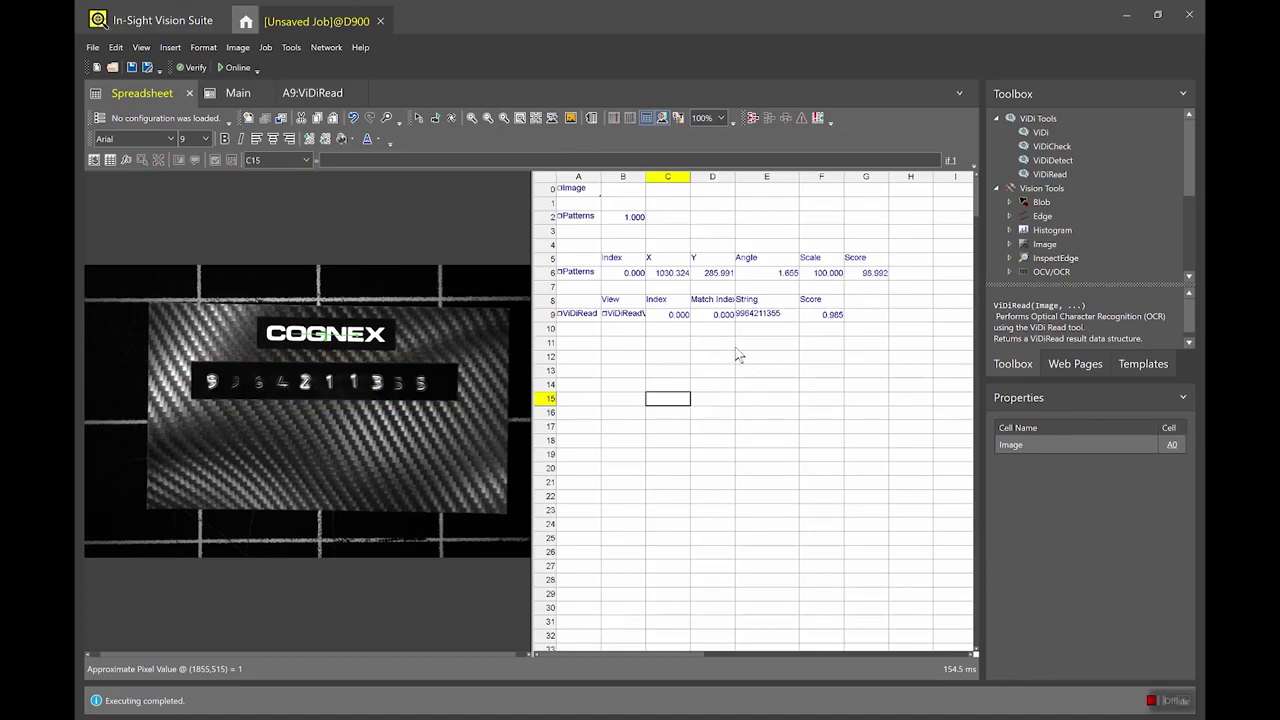
# - Open the Main web page and zoom it out to 70% to examine its whole layout
pyautogui.click(237, 95)
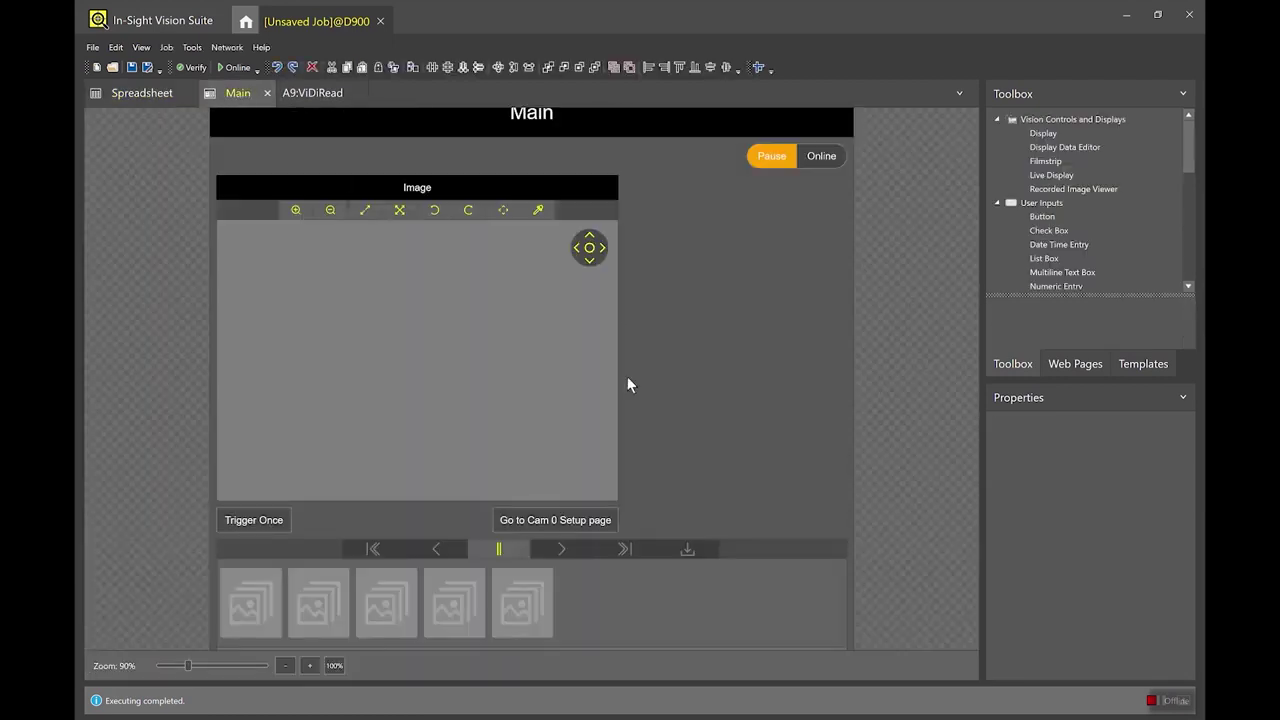
pyautogui.scroll(-2, 628, 385)
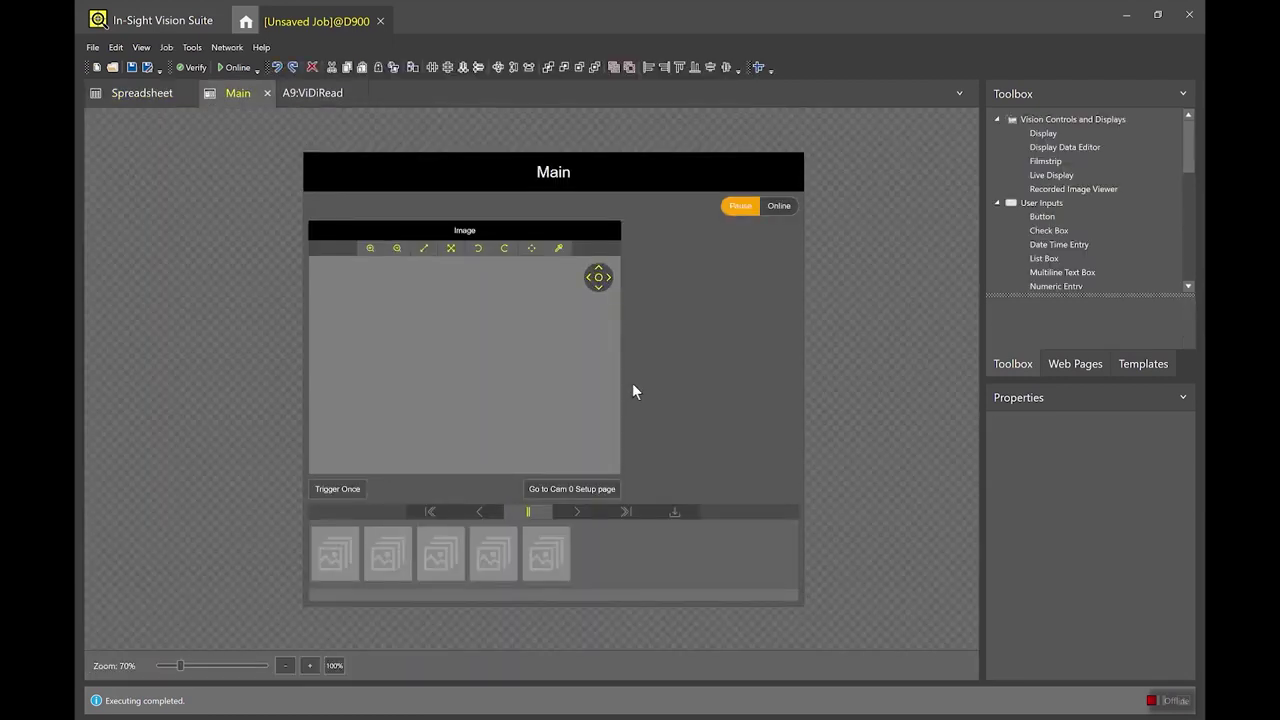
pyautogui.click(585, 342)
# - Return to the spreadsheet and publish the ViDiRead string result in cell E9 as a tag
pyautogui.click(139, 101)
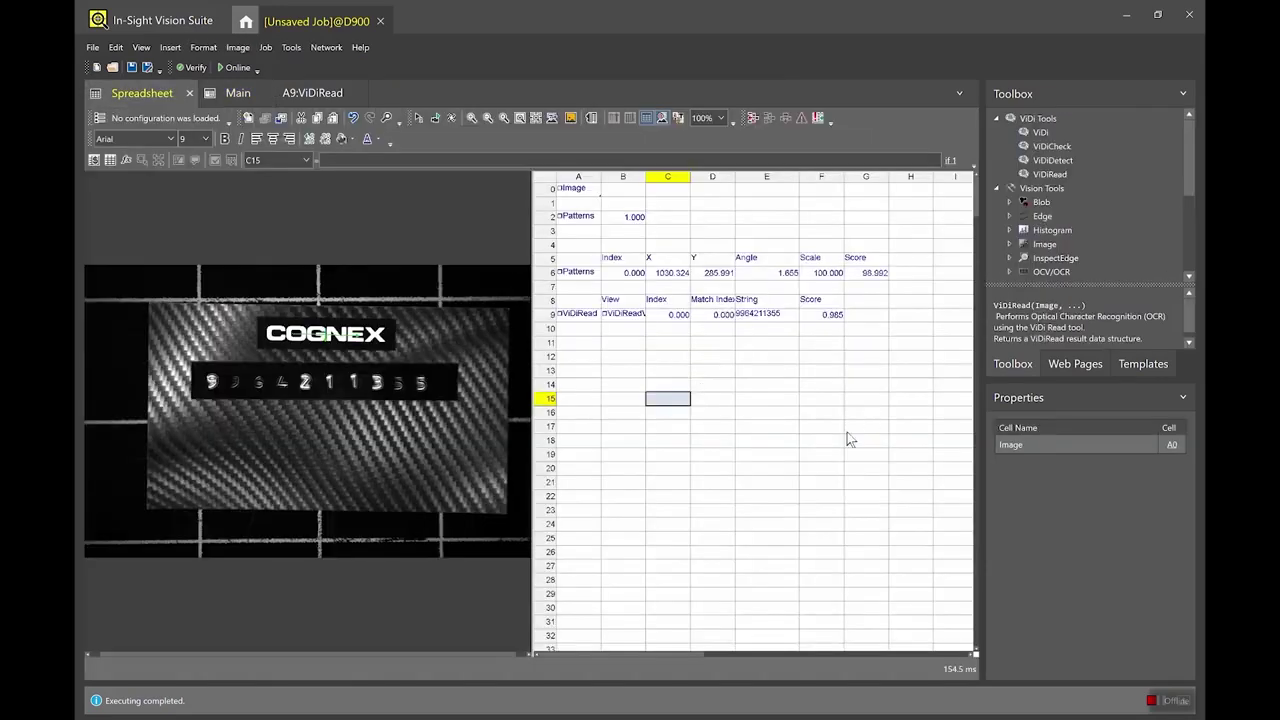
pyautogui.click(760, 333)
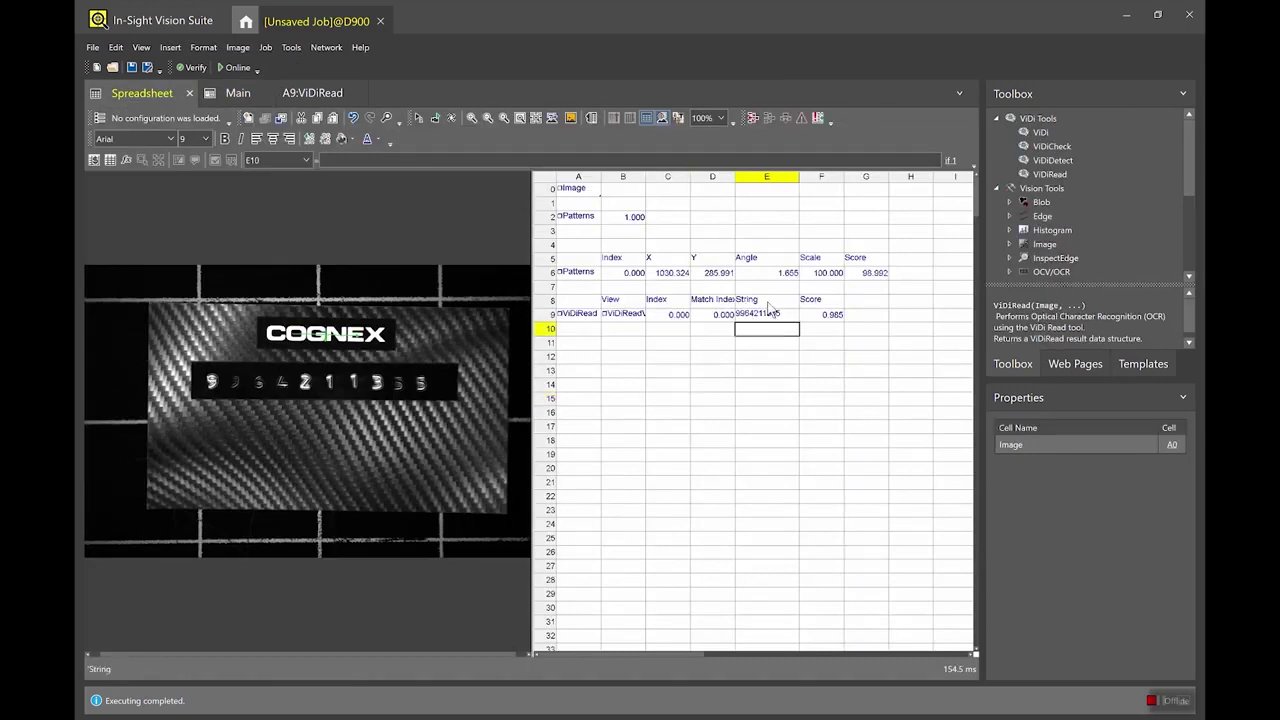
pyautogui.click(762, 315)
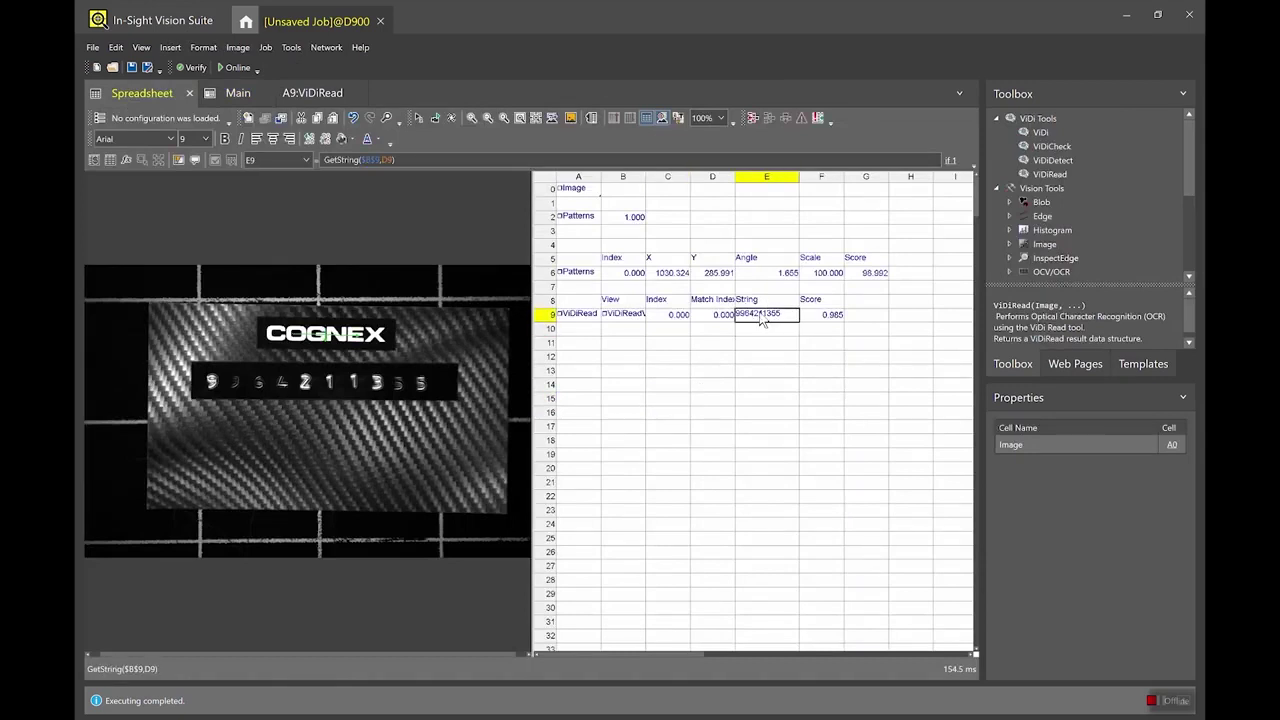
pyautogui.rightClick(760, 317)
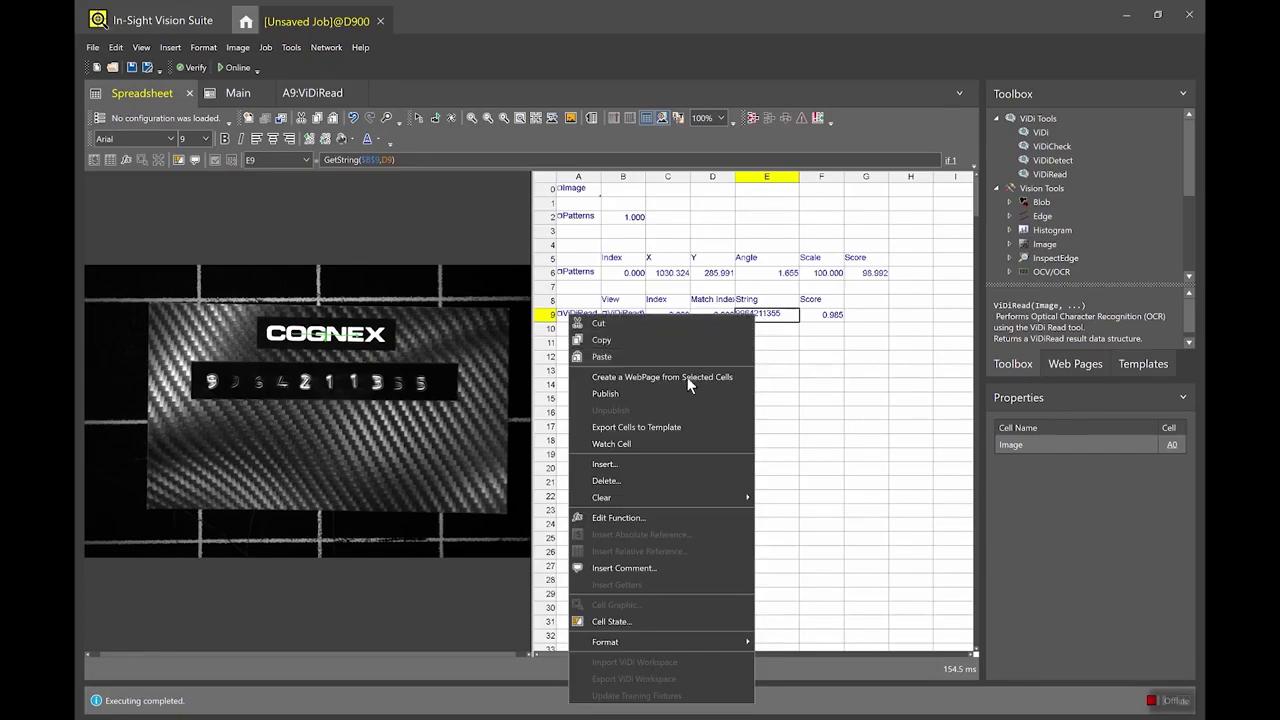
pyautogui.click(678, 392)
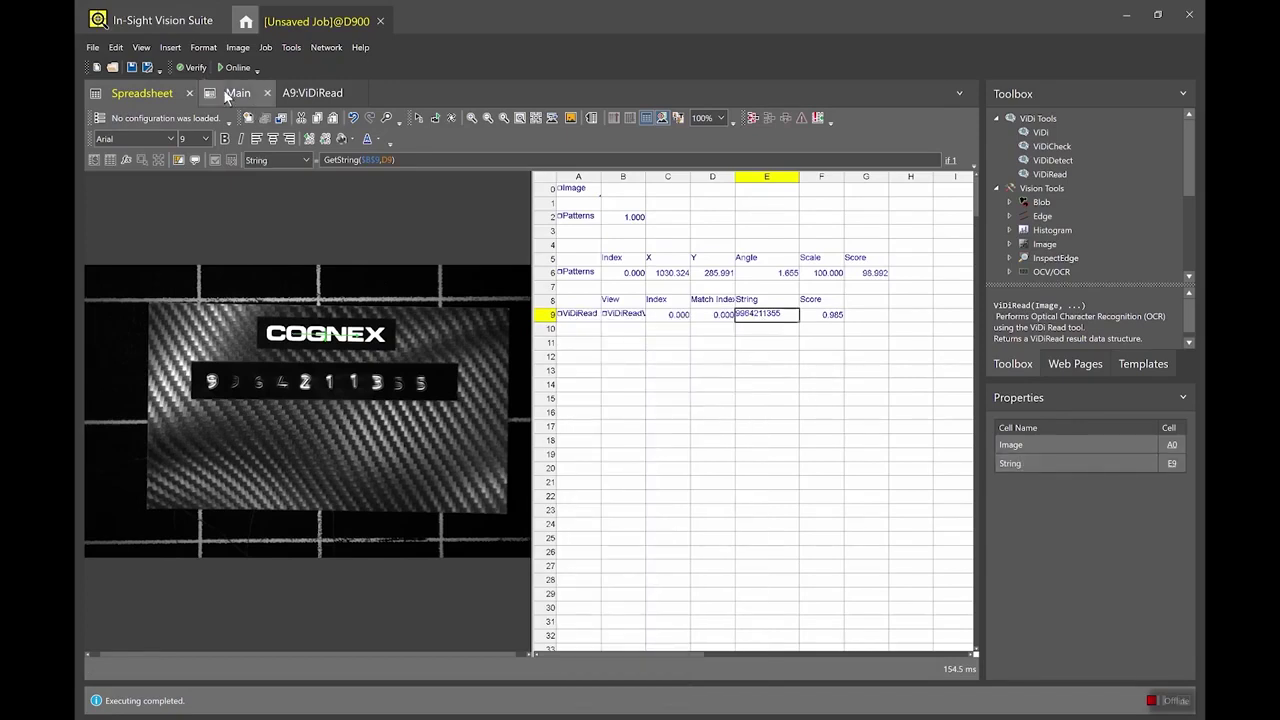
# - Reopen the Main page, display the job's tags and locate the published spreadsheet tags under InspectionTask
pyautogui.click(230, 93)
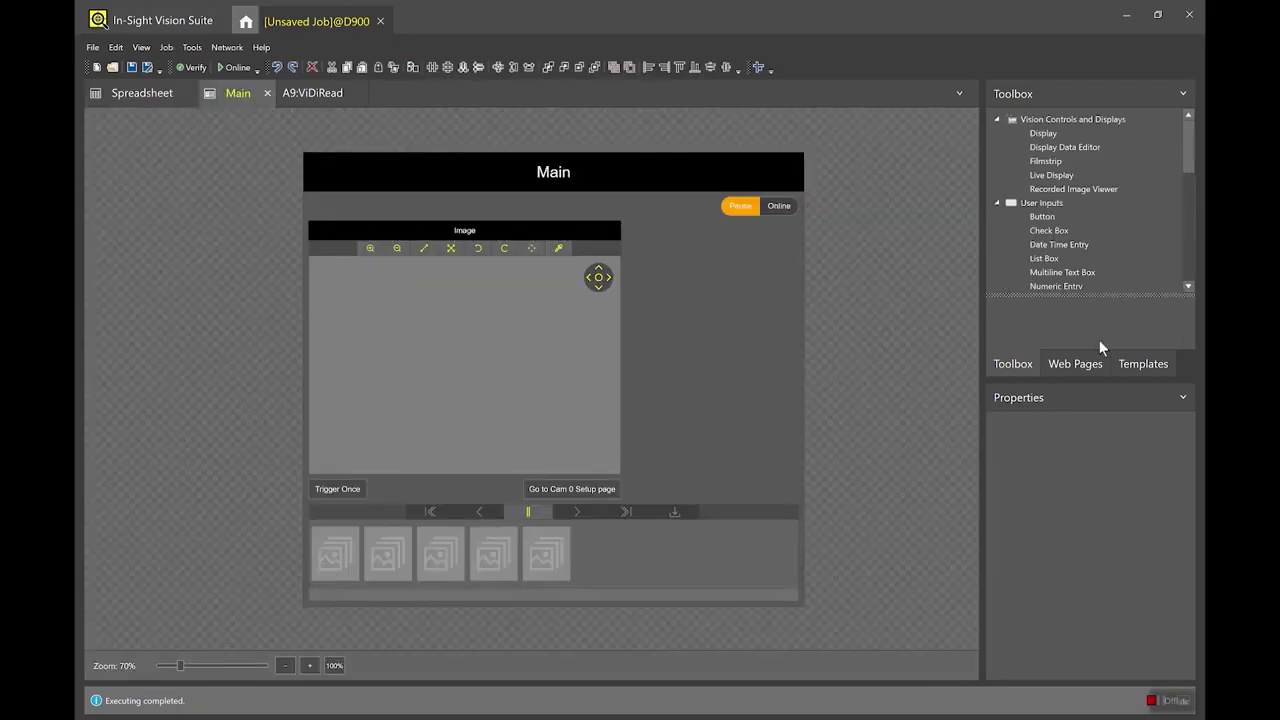
pyautogui.click(142, 47)
pyautogui.click(133, 163)
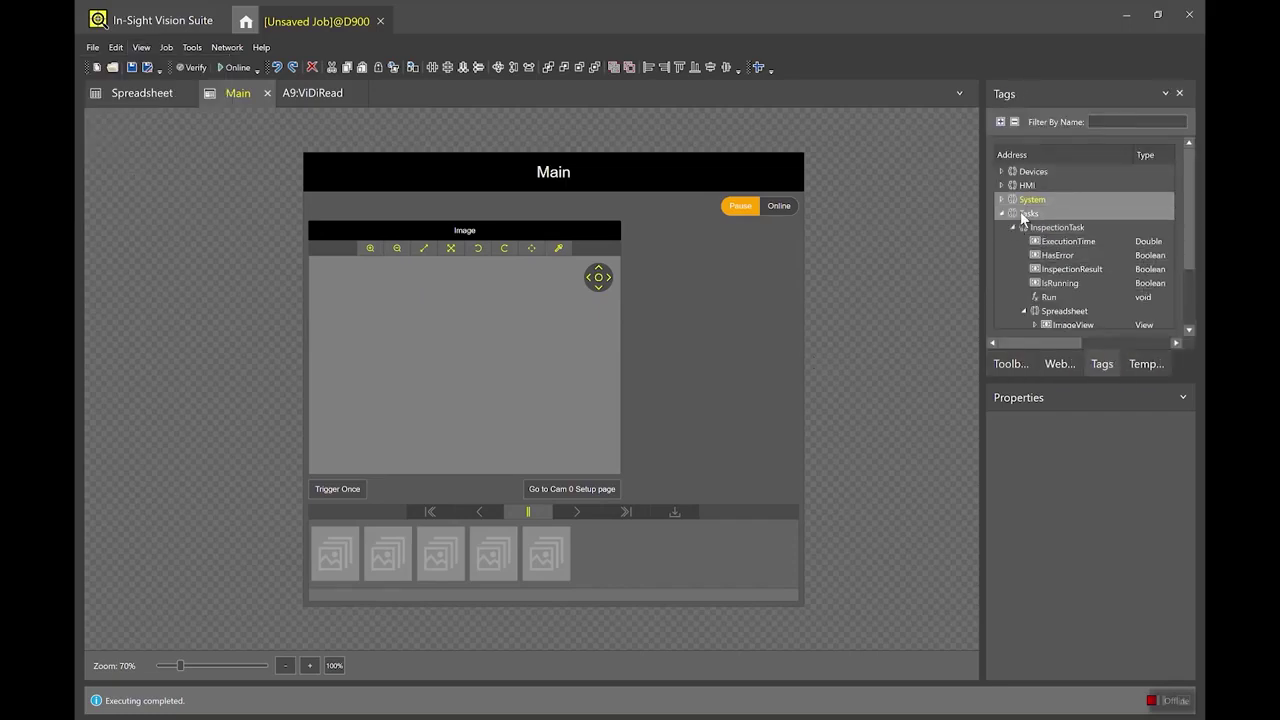
pyautogui.moveTo(1187, 251); pyautogui.dragTo(1185, 293)
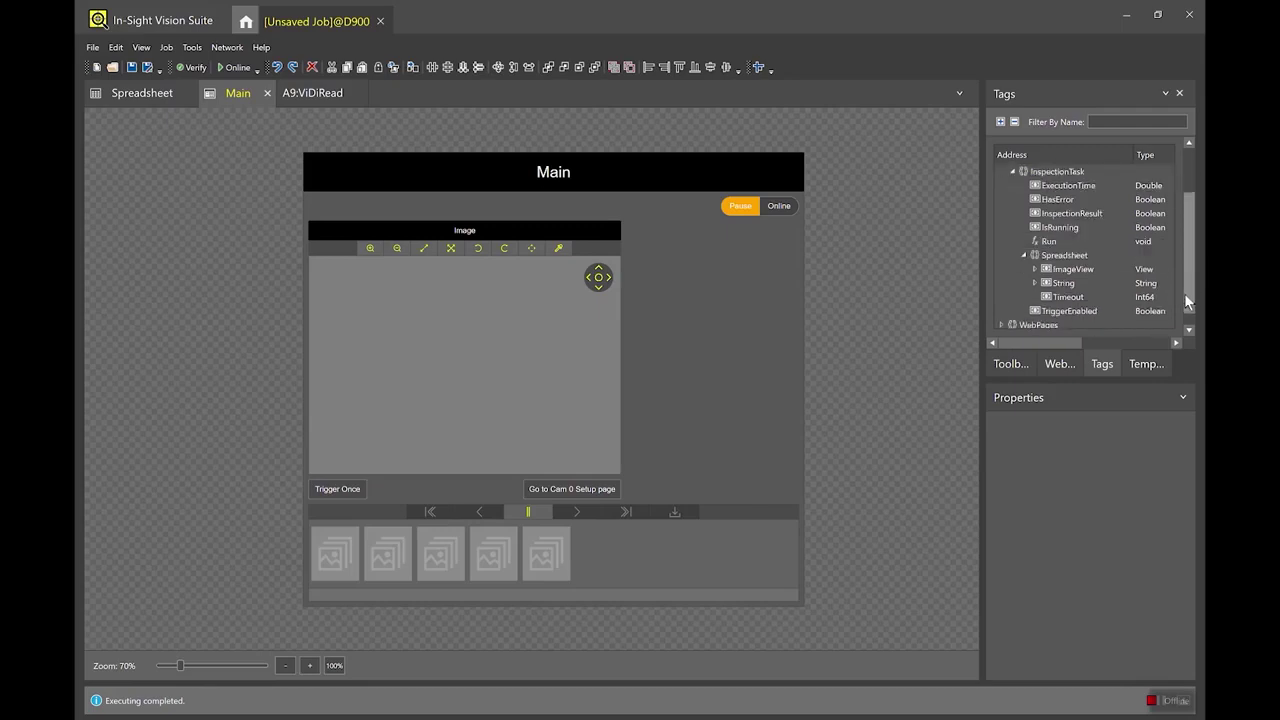
# - Add the String tag to the Main page beside the image display, just below the Pause/Online switch
pyautogui.click(1070, 283)
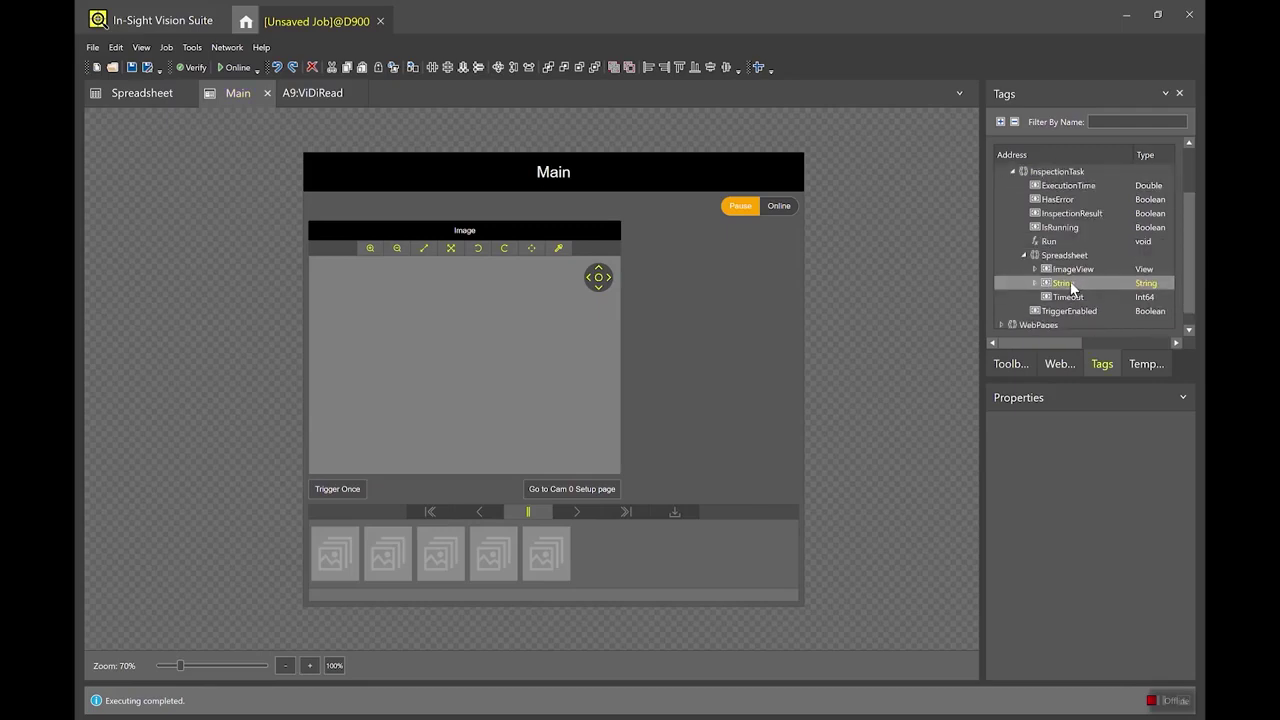
pyautogui.moveTo(1070, 281); pyautogui.dragTo(776, 312)
pyautogui.click(738, 253)
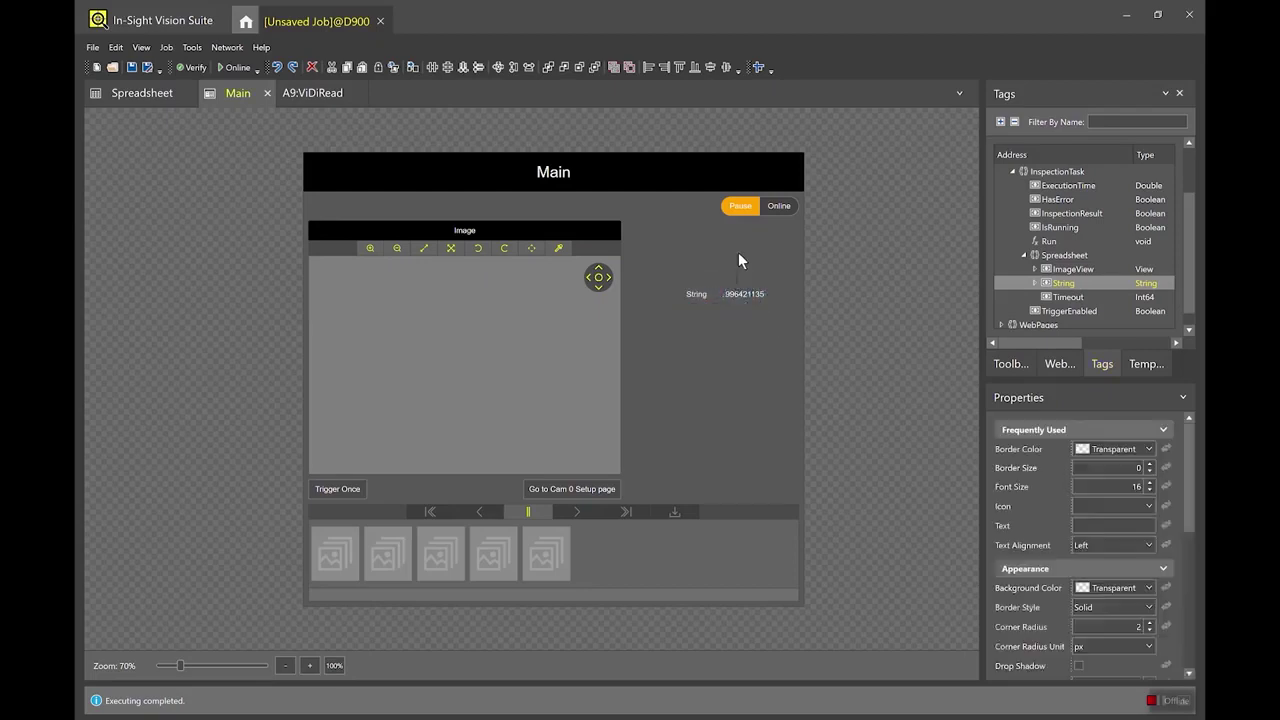
pyautogui.moveTo(678, 270); pyautogui.dragTo(773, 268)
pyautogui.click(765, 301)
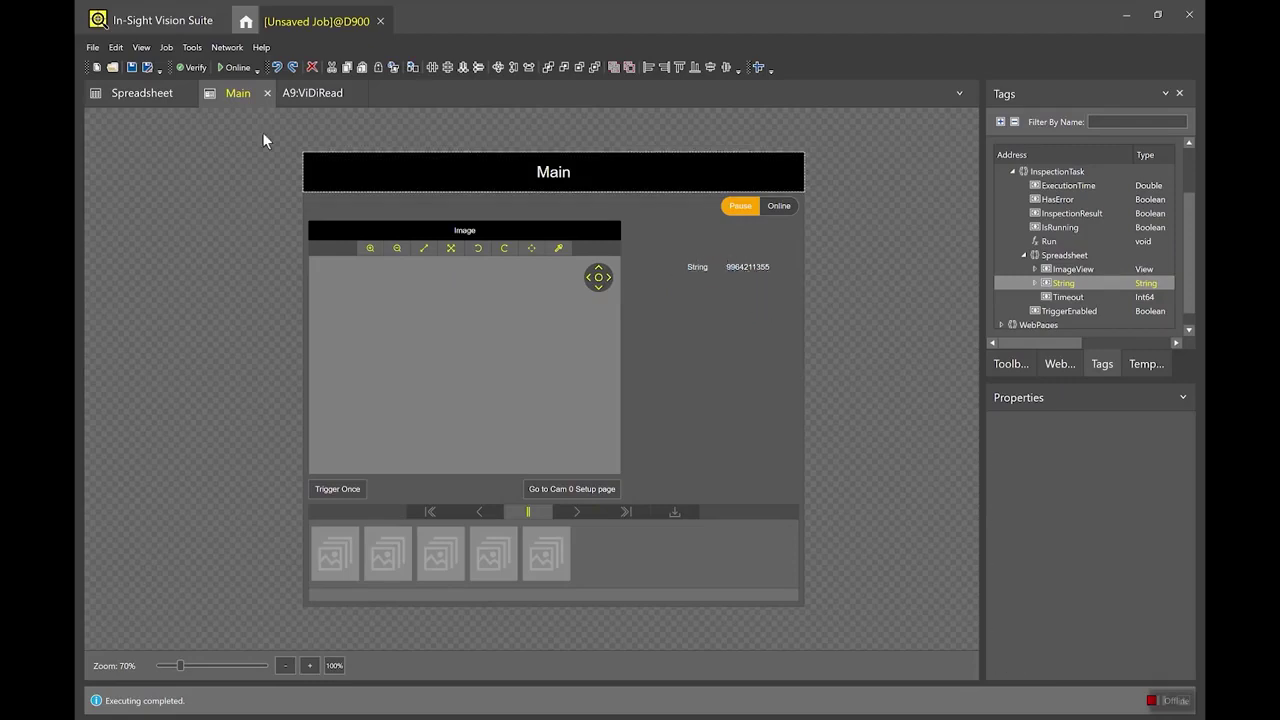
# - Insert the Show parameter of the ViDiRead tool in A9 into the spreadsheet as a linked list box control in cells A12 to A14
pyautogui.click(134, 93)
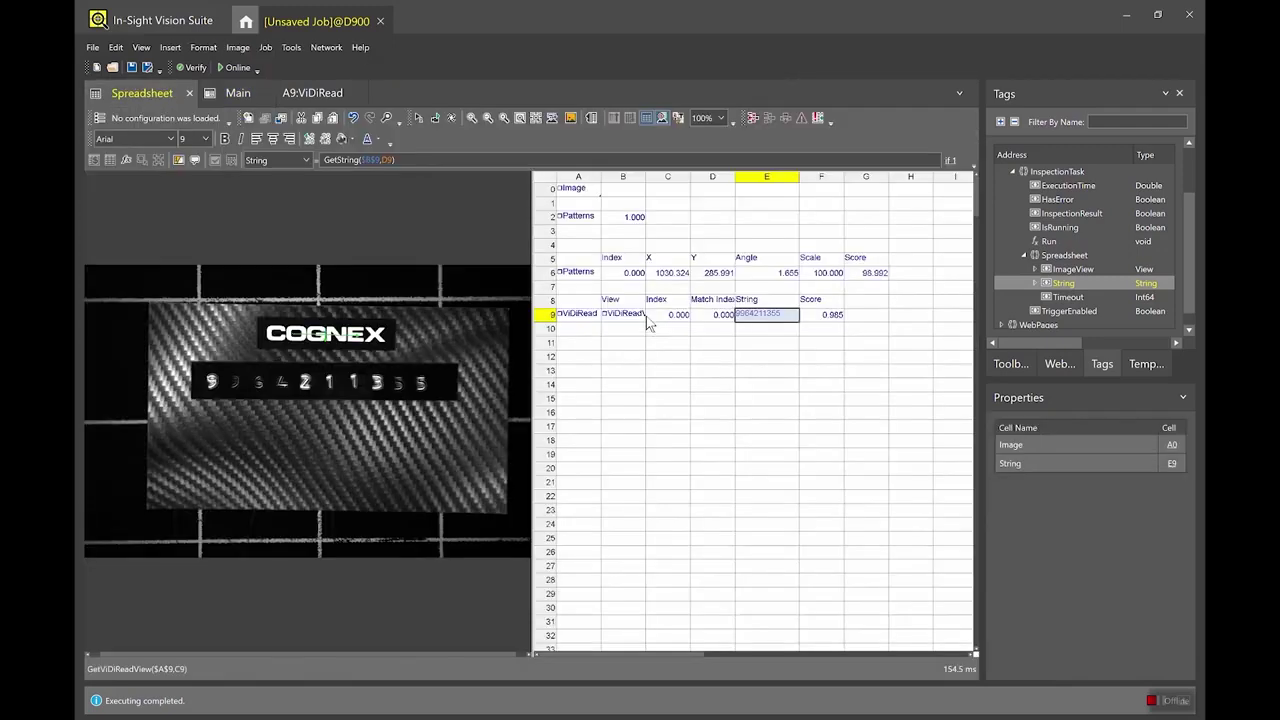
pyautogui.click(583, 320)
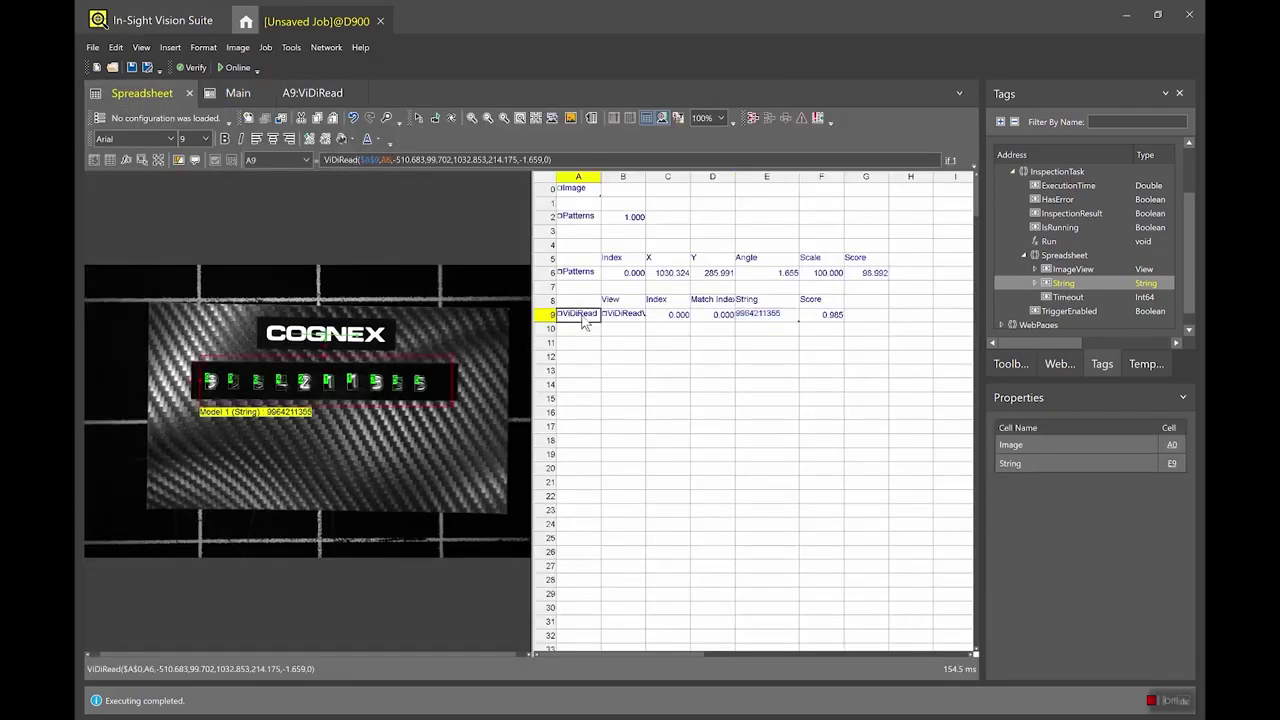
pyautogui.doubleClick(581, 315)
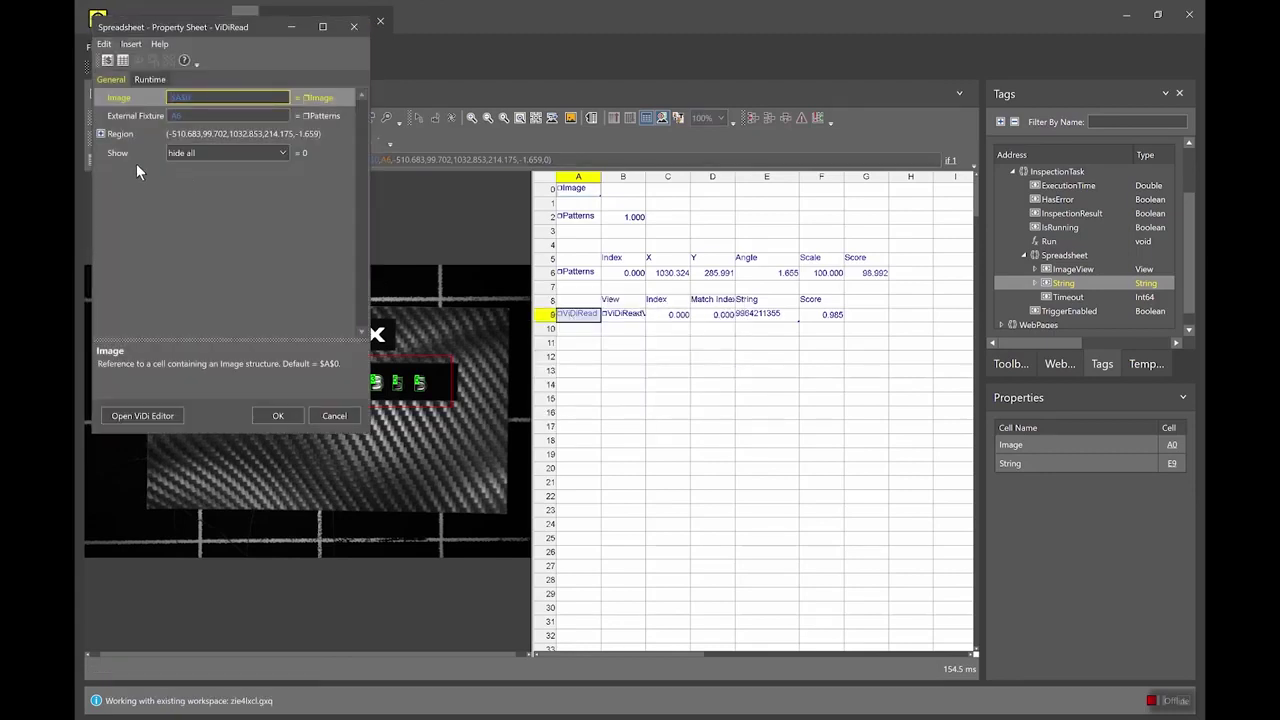
pyautogui.click(120, 155)
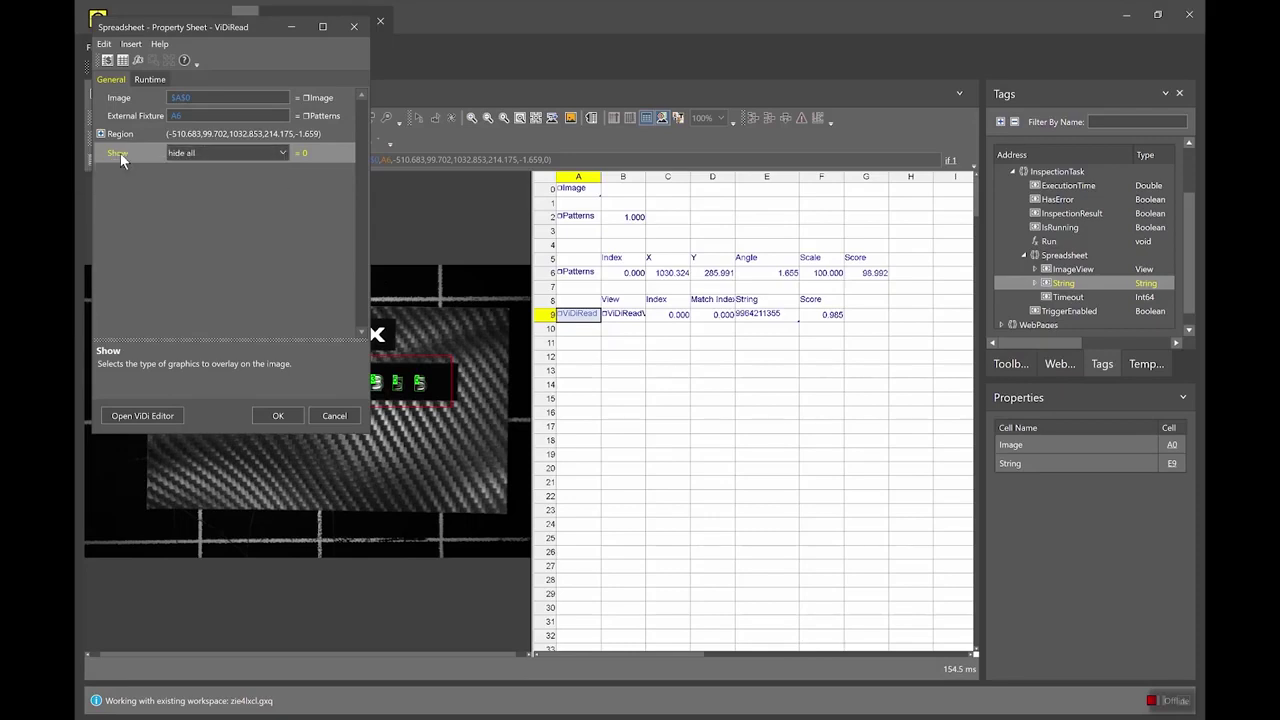
pyautogui.moveTo(586, 371); pyautogui.dragTo(581, 358)
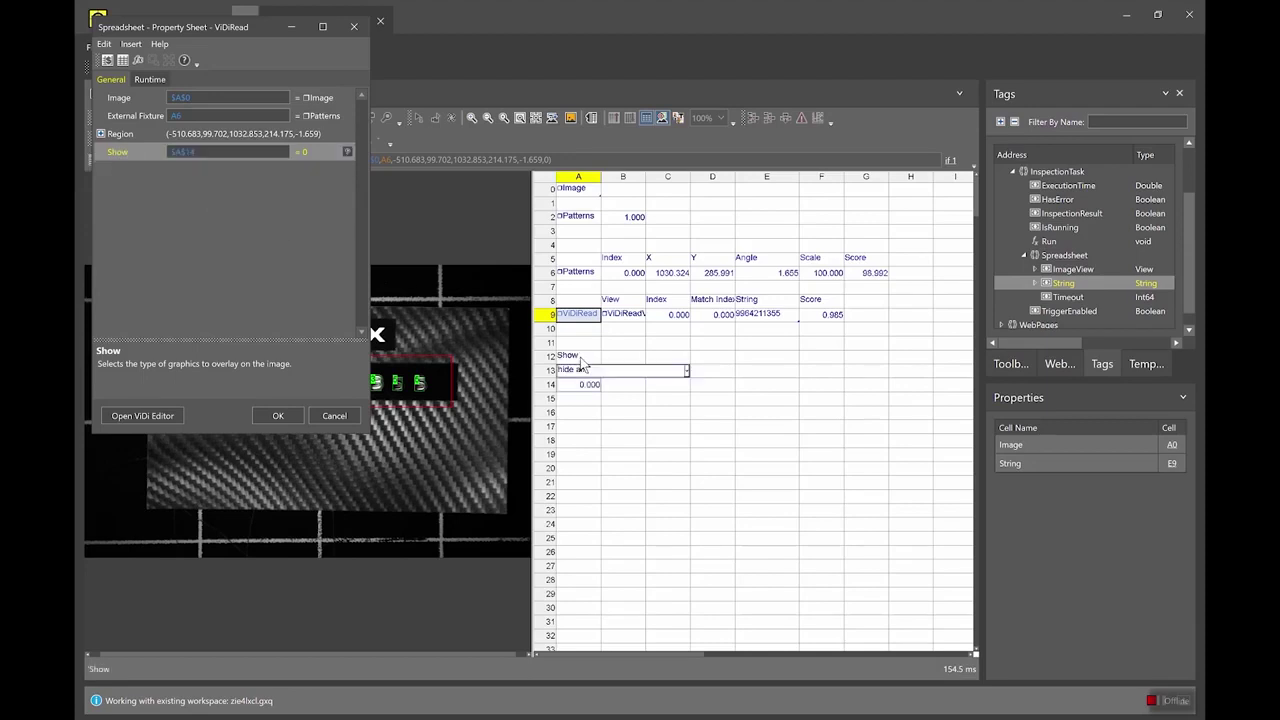
pyautogui.click(290, 412)
# - Publish the Show list box in cell A13 as a tag
pyautogui.click(580, 372)
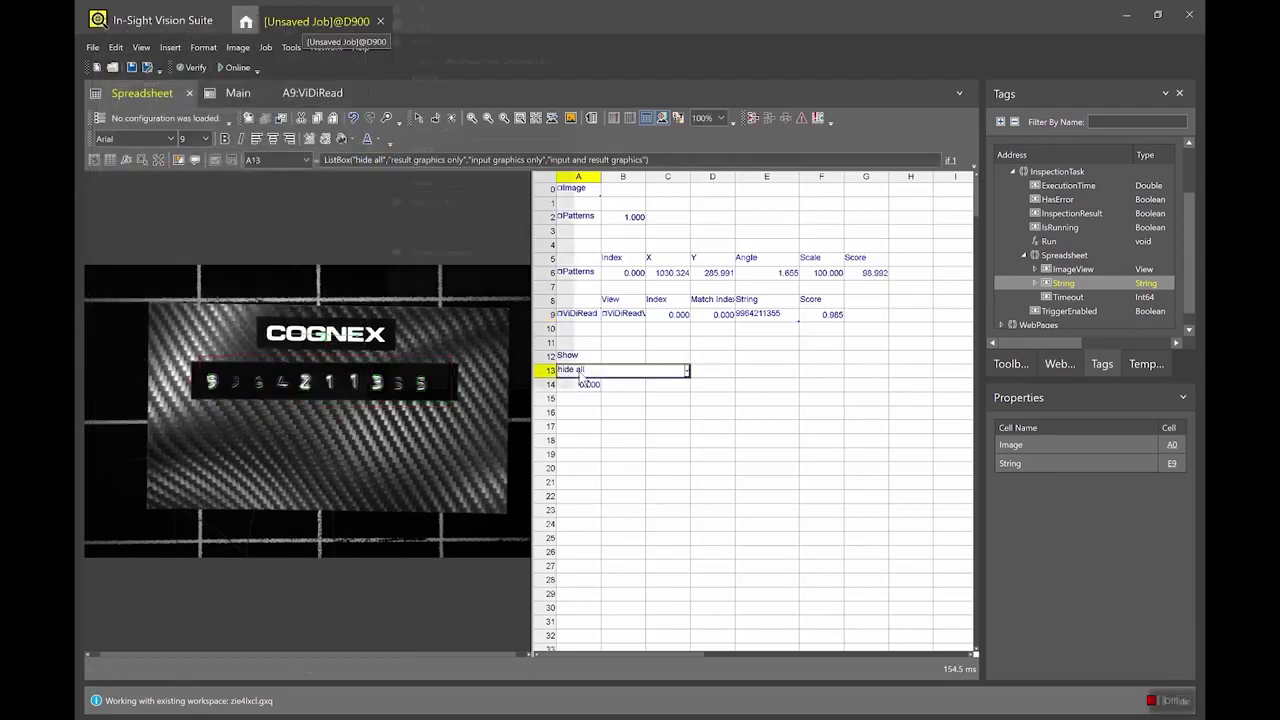
pyautogui.rightClick(578, 374)
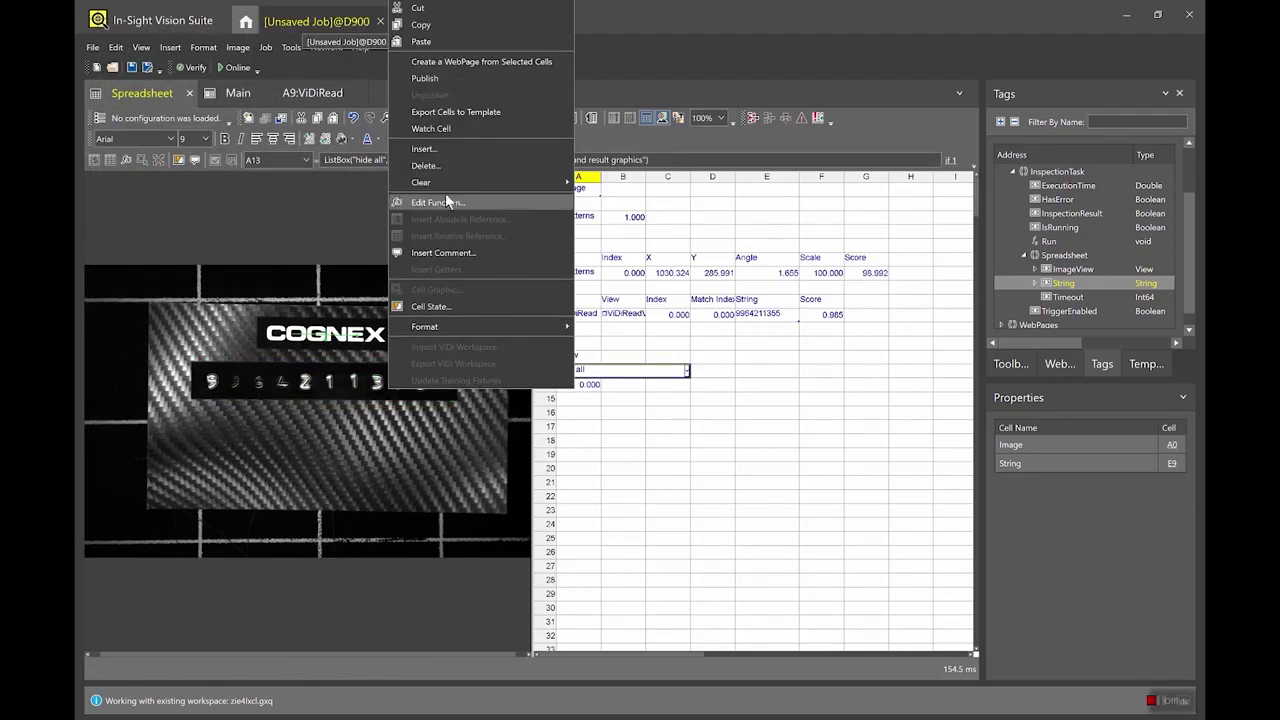
pyautogui.click(441, 84)
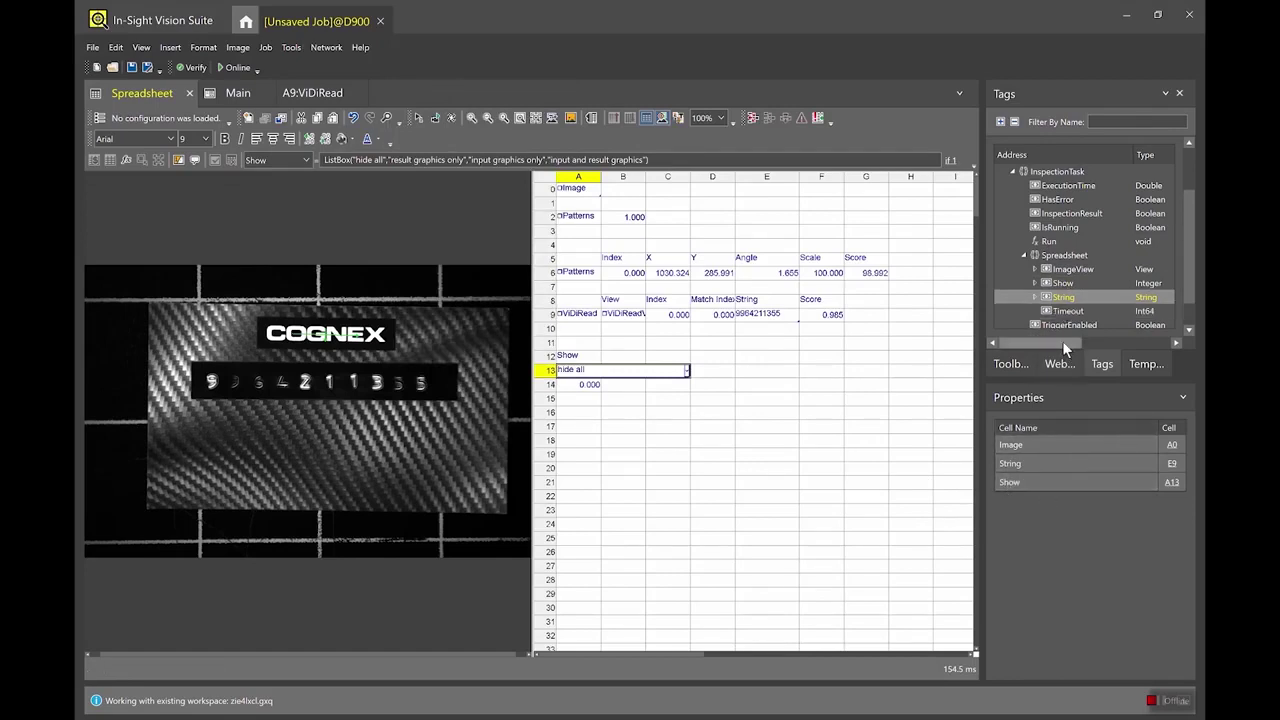
# - Add the Show tag to the Main page as a drop-down aligned directly below the String result
pyautogui.click(221, 95)
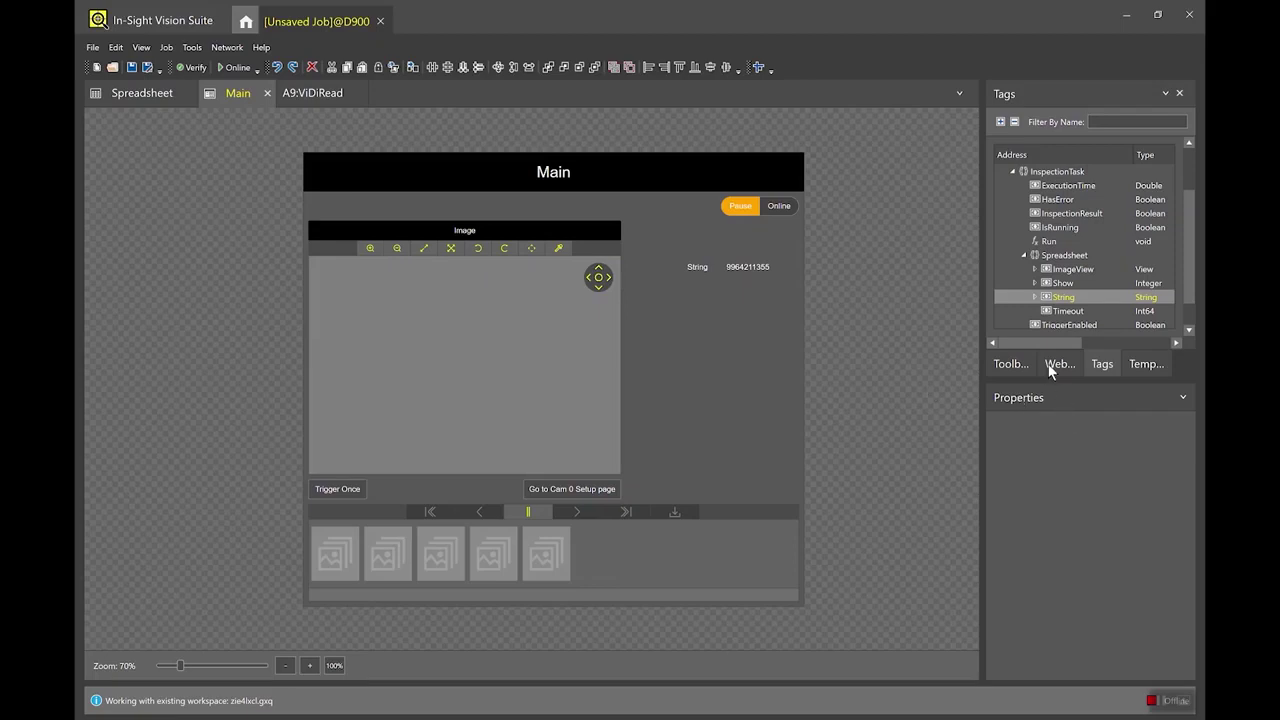
pyautogui.click(1065, 285)
pyautogui.moveTo(1066, 286); pyautogui.dragTo(823, 361)
pyautogui.moveTo(757, 321); pyautogui.dragTo(749, 288)
pyautogui.click(766, 340)
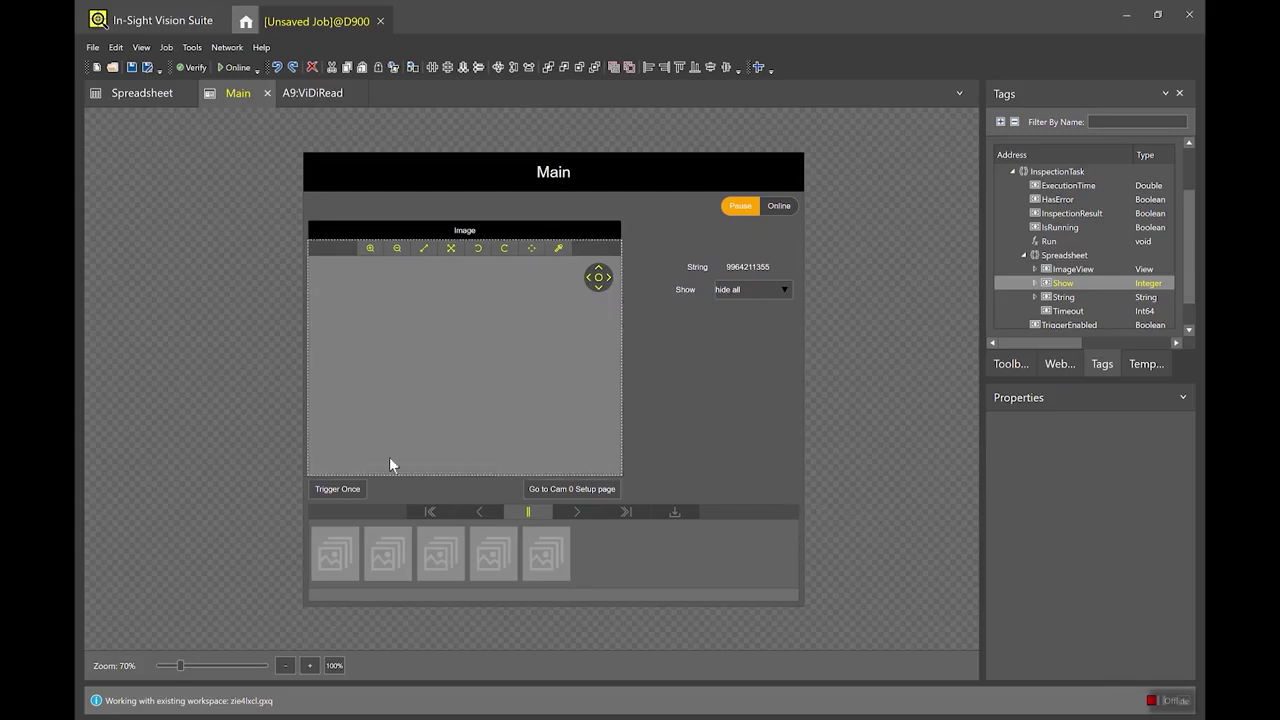
pyautogui.click(746, 563)
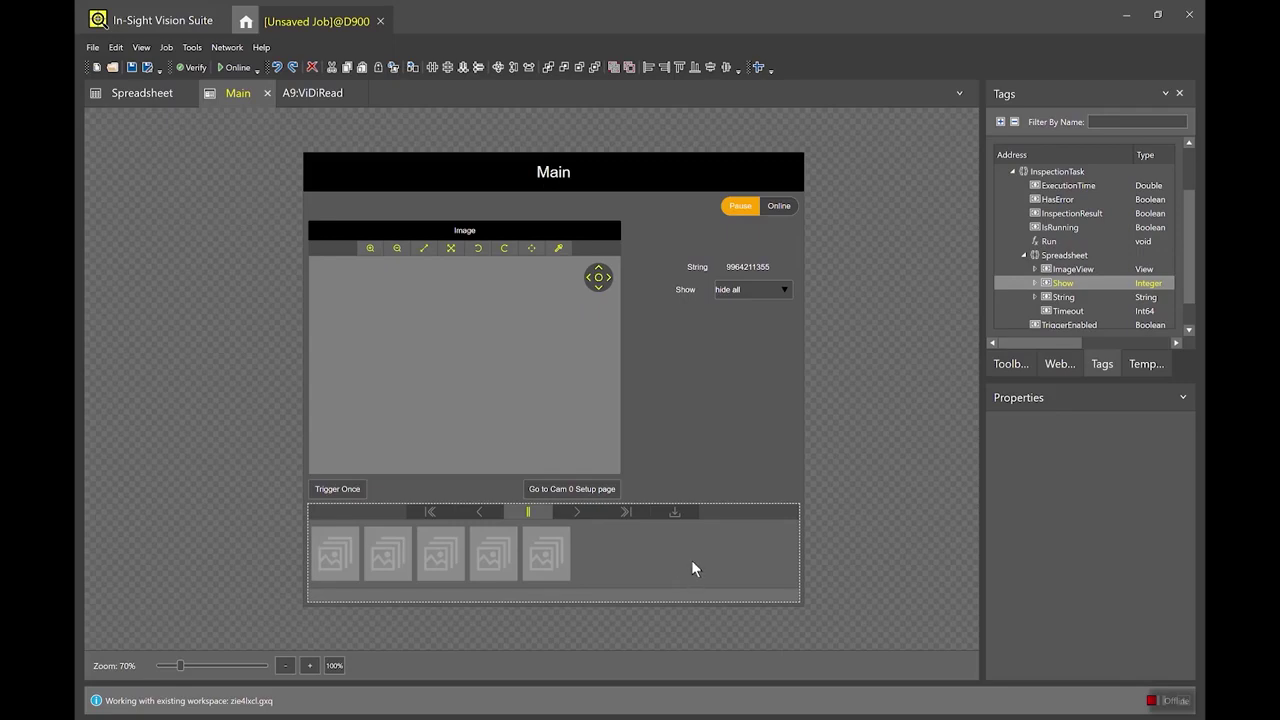
pyautogui.press('Escape')
# - In the spreadsheet, enter the formula getnfound(A6) in cell H6 to count the patterns found
pyautogui.click(140, 93)
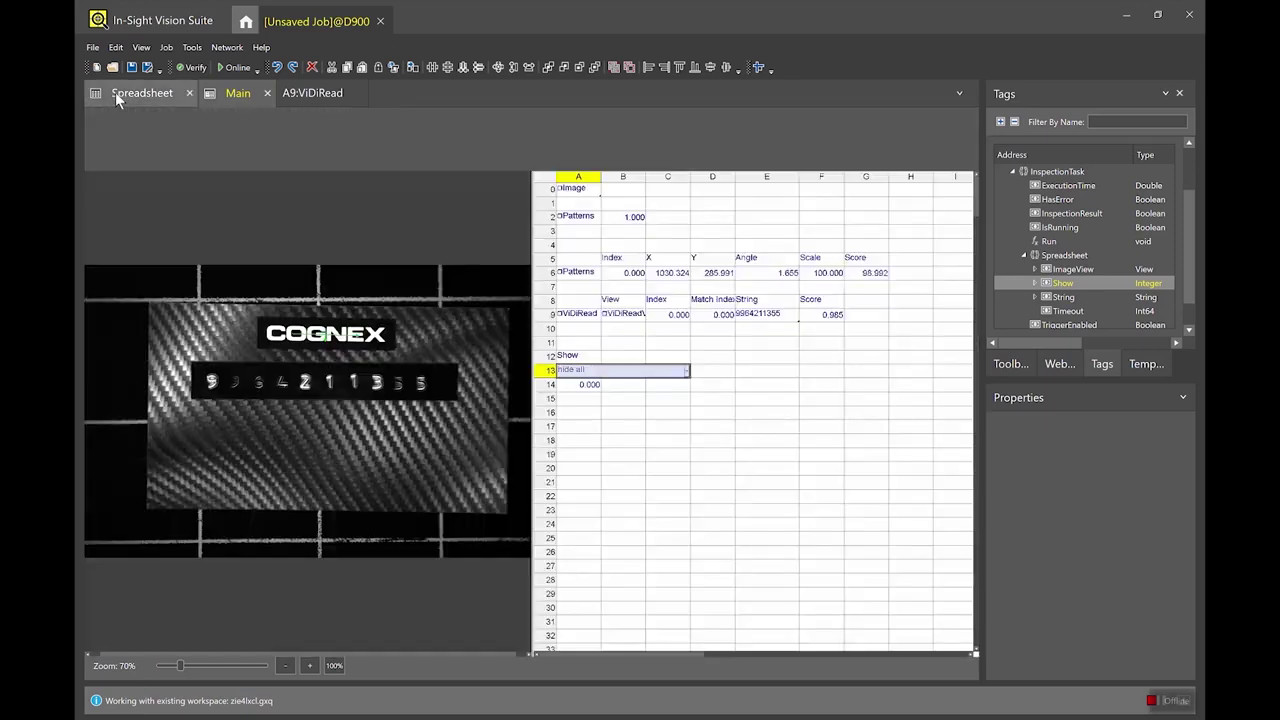
pyautogui.click(910, 273)
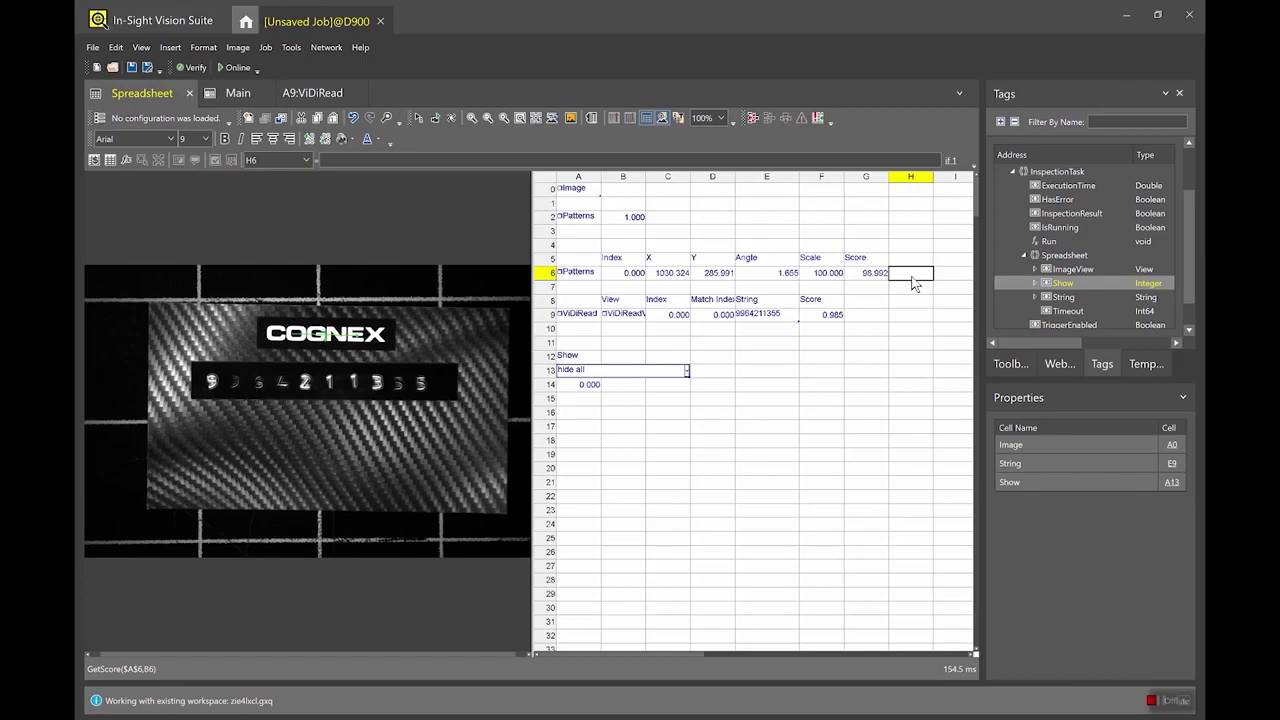
pyautogui.write('getnfound(')
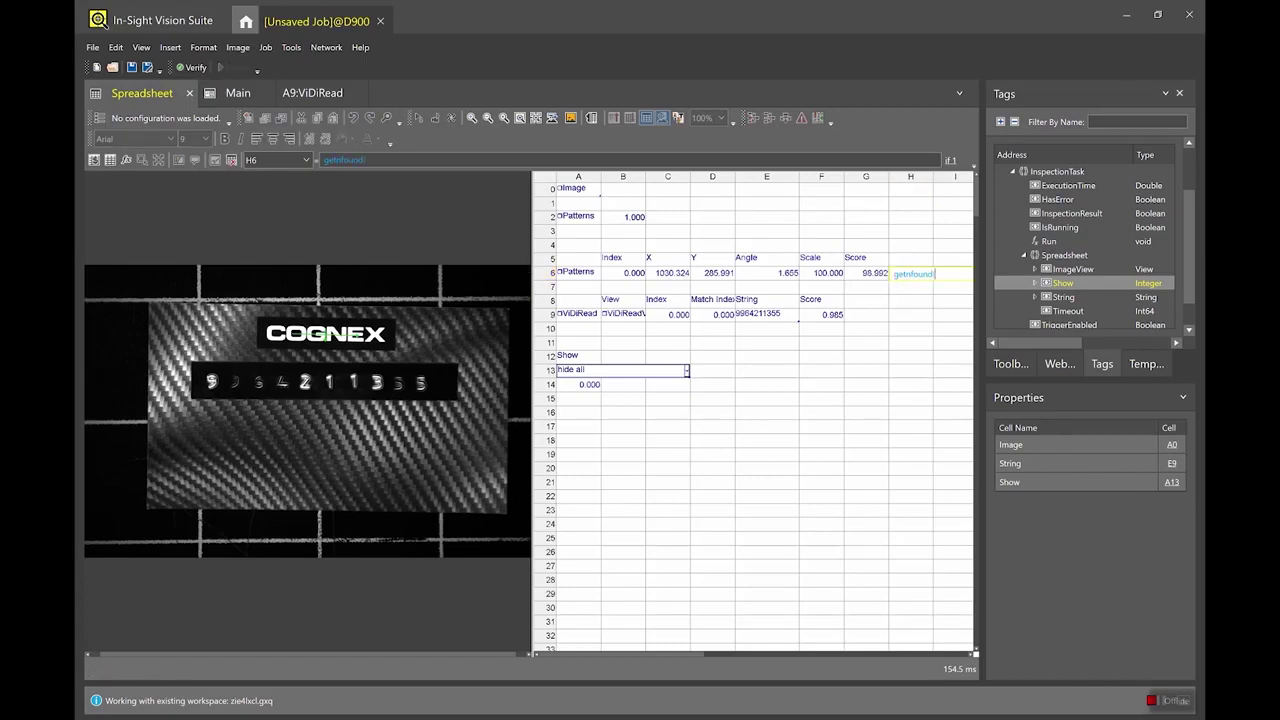
pyautogui.click(578, 277)
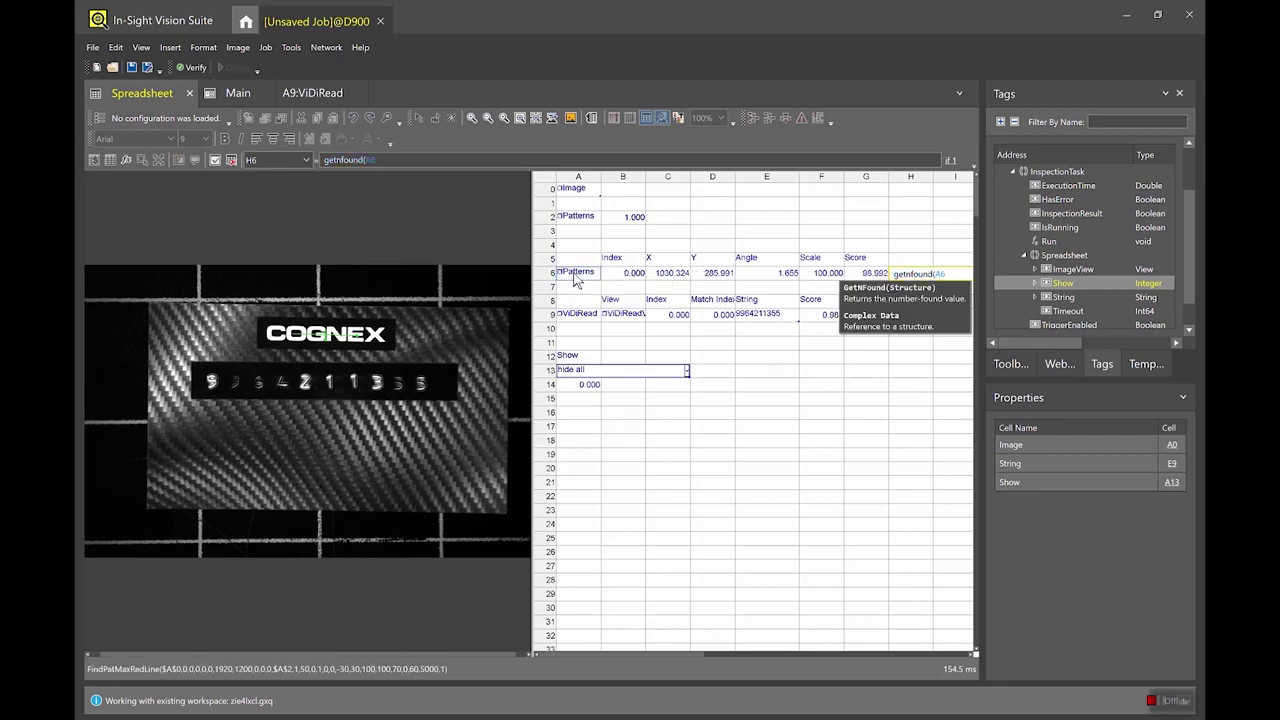
pyautogui.press('Return')
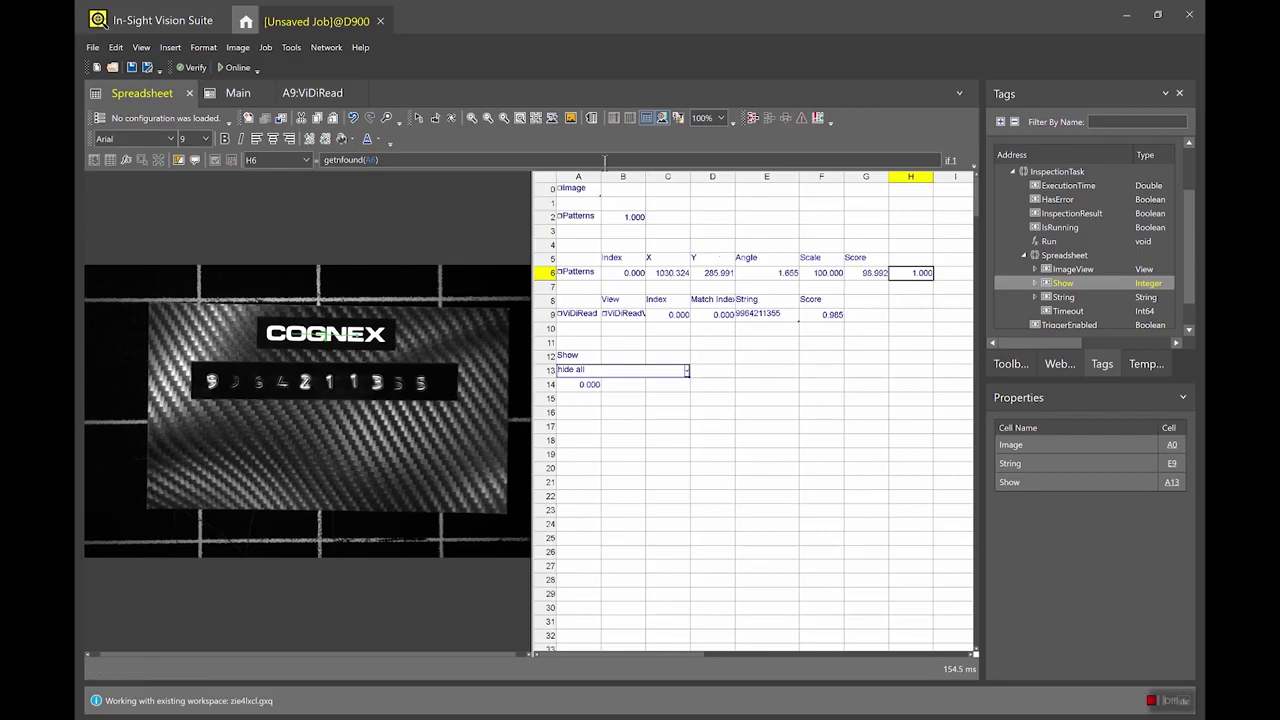
# - Acquire new images to test the pattern count in H6 with the card moved out of and back into view
pyautogui.click(426, 118)
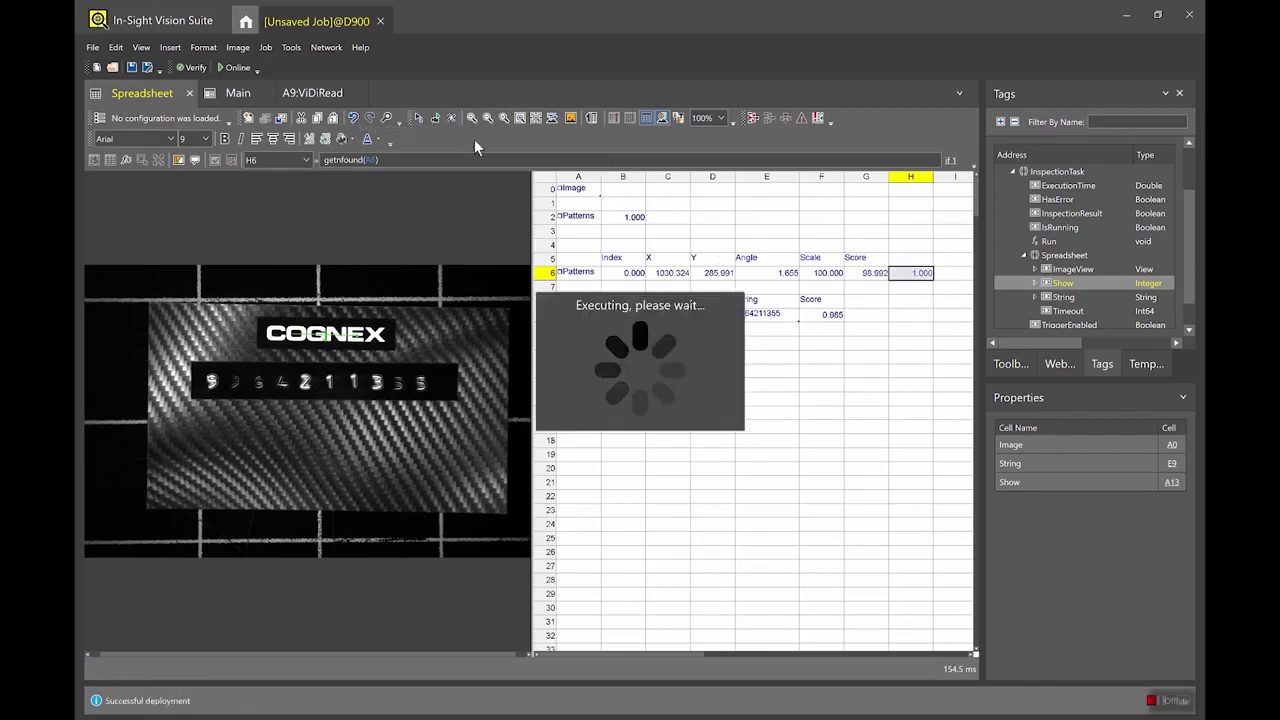
pyautogui.click(416, 119)
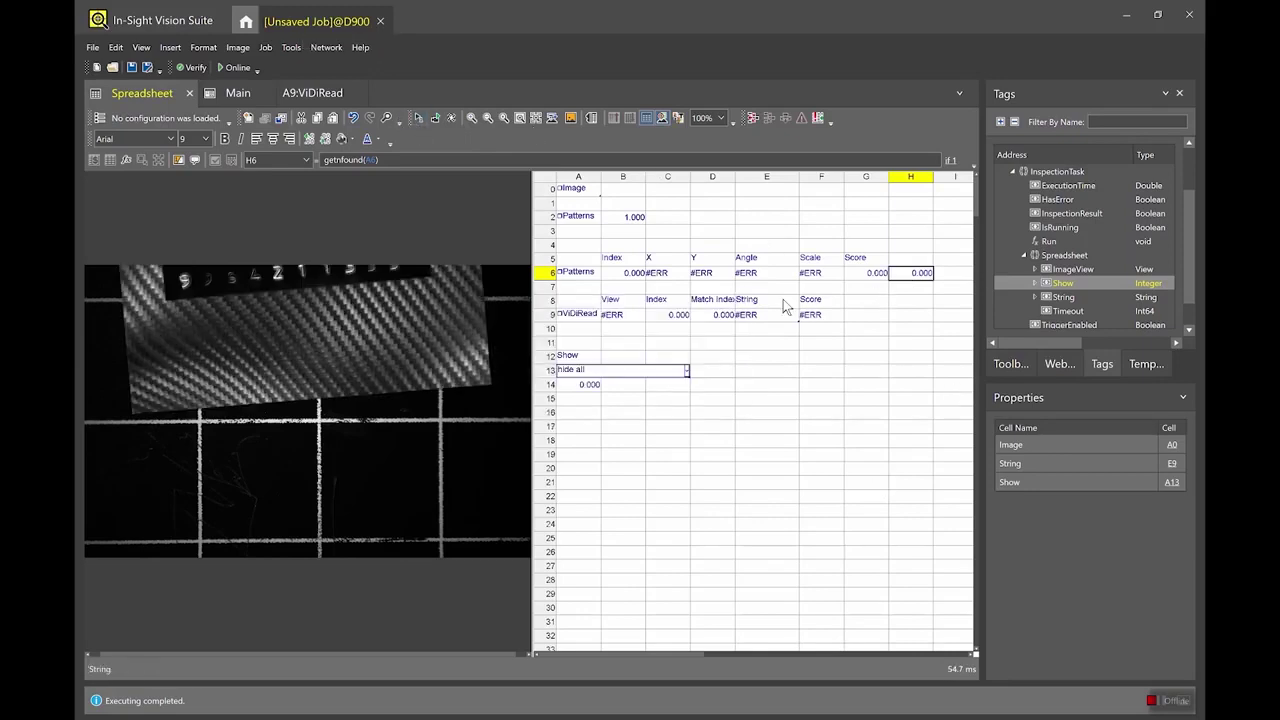
pyautogui.click(420, 118)
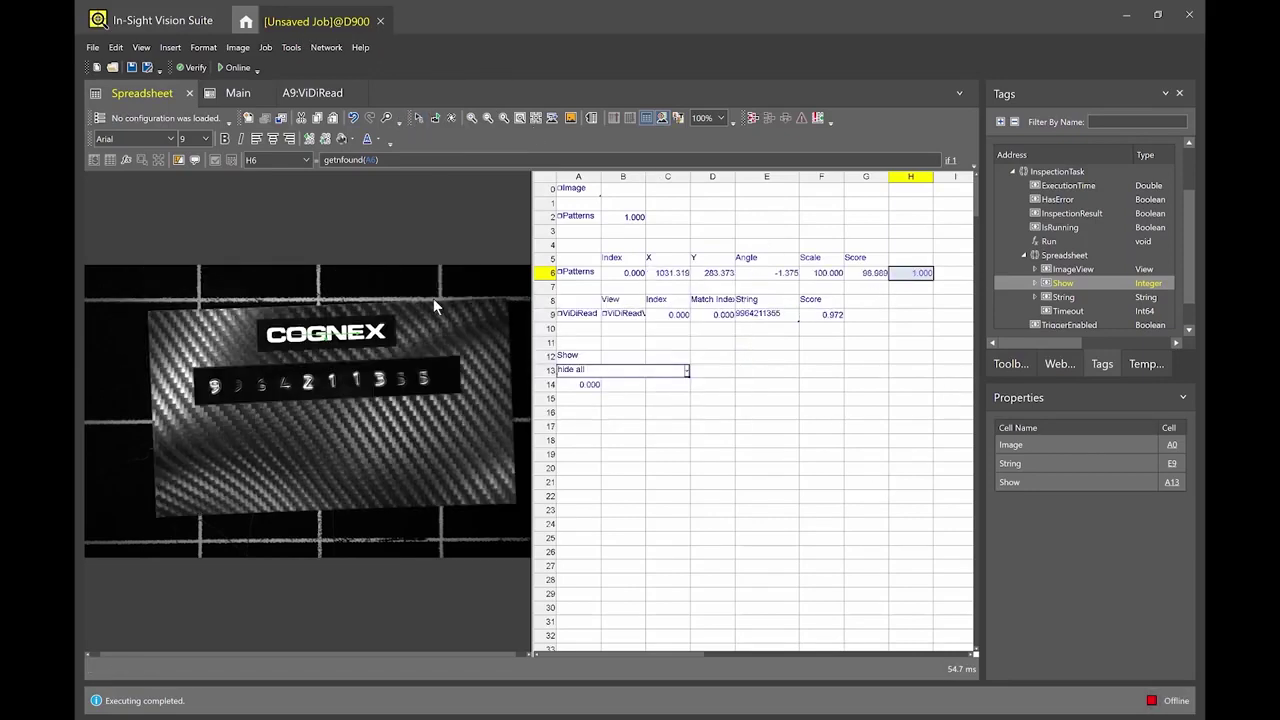
# - Make H6 the watch cell for the filmstrip, with the queue storing Pass and Fail Results
pyautogui.rightClick(907, 276)
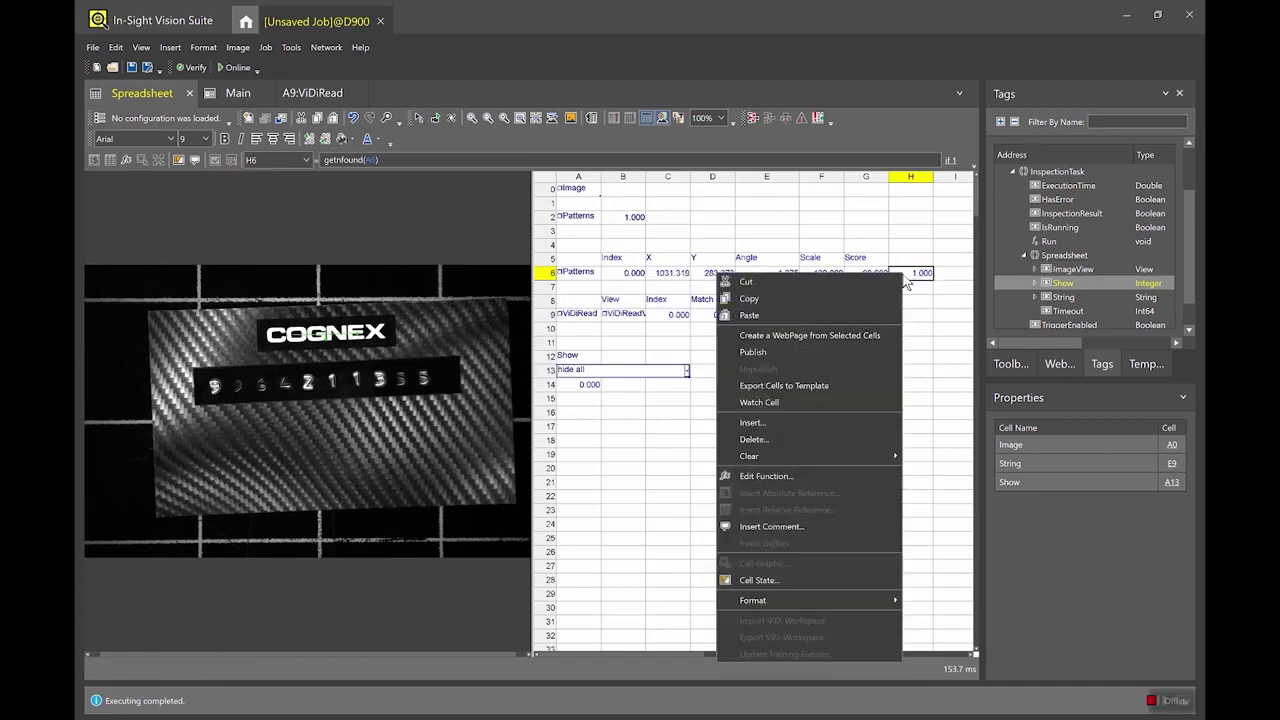
pyautogui.click(781, 402)
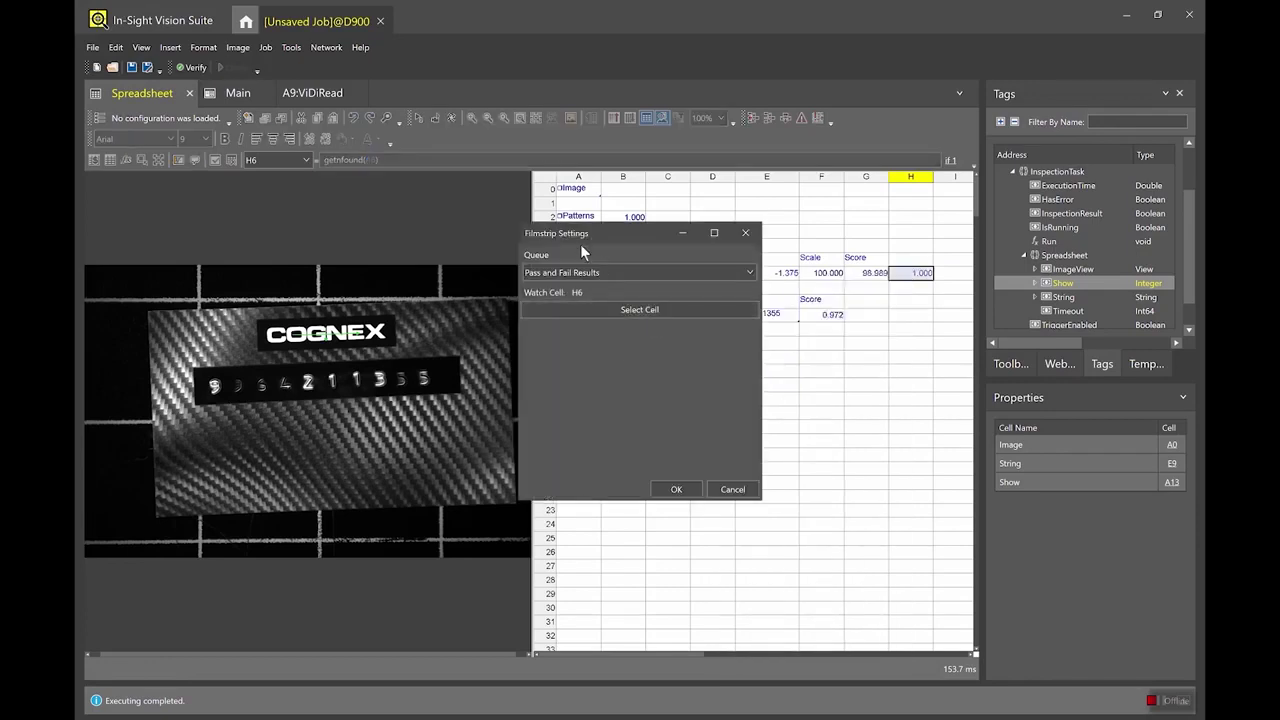
pyautogui.click(675, 489)
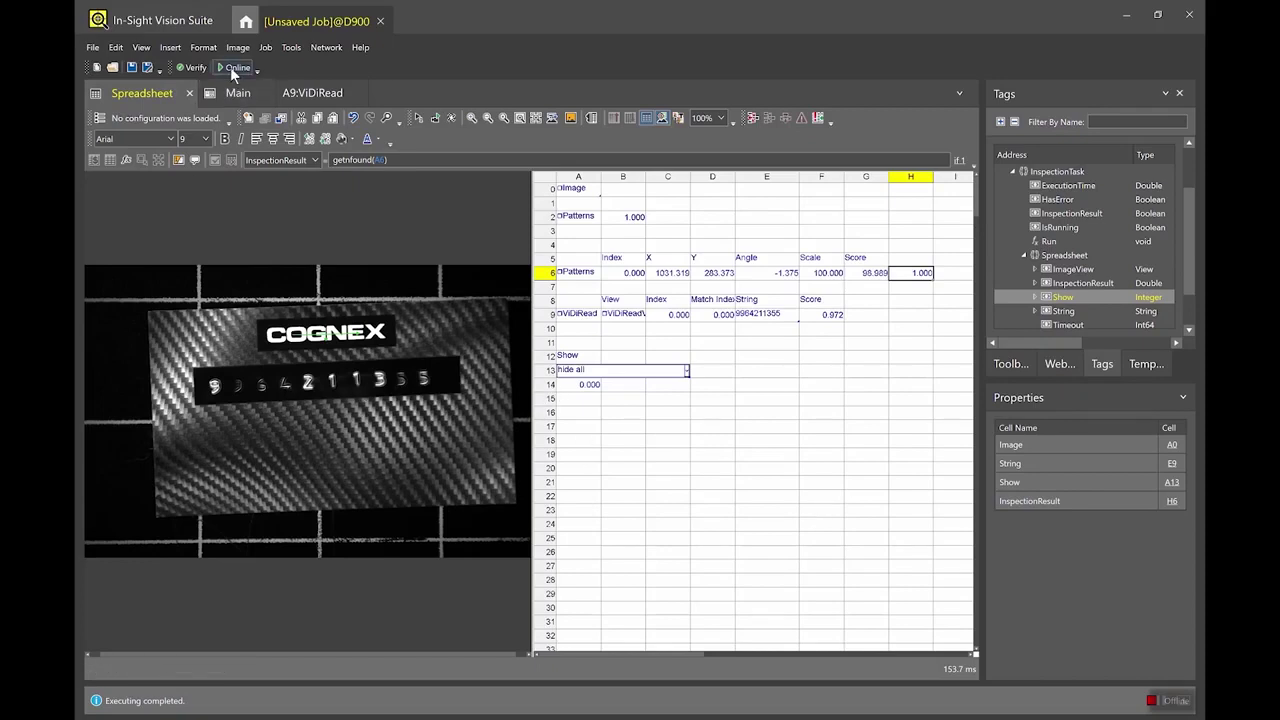
# - Bring the job online with the spreadsheet changes applied, and set Show on the Main page to result graphics only
pyautogui.click(234, 69)
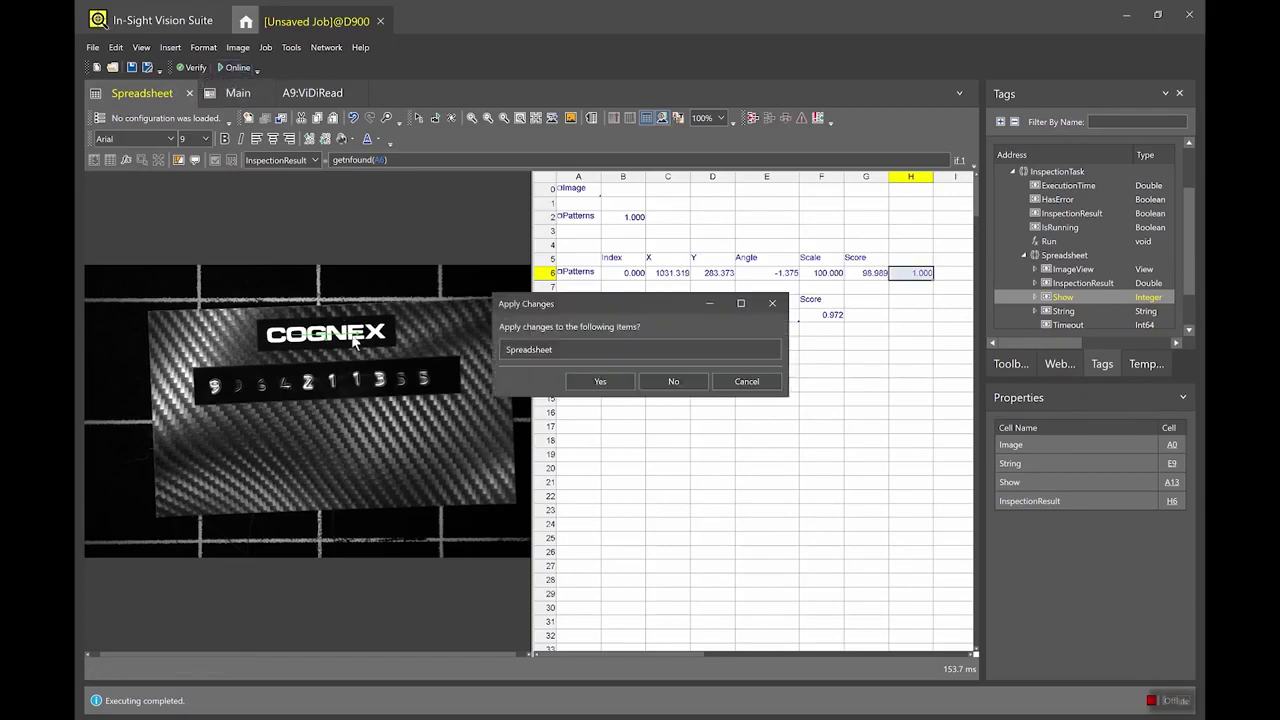
pyautogui.click(600, 382)
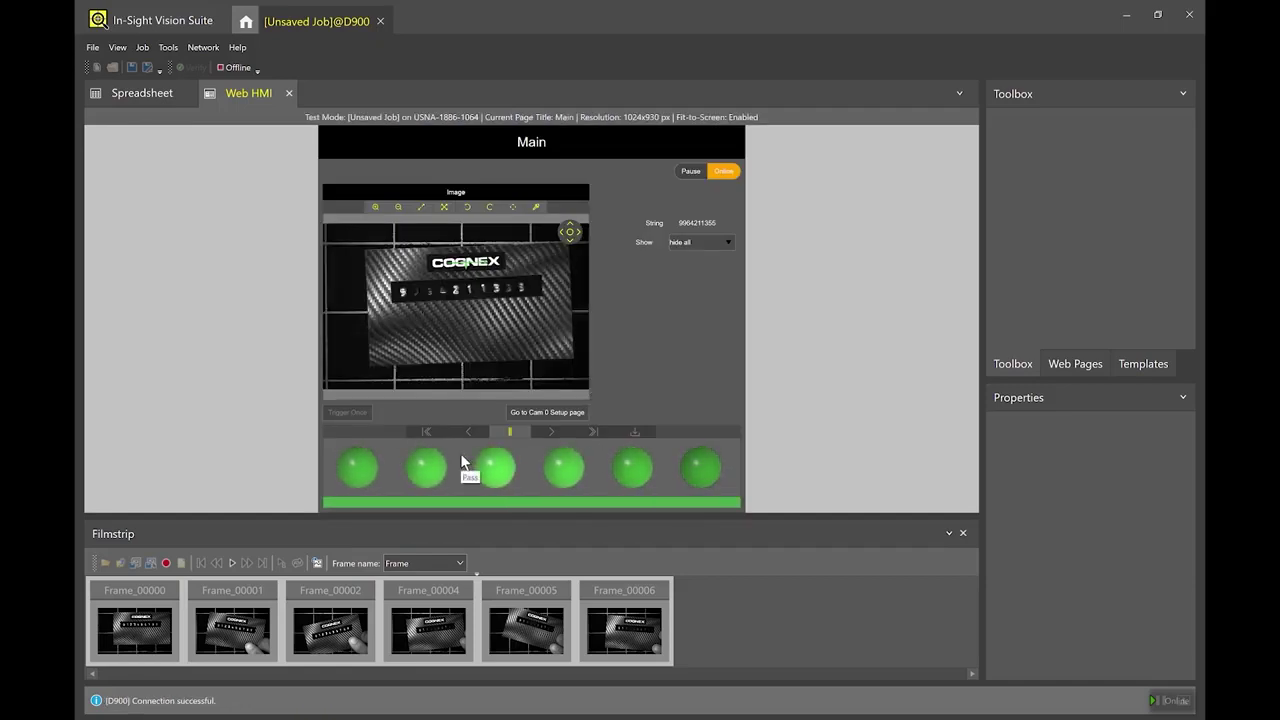
pyautogui.click(702, 243)
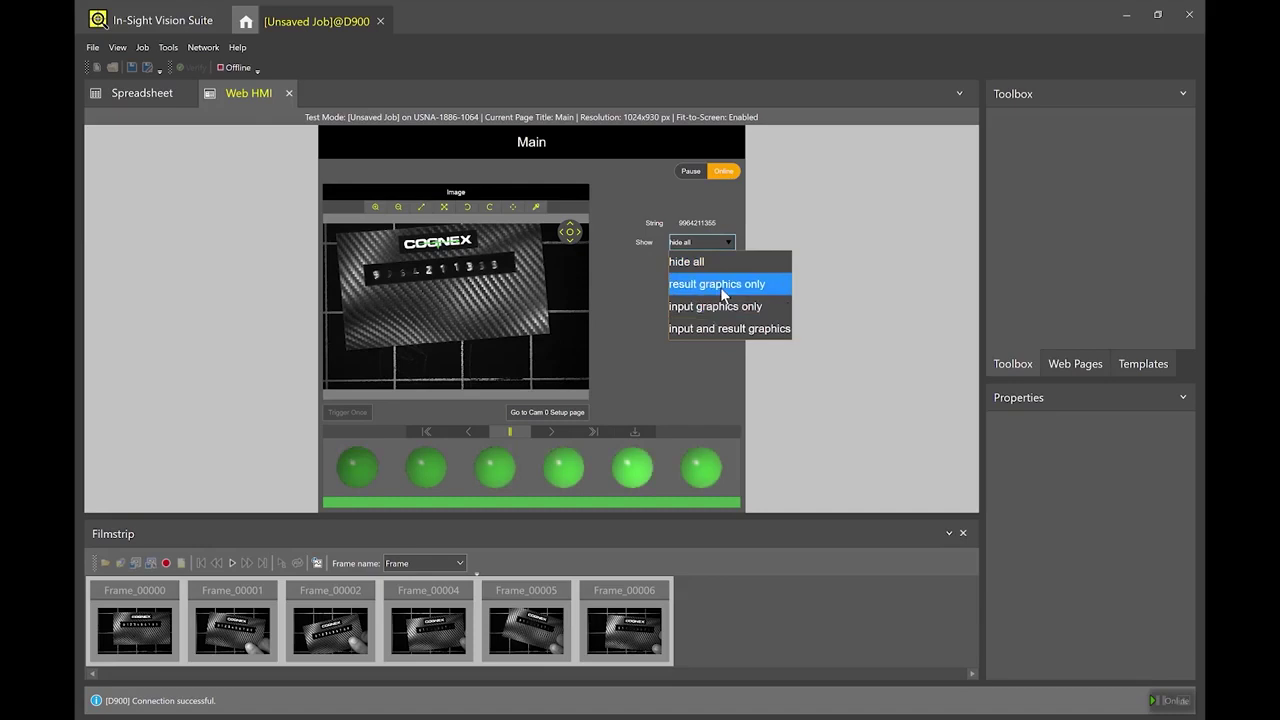
pyautogui.click(716, 284)
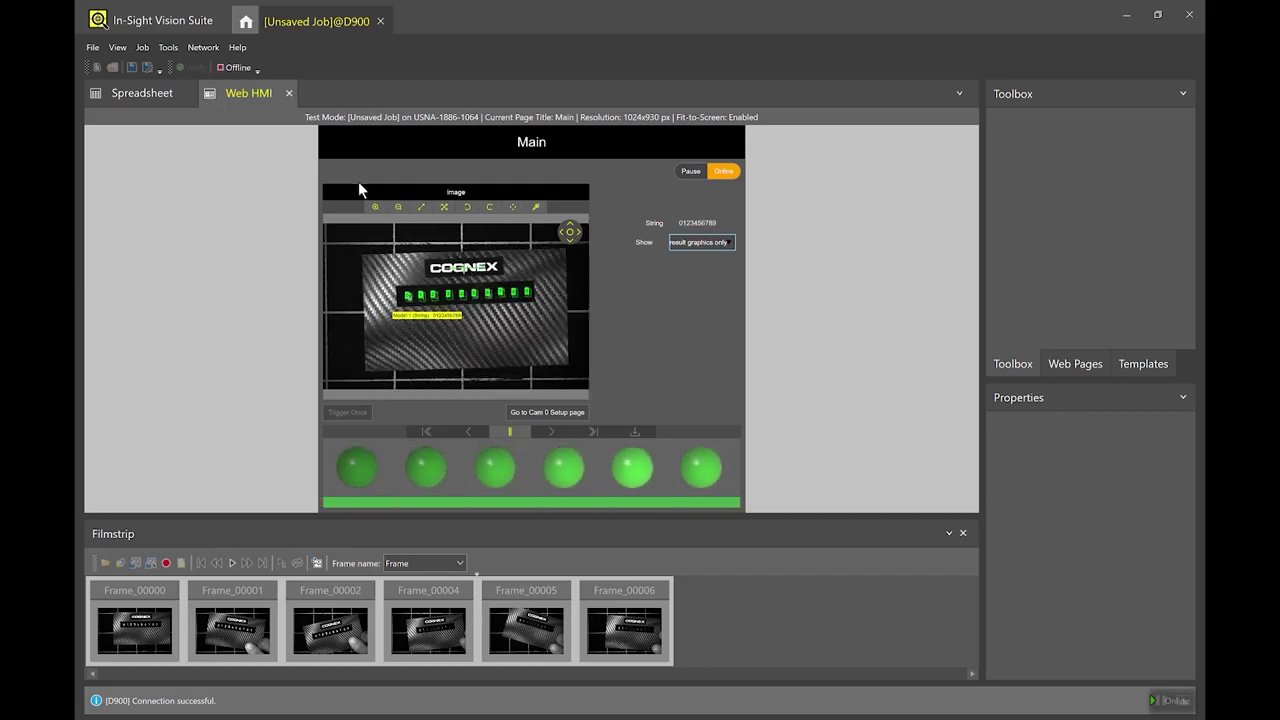
# - Open the D900's HMI in the web browser, freeze the filmstrip to review a queued result, and resume live results
pyautogui.click(245, 21)
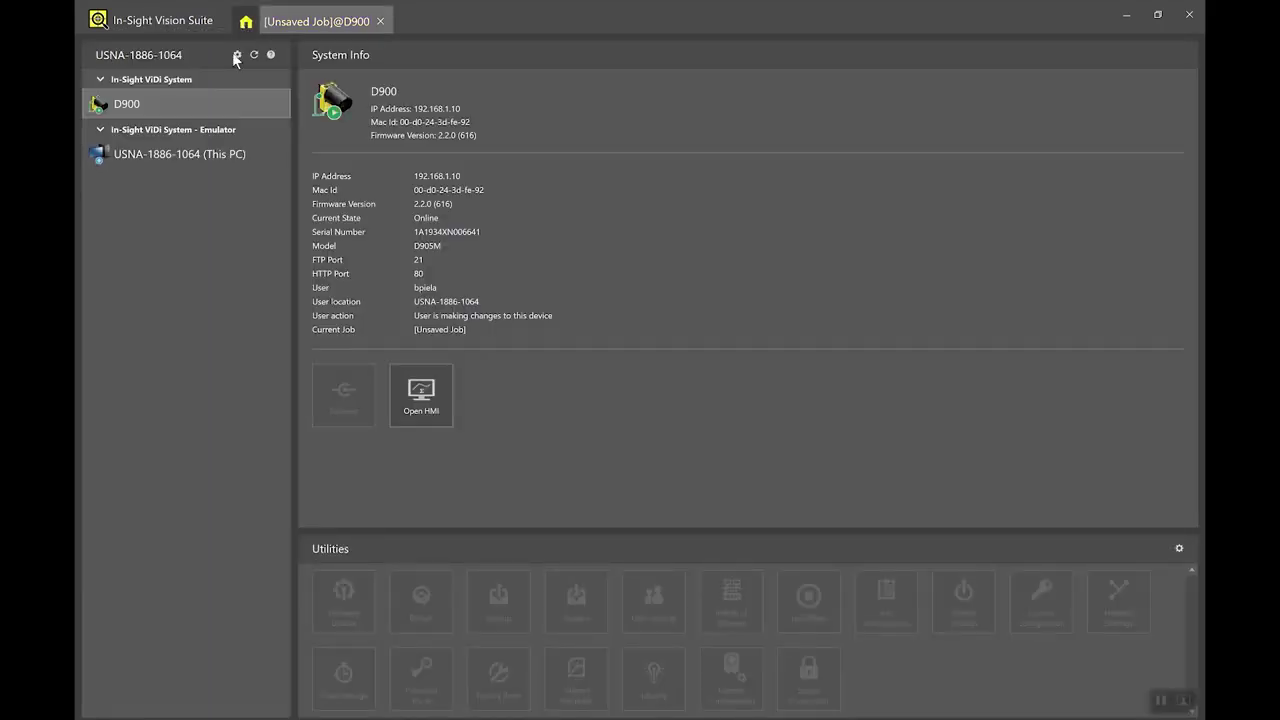
pyautogui.click(416, 386)
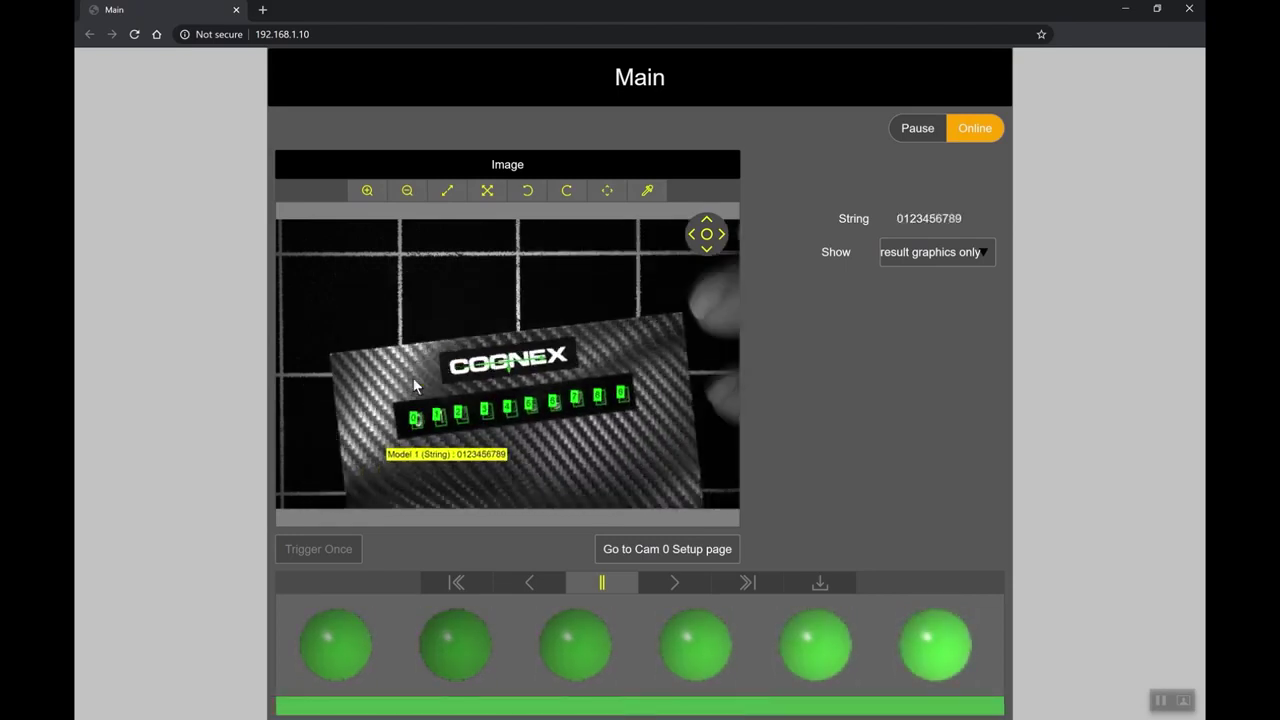
pyautogui.tripleClick(603, 579)
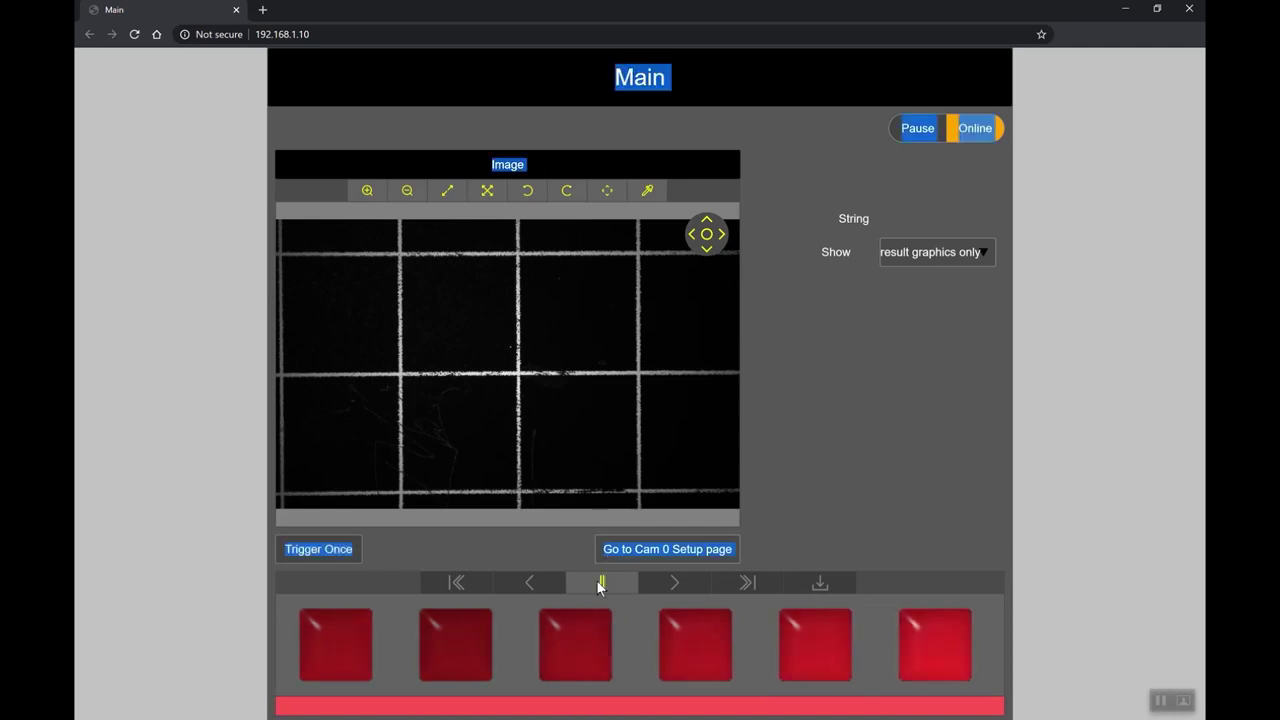
pyautogui.click(643, 655)
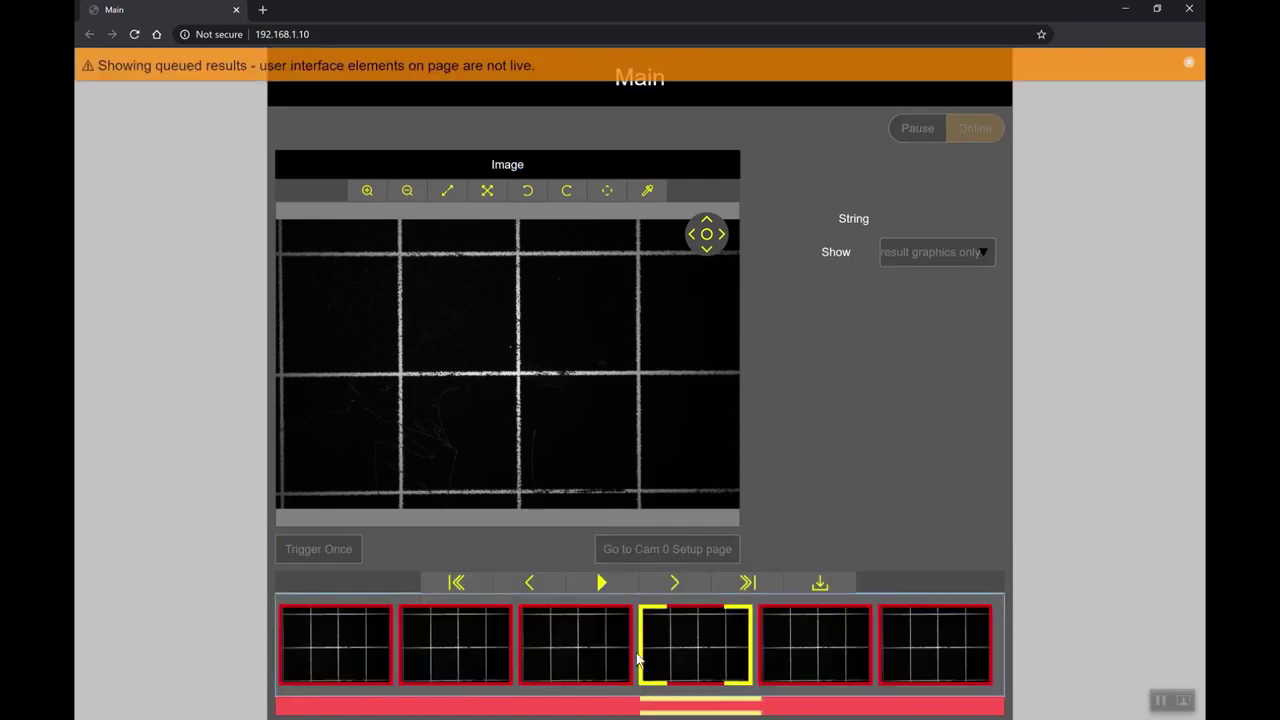
pyautogui.click(598, 584)
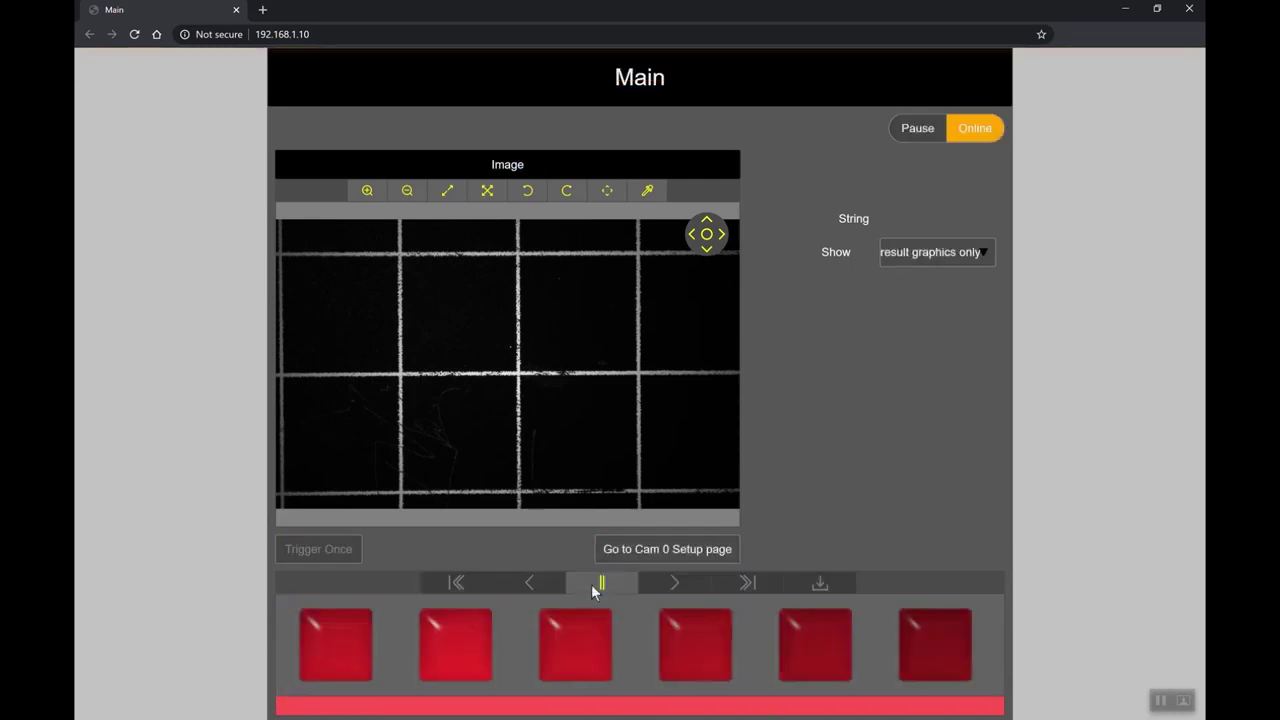